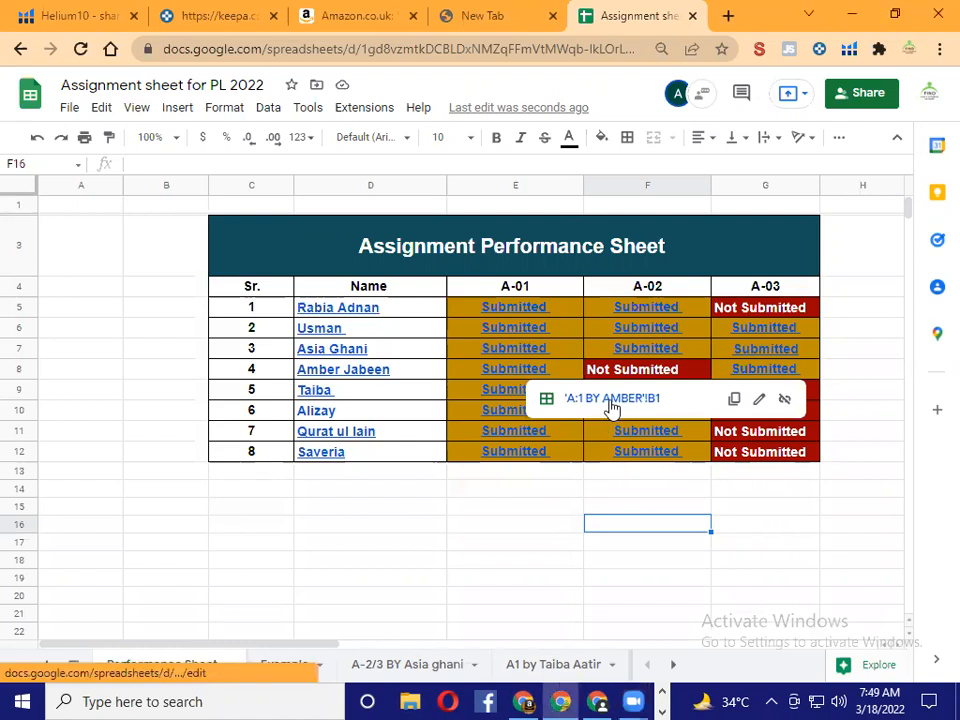
Step: Open the fourth student's assignment sheet and follow the first link under ASSIGNMENT NO 3 in B15
left_click(612, 399)
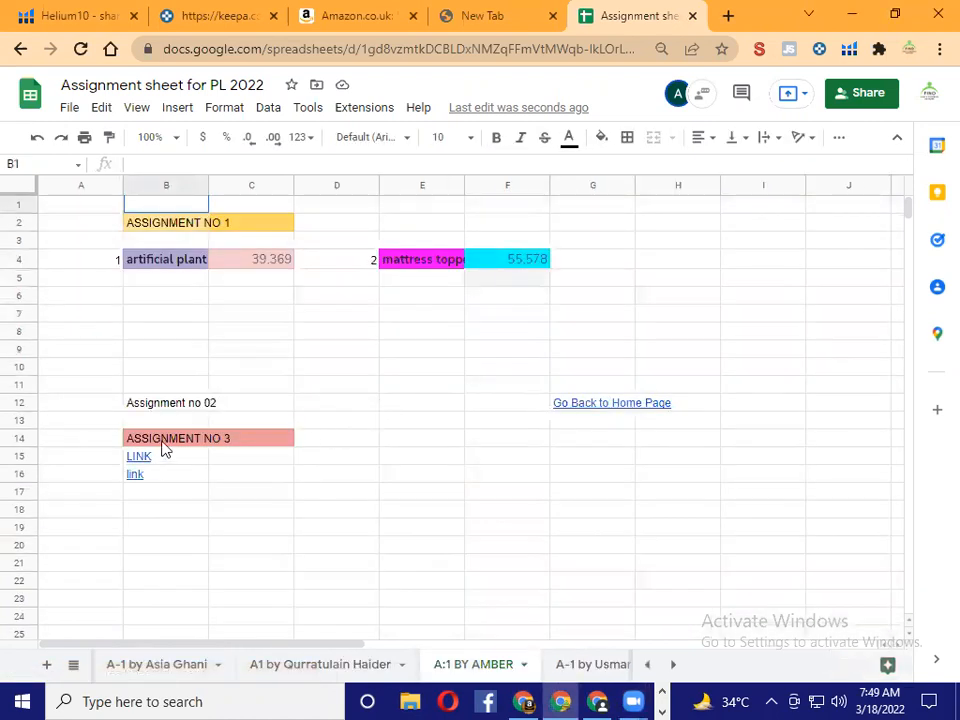
mouse_move(152, 463)
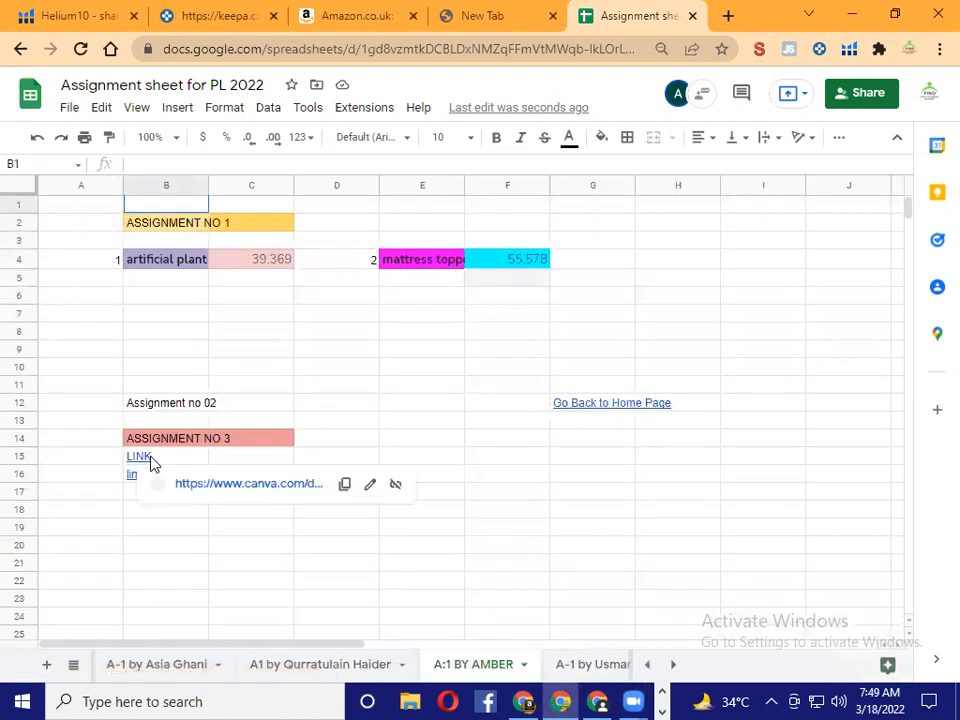
left_click(217, 485)
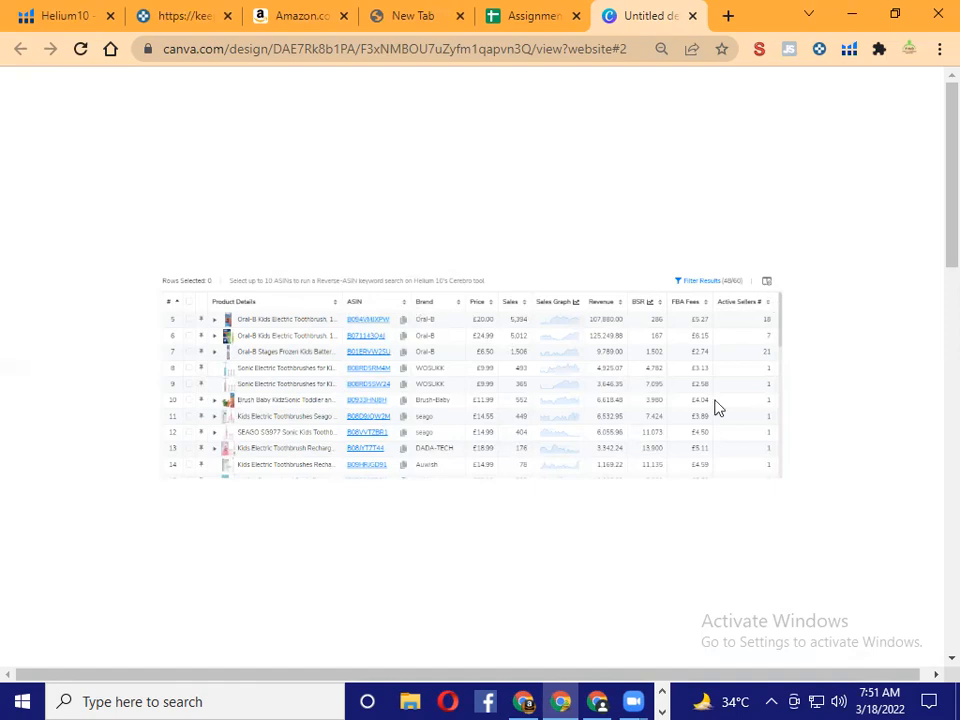
Step: Review the toothbrush product research tables through to the size and weight columns, and close the design
scroll(626, 335, "down", 4)
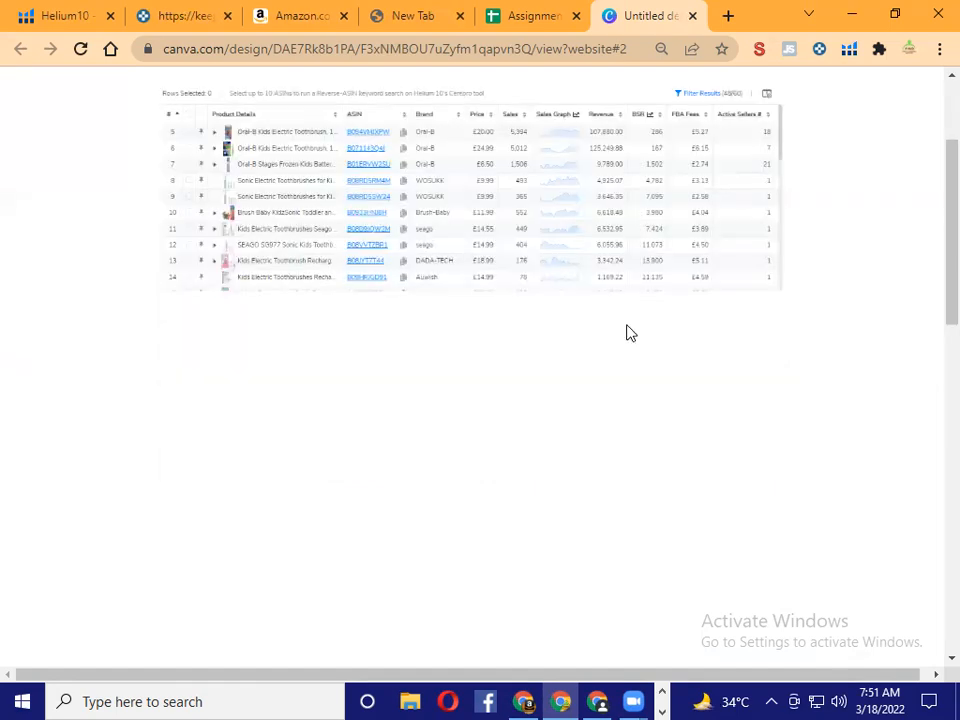
scroll(626, 341, "down", 3)
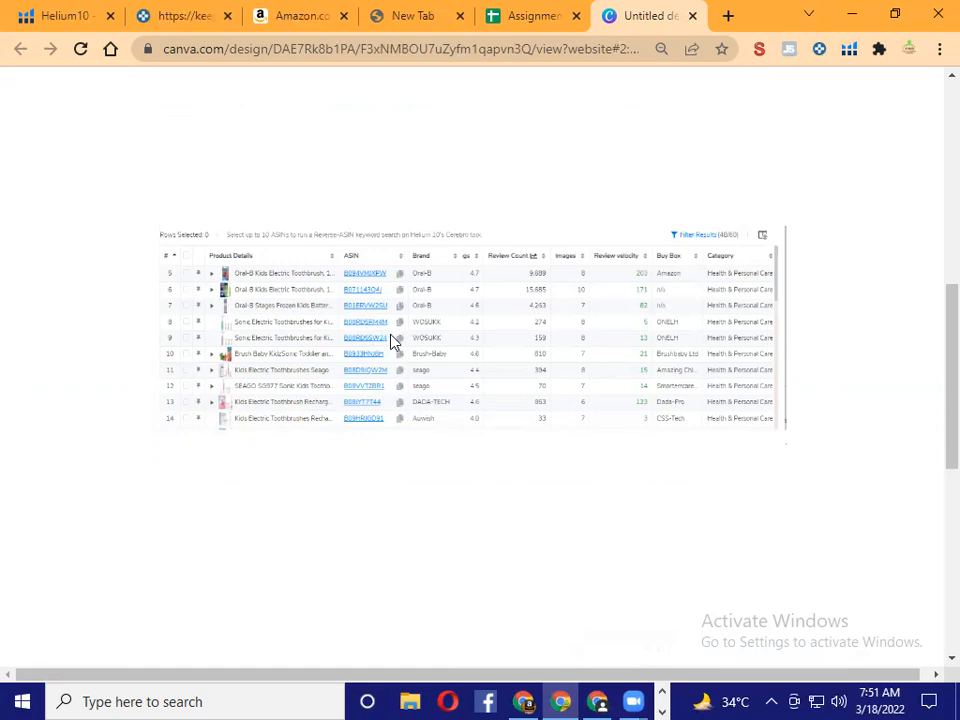
scroll(357, 169, "down", 1)
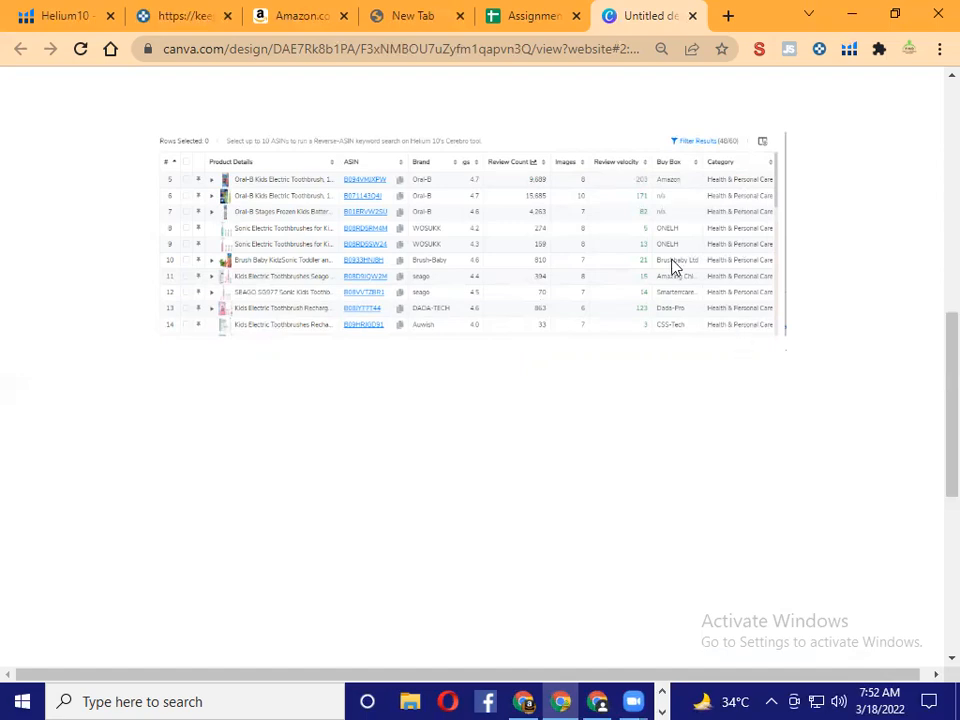
scroll(574, 250, "down", 2)
scroll(574, 252, "down", 4)
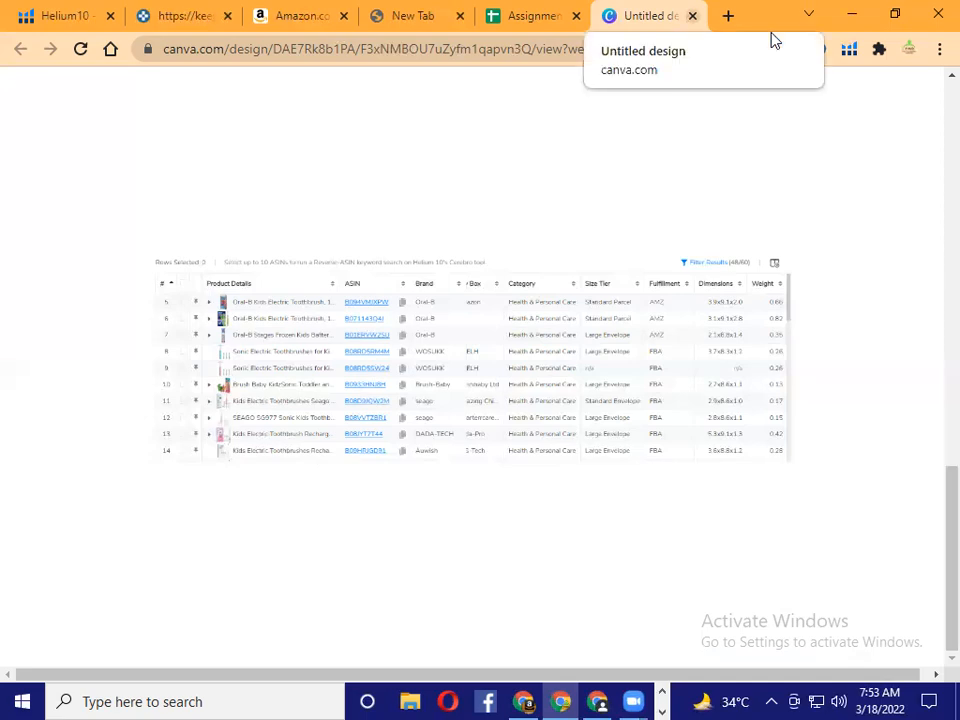
left_click(692, 16)
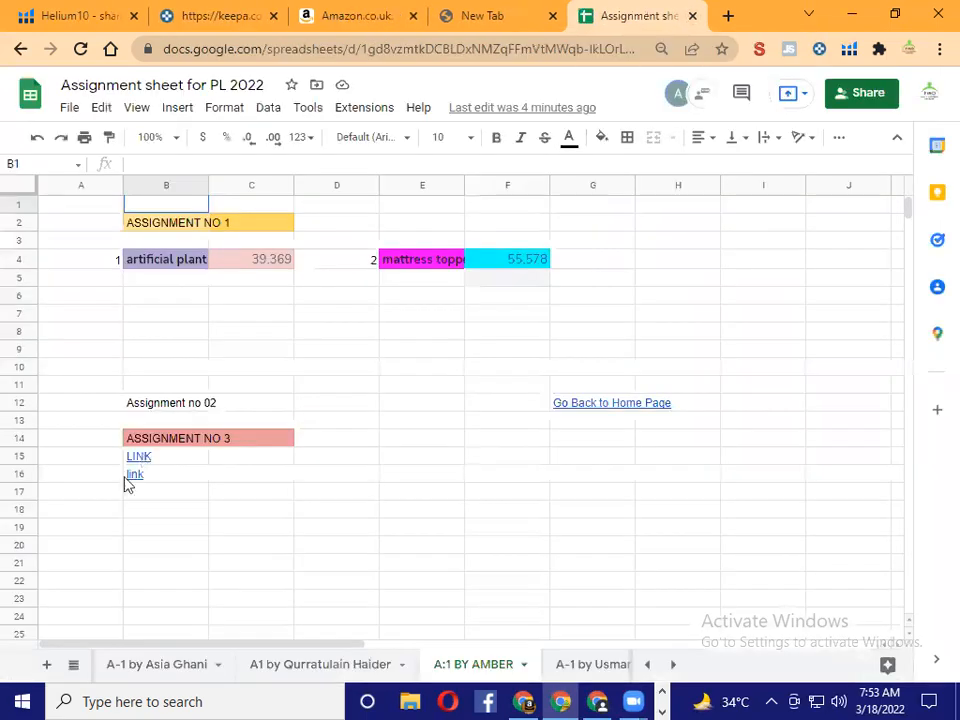
Step: Open the second ASSIGNMENT NO 3 link in B16, view its search volume graph, and close the design
left_click(135, 477)
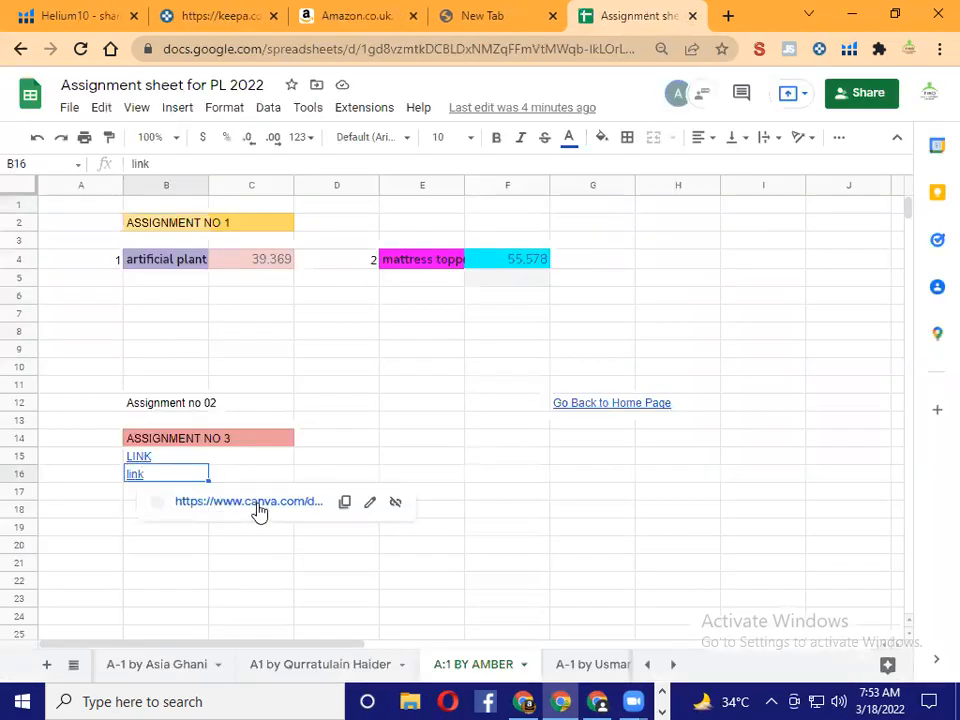
key("alt+Return")
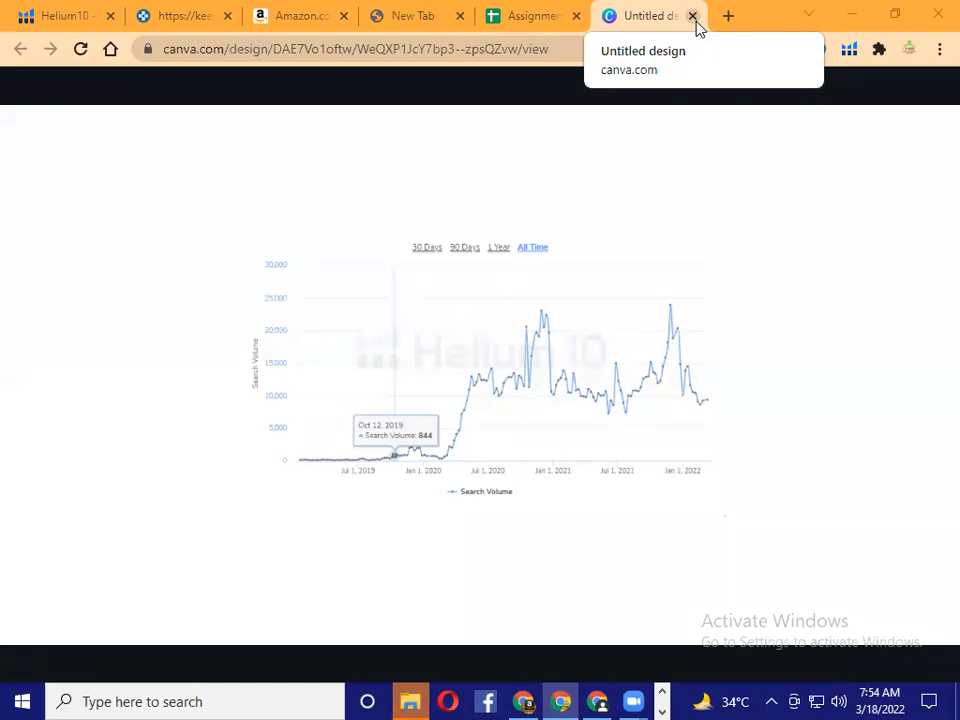
left_click(692, 16)
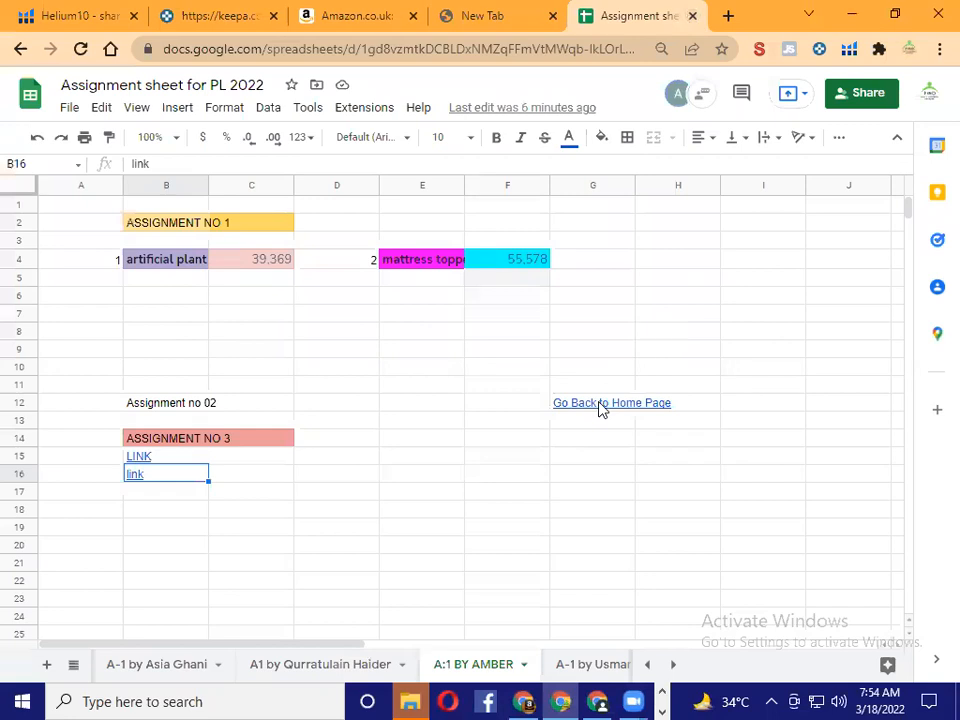
Step: Return to the Performance Sheet through the Go Back to Home Page link and select the fifth student's A-03 status
left_click(600, 408)
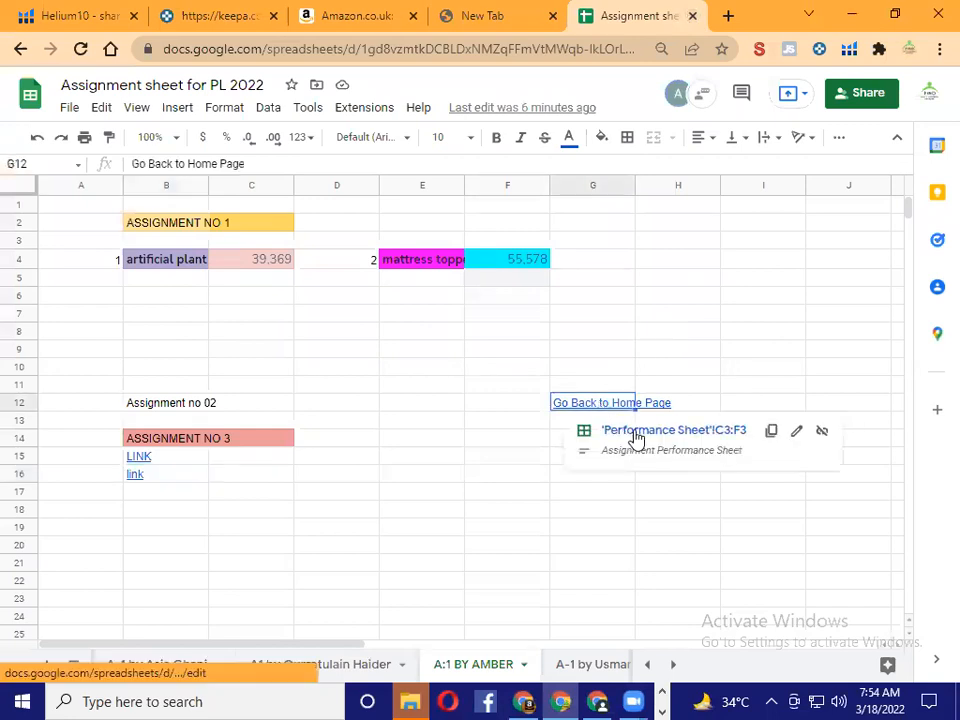
left_click(636, 432)
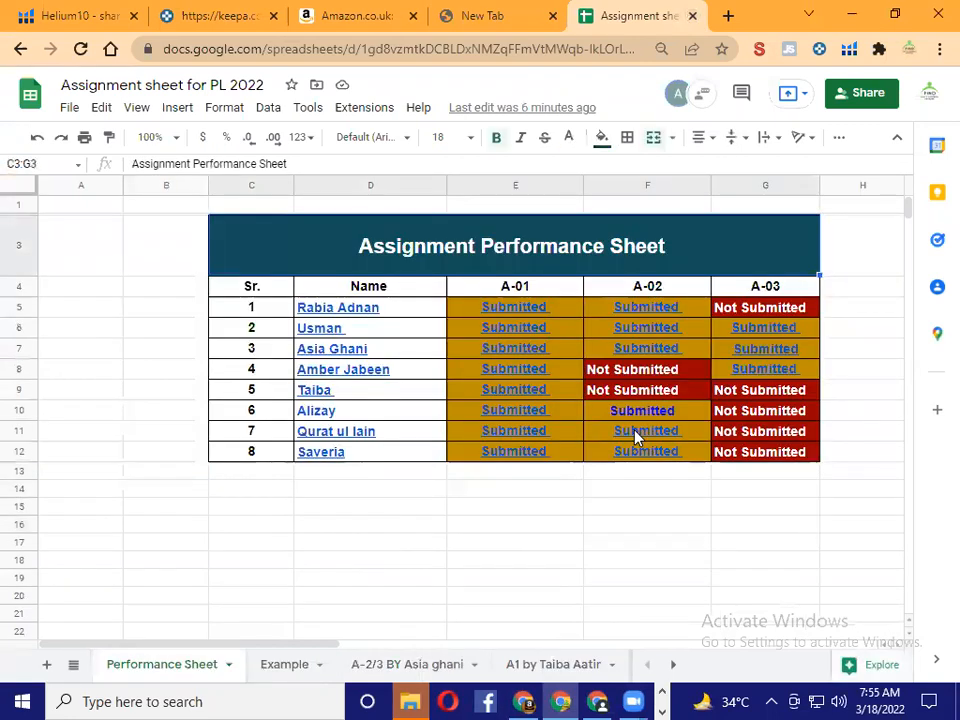
left_click(851, 385)
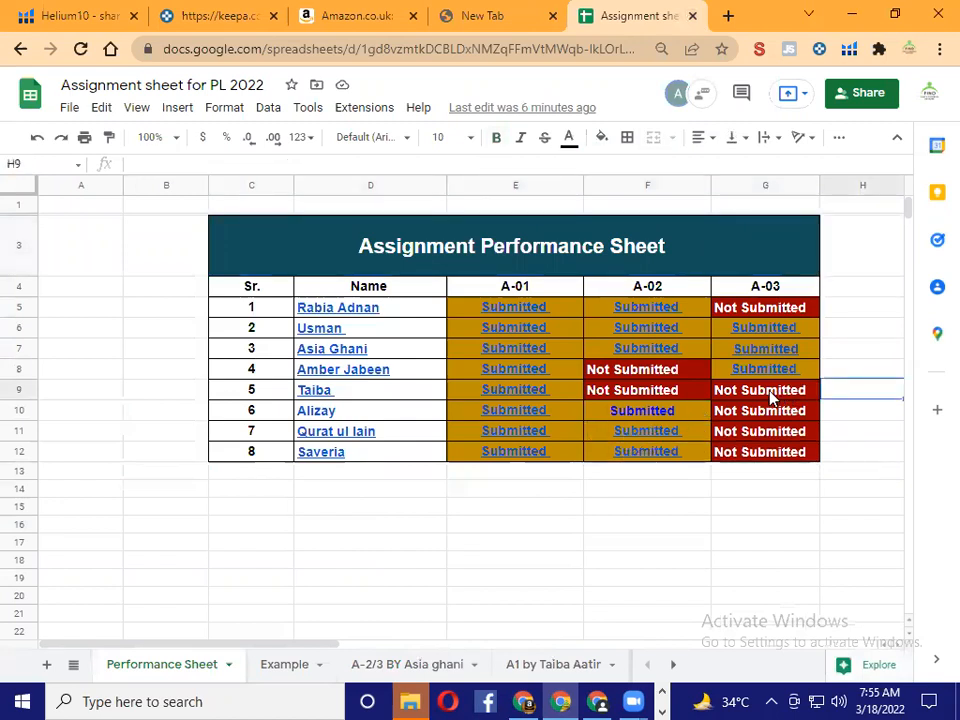
left_click(748, 399)
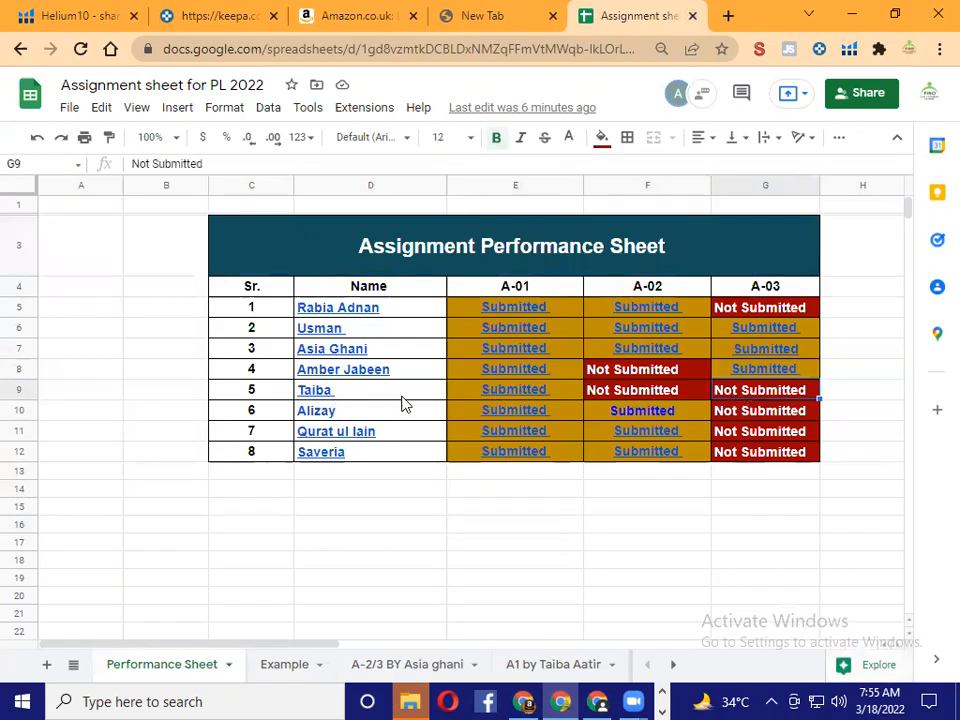
Step: Check the fifth student's linked assignment sheet and return to the Performance Sheet through its home page link
mouse_move(340, 392)
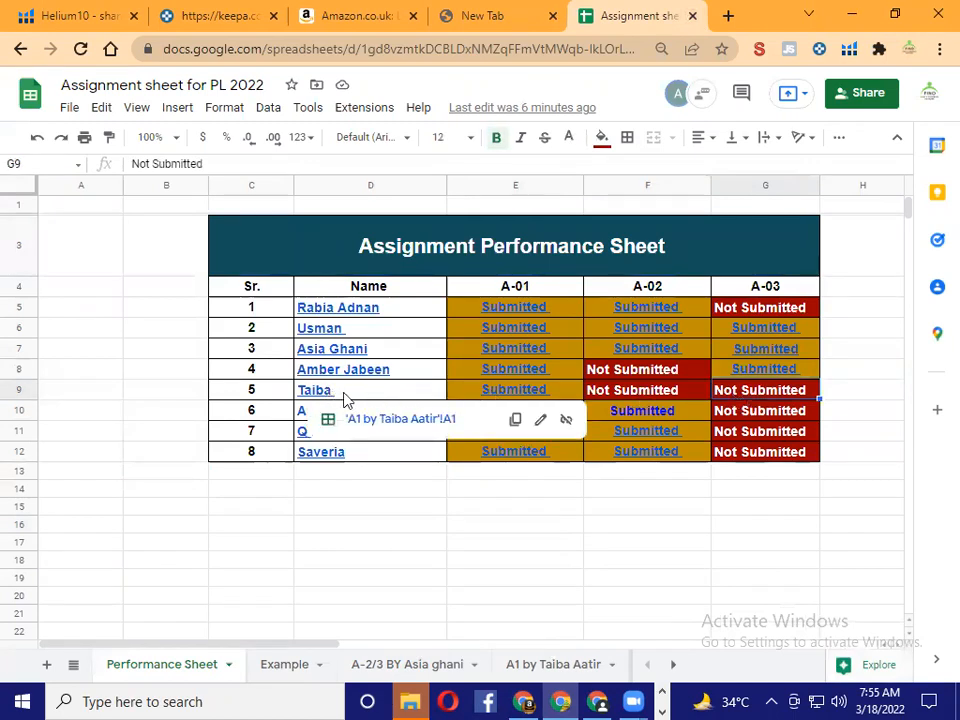
left_click(420, 424)
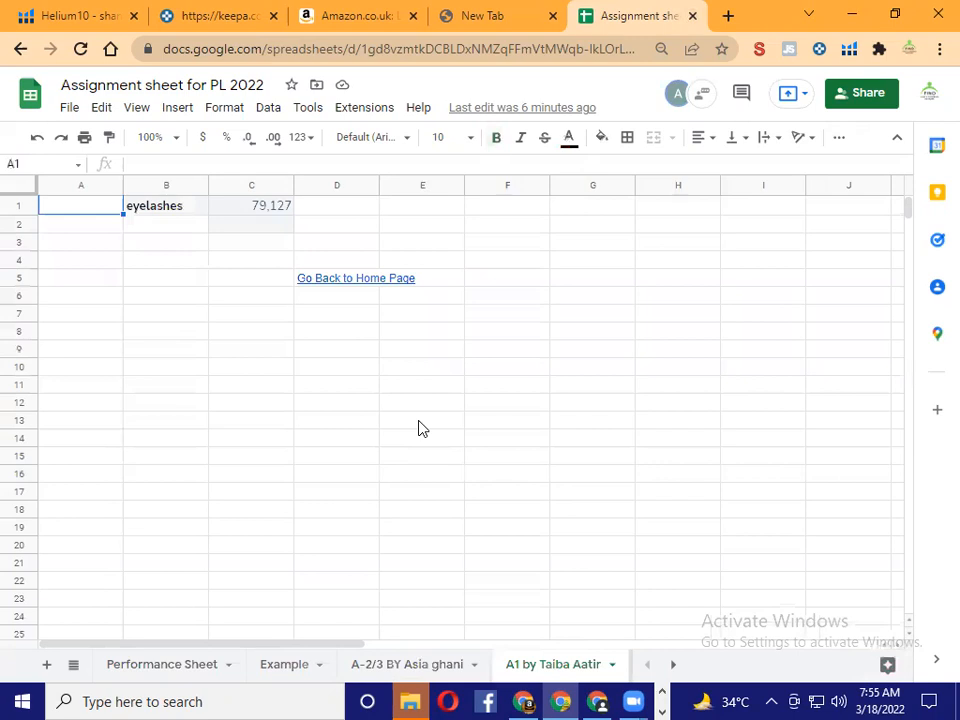
left_click(332, 284)
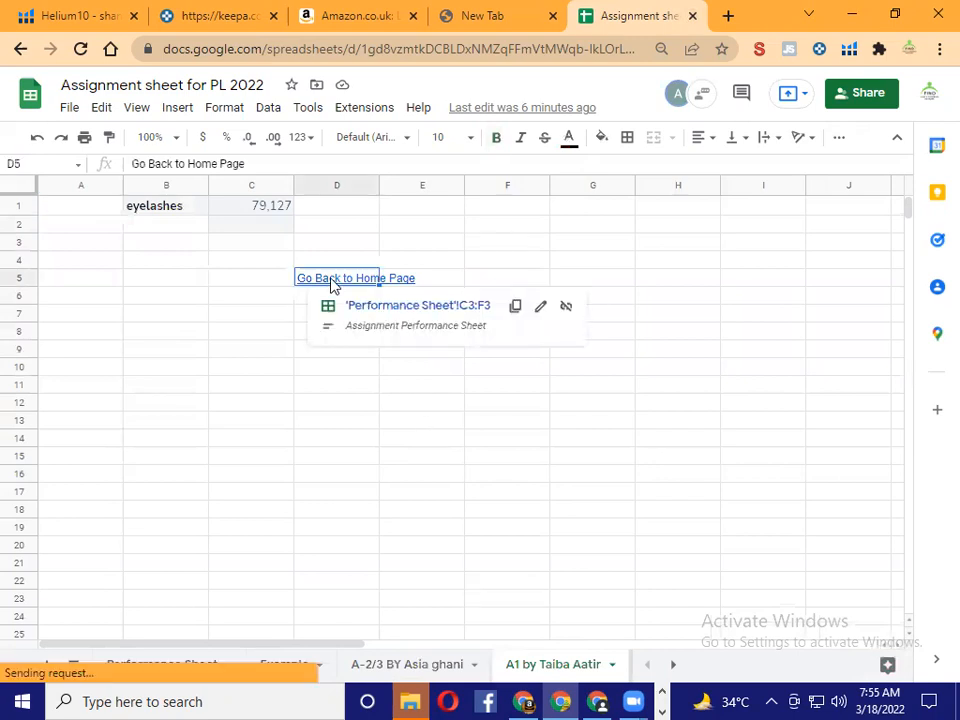
left_click(377, 318)
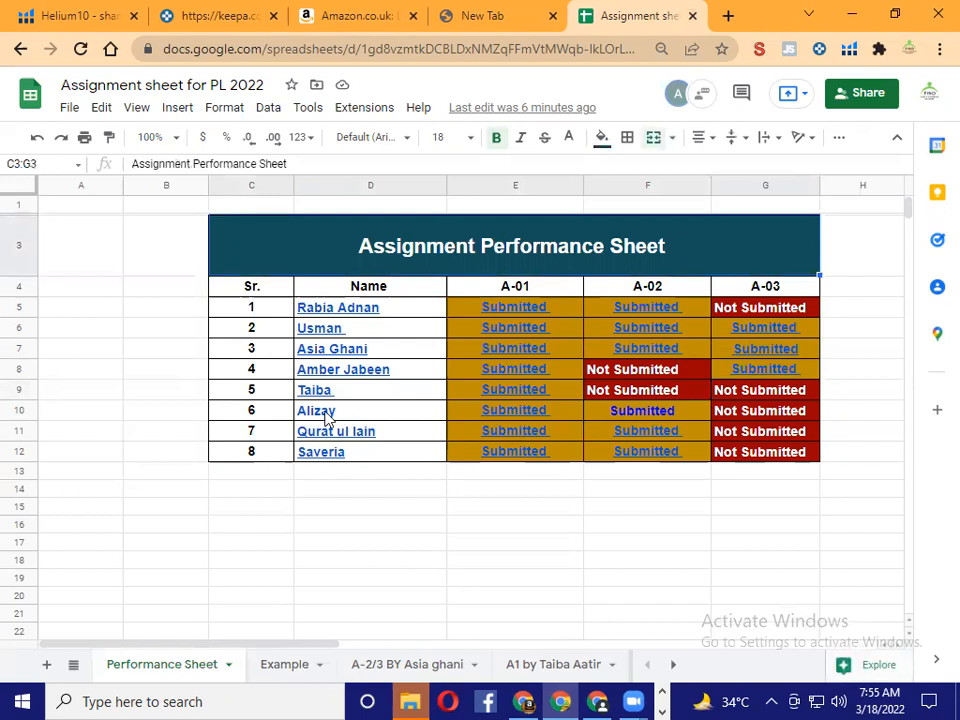
Step: Open the sixth student's sheet from the A-01 entry and follow the link under A-2 Product research by X-ray
left_click(326, 418)
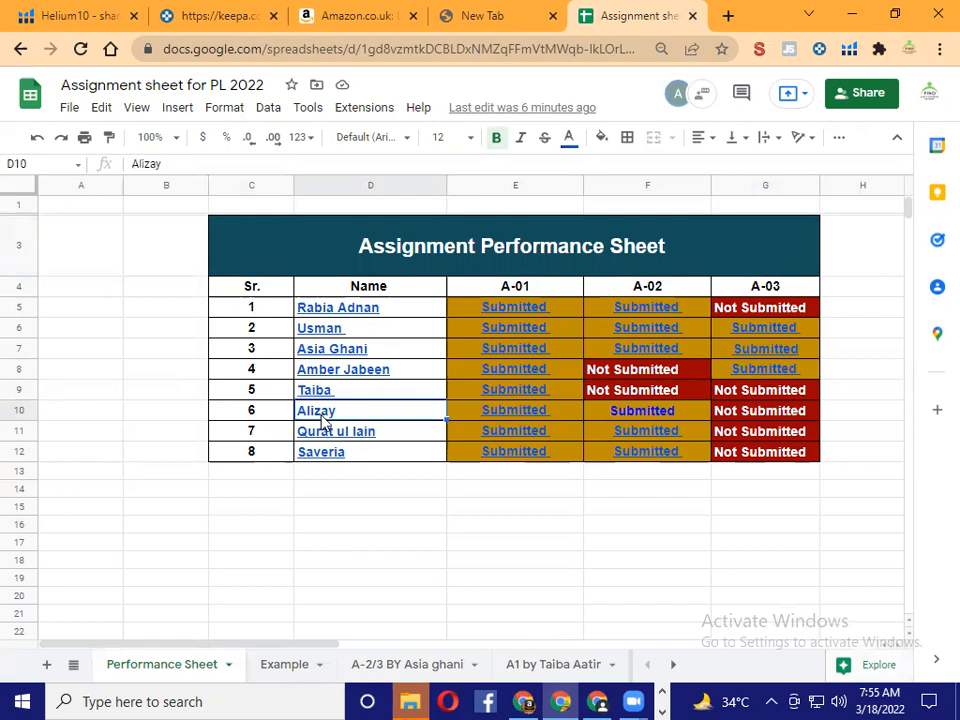
mouse_move(490, 421)
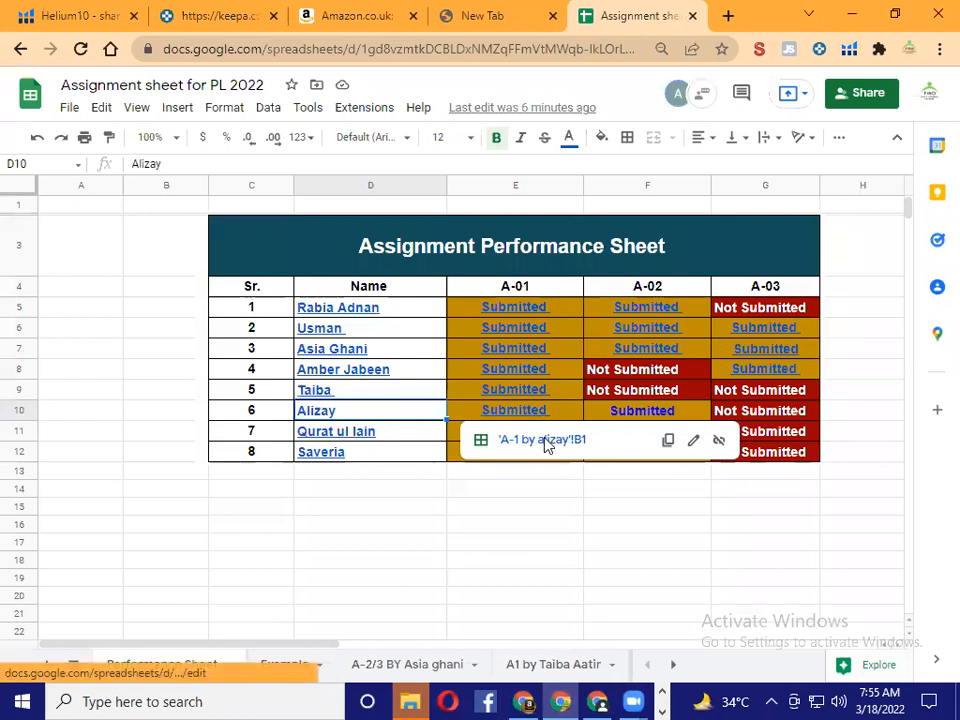
left_click(546, 443)
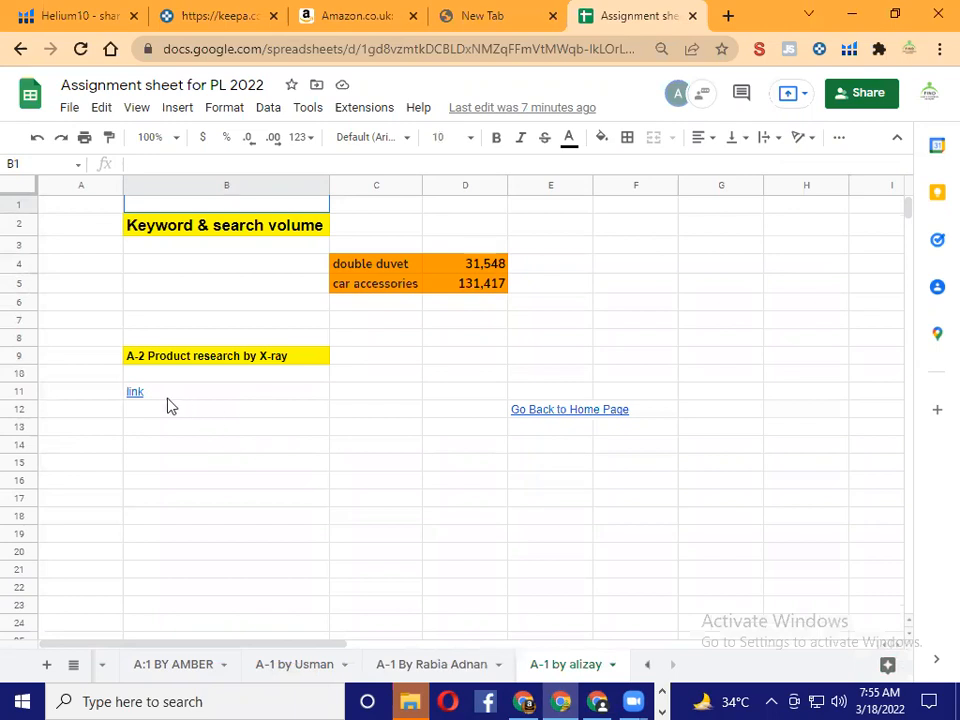
mouse_move(156, 403)
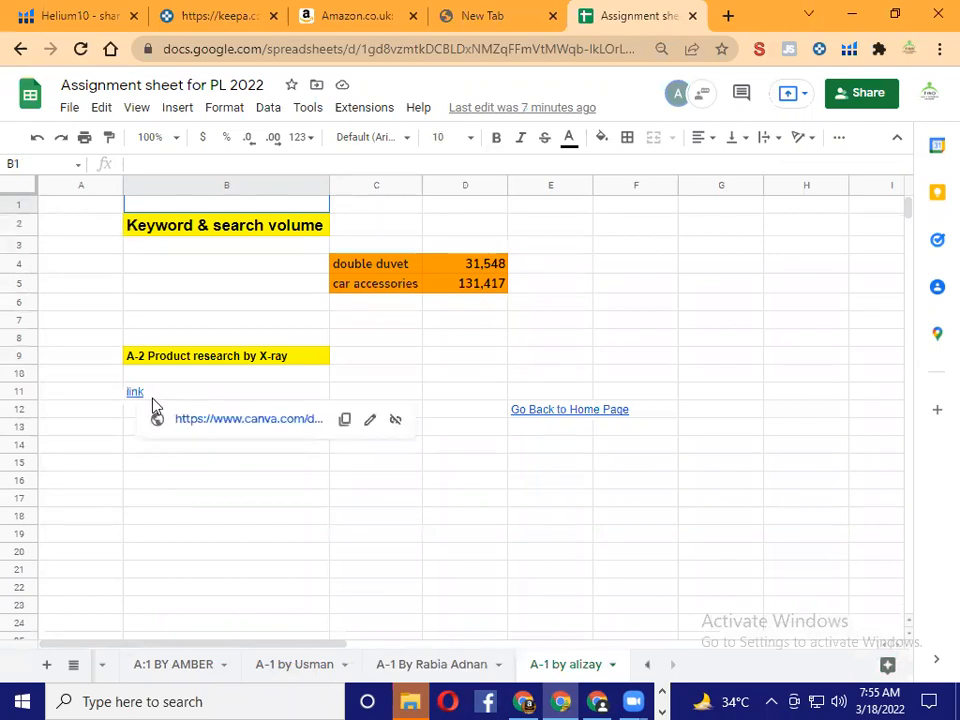
left_click(252, 428)
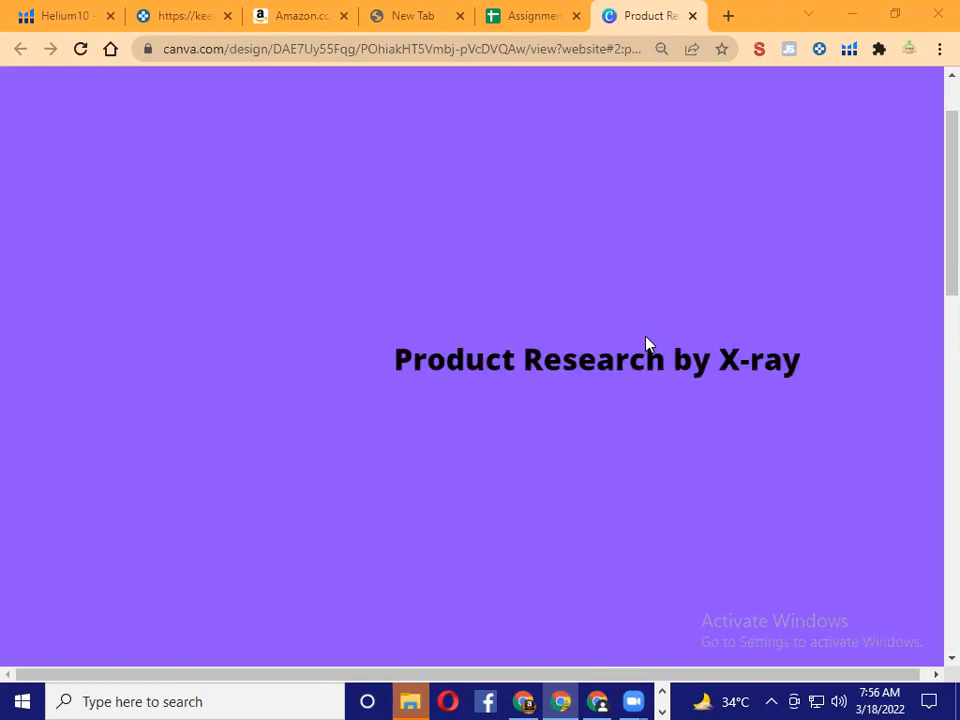
Step: Examine the product research tables in the Product Research by X-ray design, including prices, sales, revenue, fees, ratings and review counts
scroll(646, 344, "down", 2)
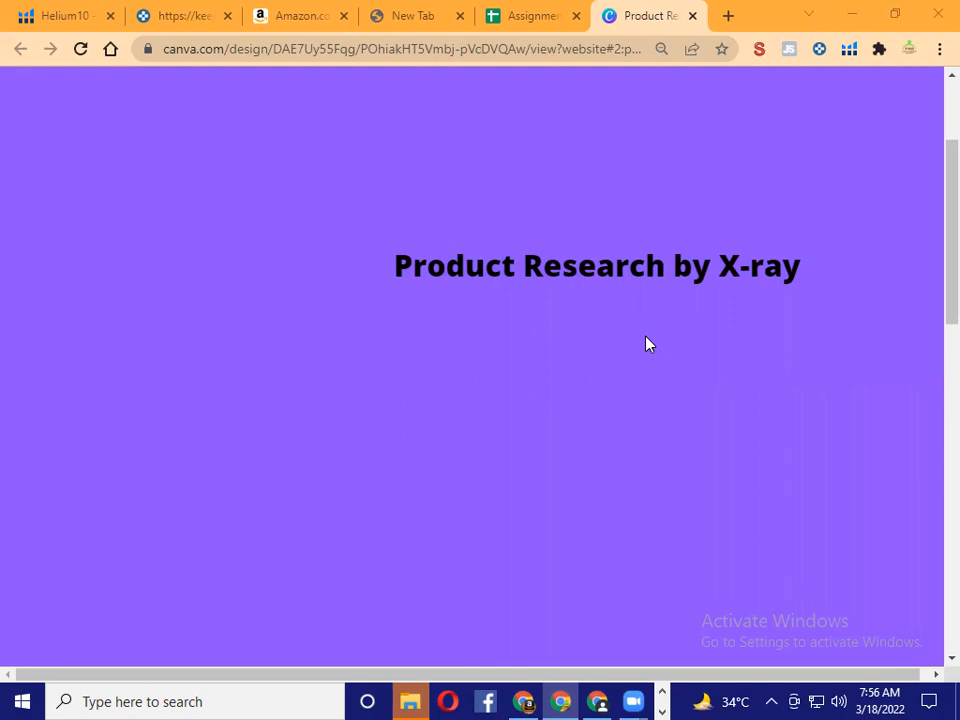
scroll(646, 344, "down", 3)
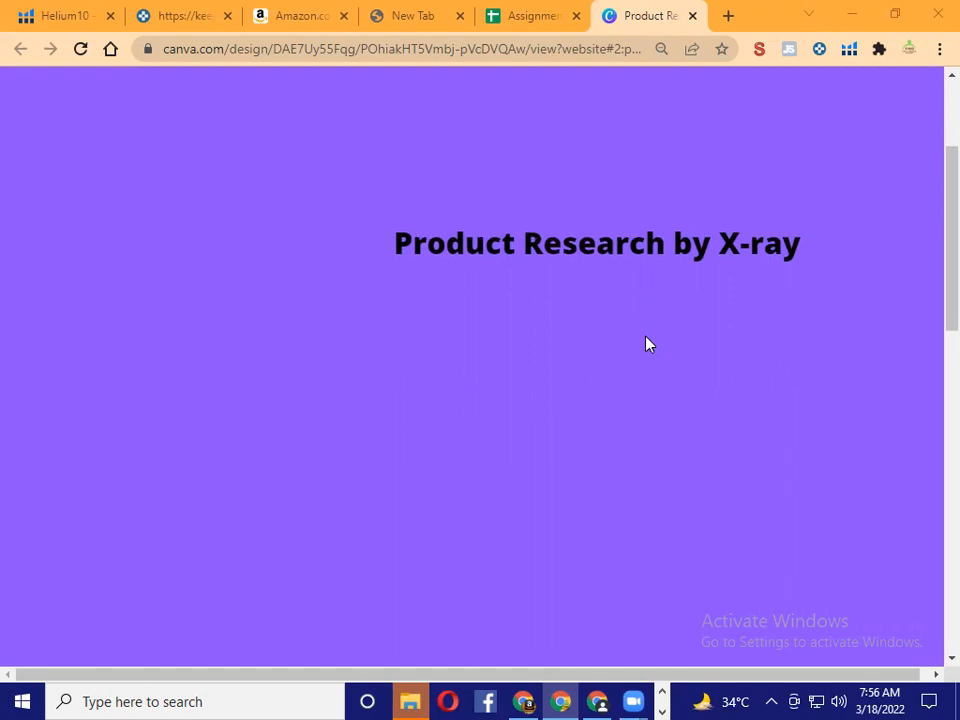
scroll(646, 344, "down", 1)
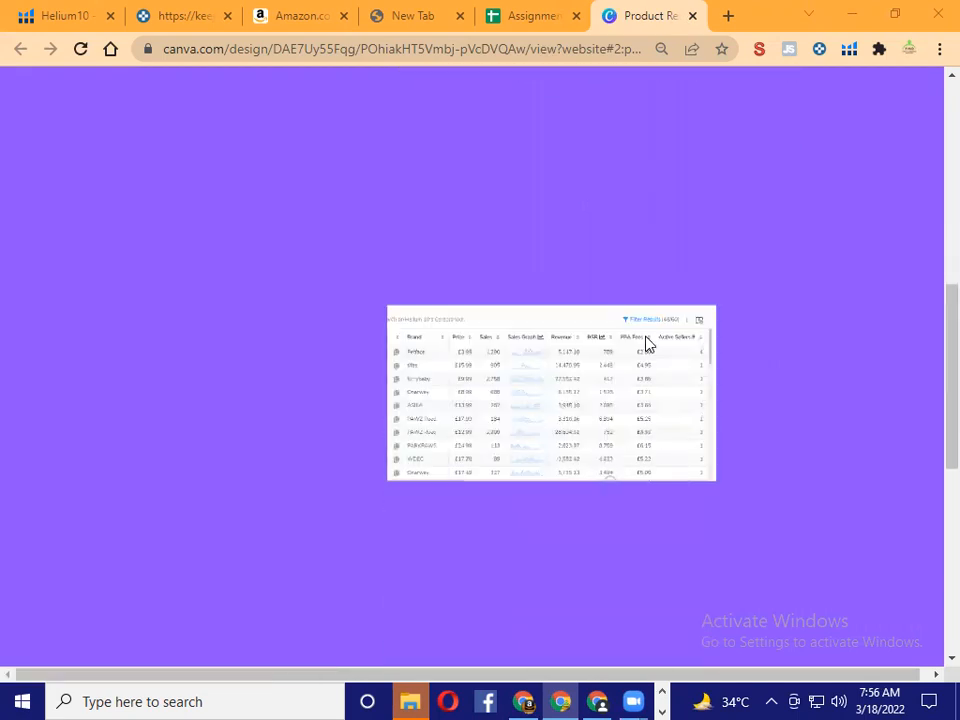
scroll(646, 344, "down", 1)
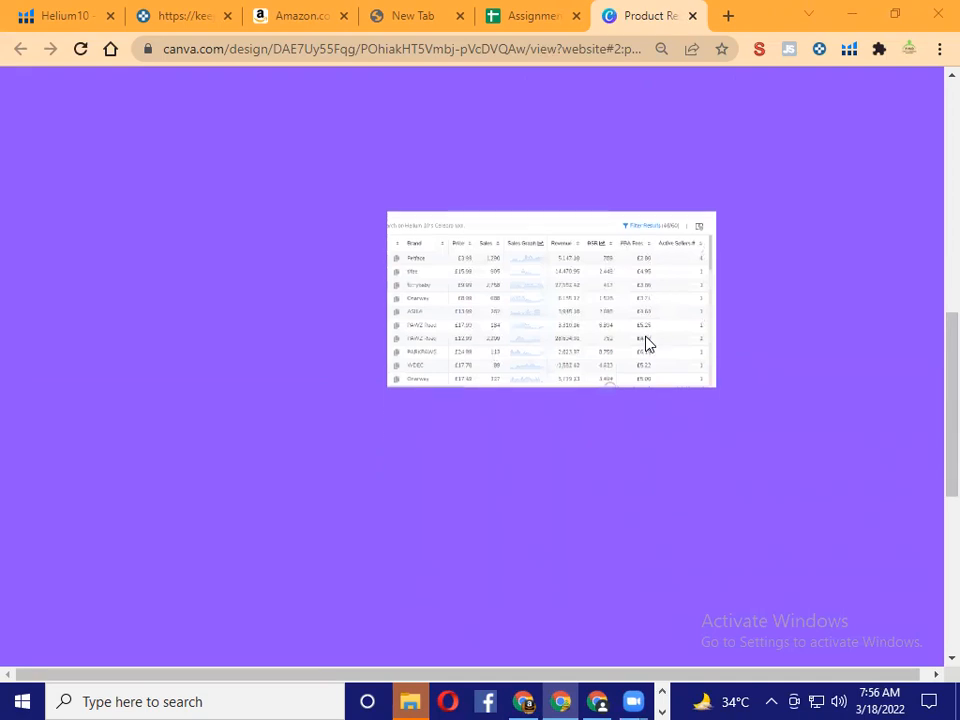
scroll(646, 344, "down", 1)
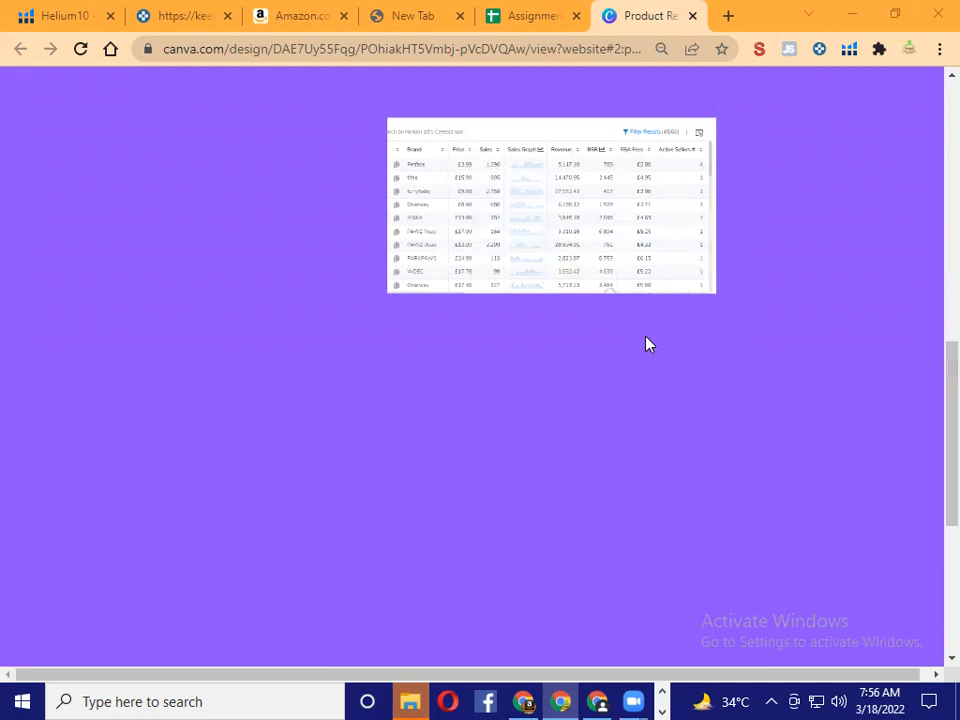
scroll(646, 344, "up", 2)
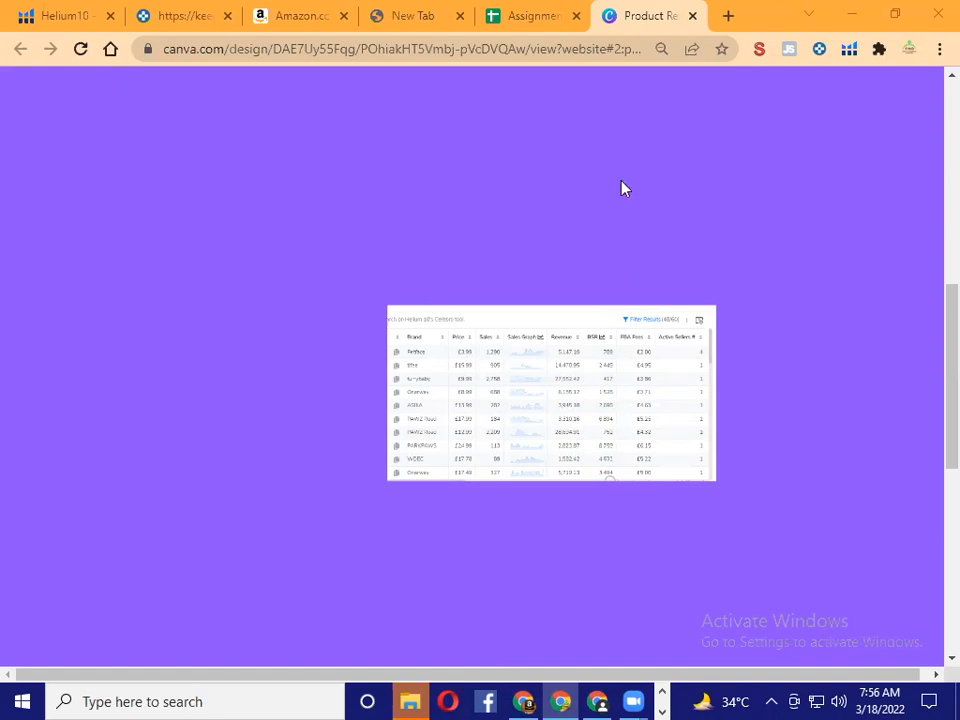
scroll(632, 232, "down", 2)
scroll(632, 232, "down", 3)
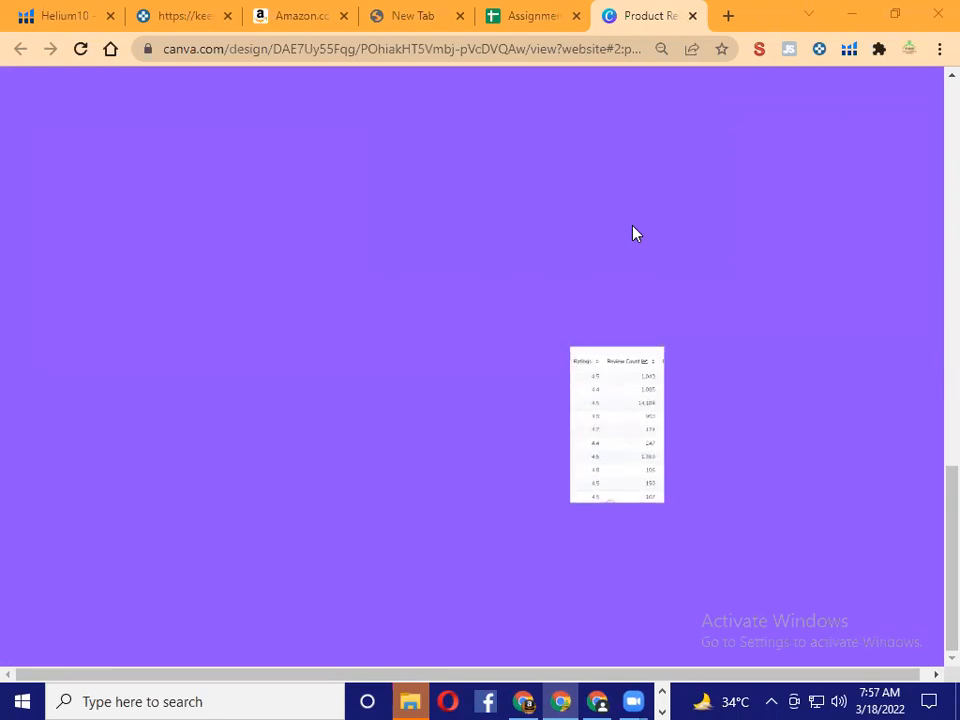
scroll(632, 233, "up", 5)
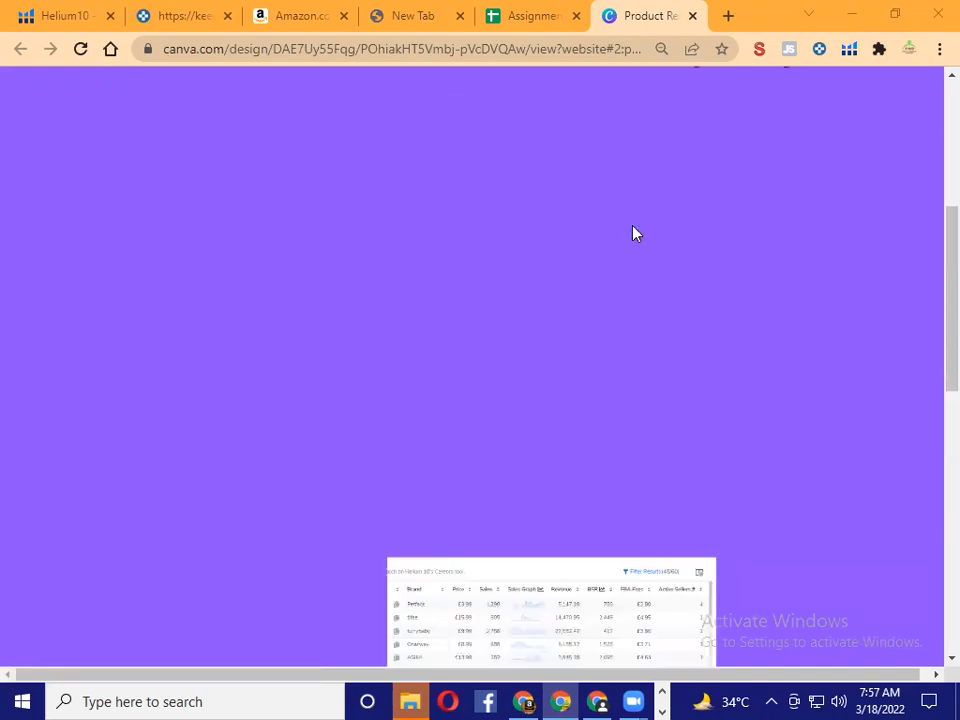
scroll(632, 233, "up", 3)
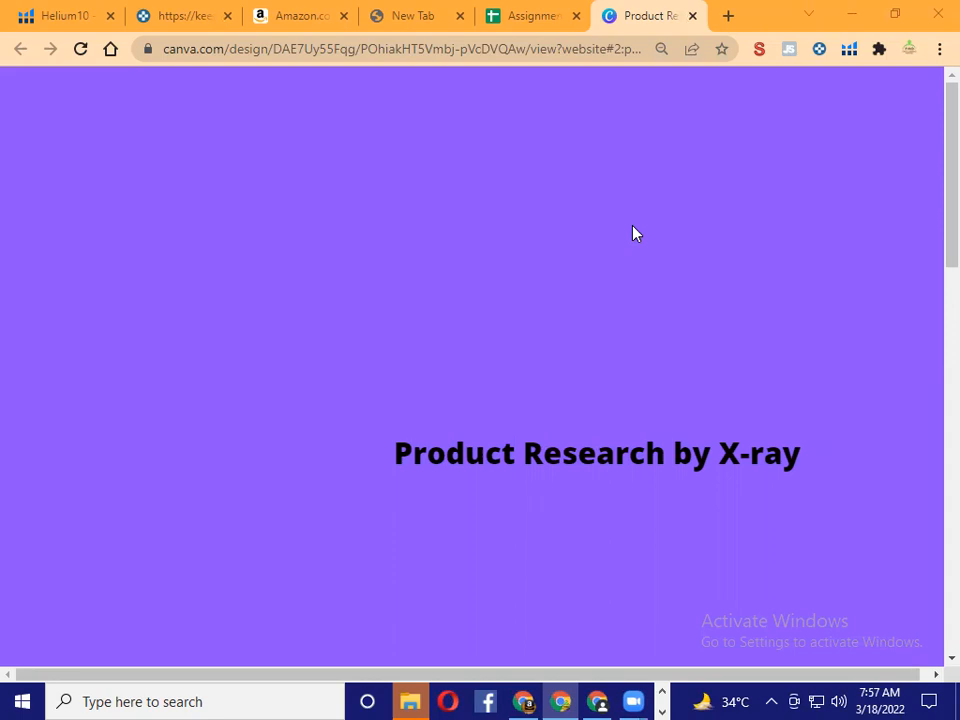
scroll(632, 234, "down", 5)
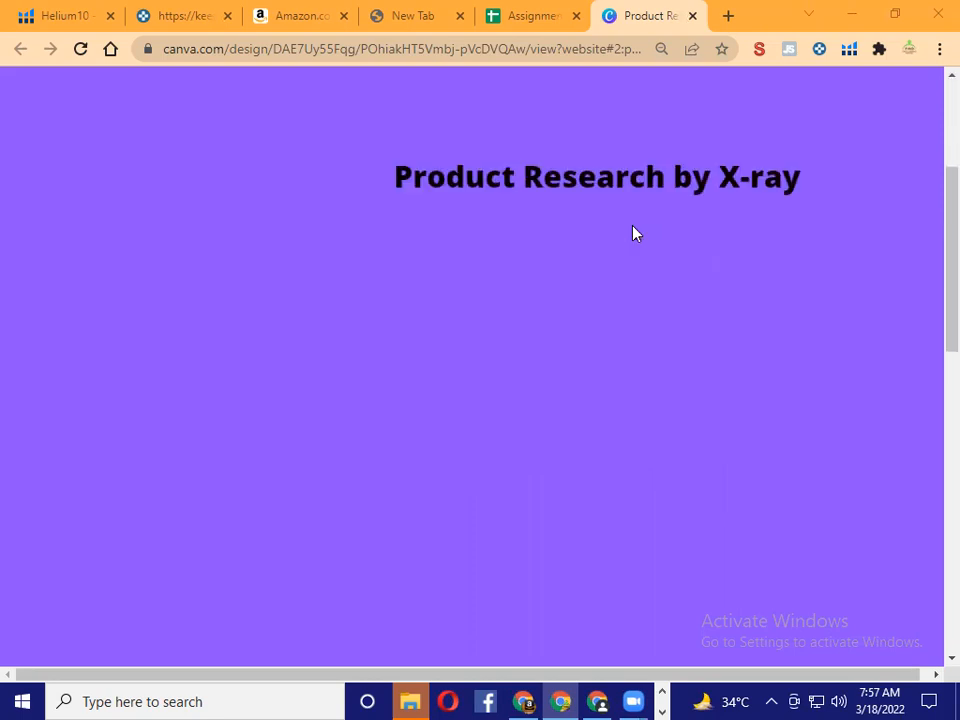
scroll(632, 234, "down", 2)
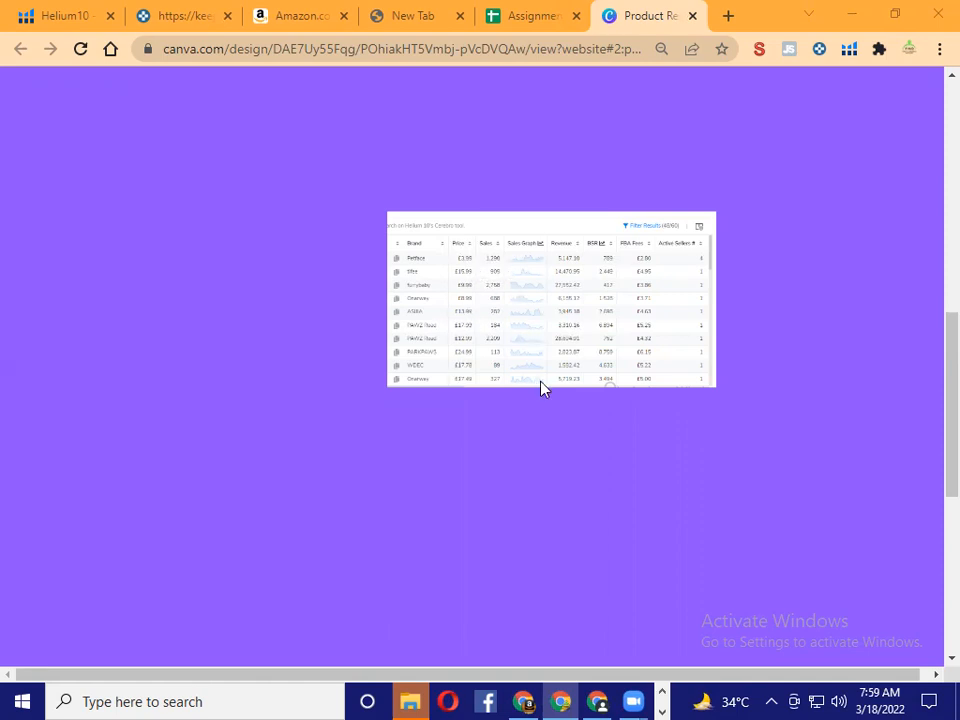
Step: Recheck the design's sales, ratings and review count tables, close it, and return to the Performance Sheet through the Go Back to Home Page link
scroll(774, 405, "down", 5)
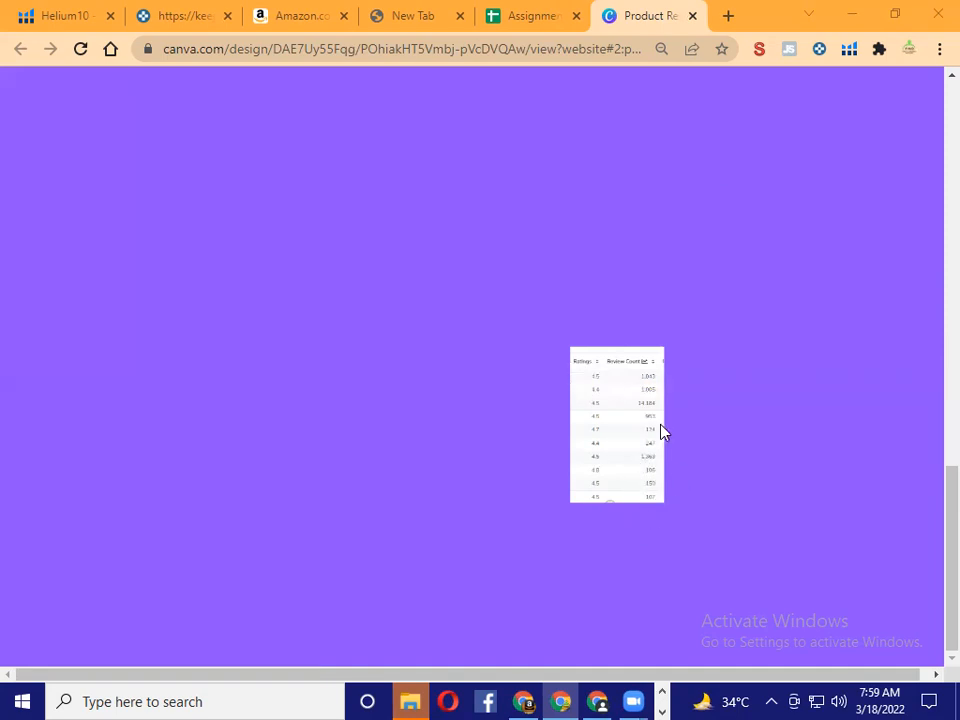
scroll(662, 431, "up", 5)
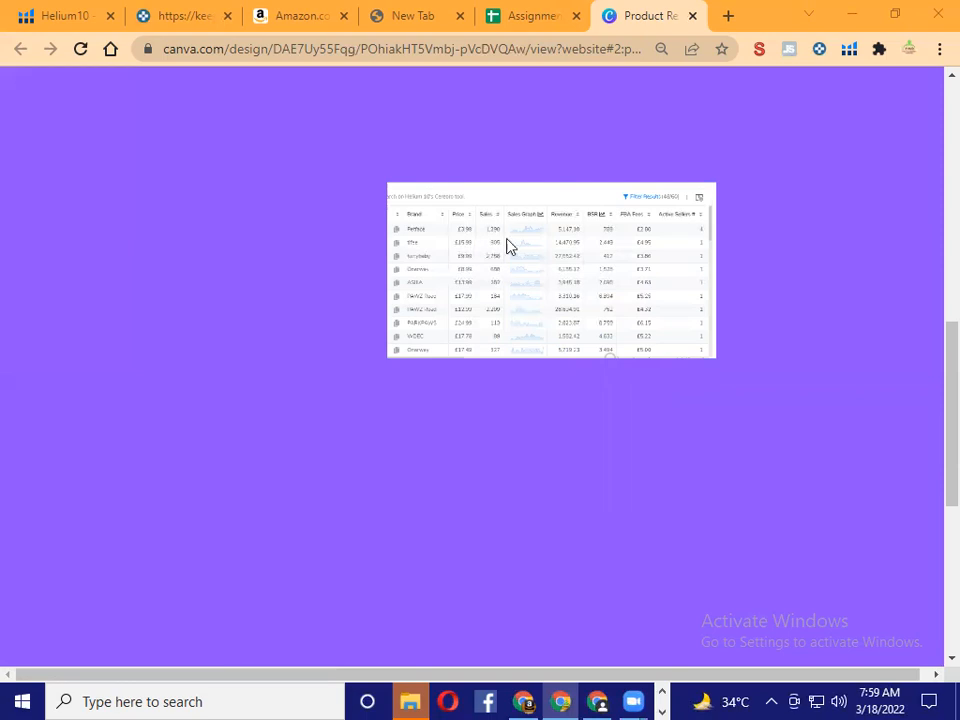
left_click(692, 16)
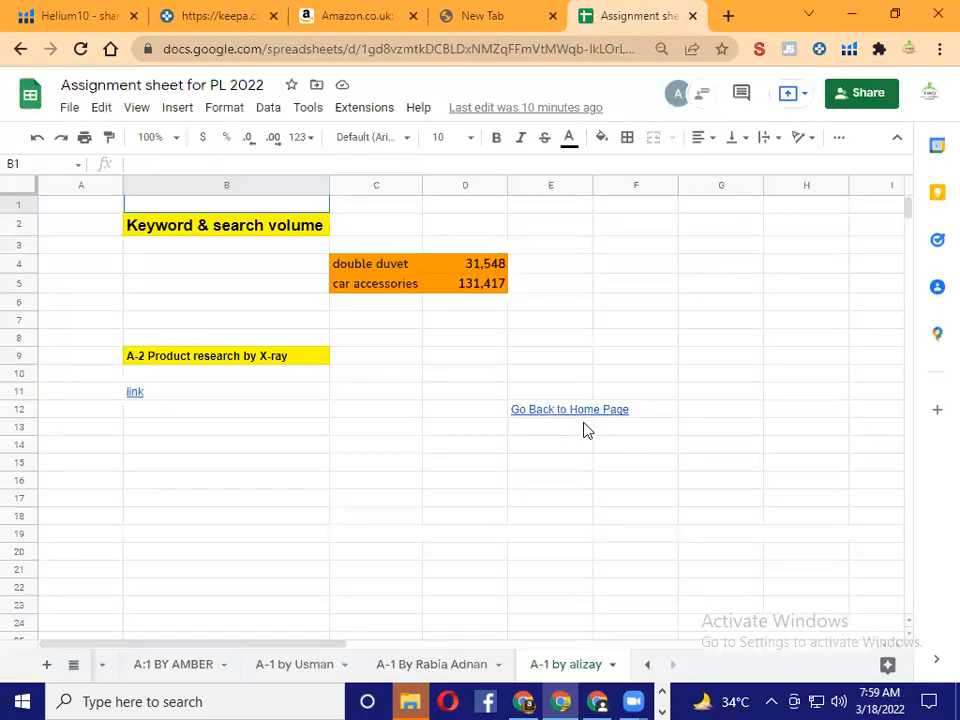
left_click(576, 412)
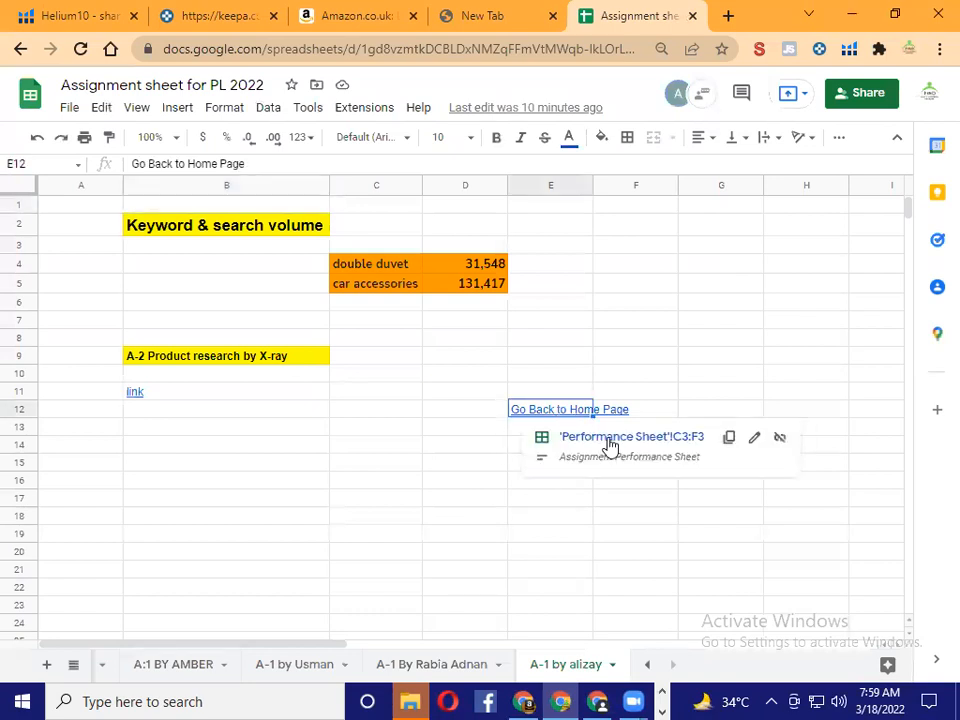
left_click(611, 446)
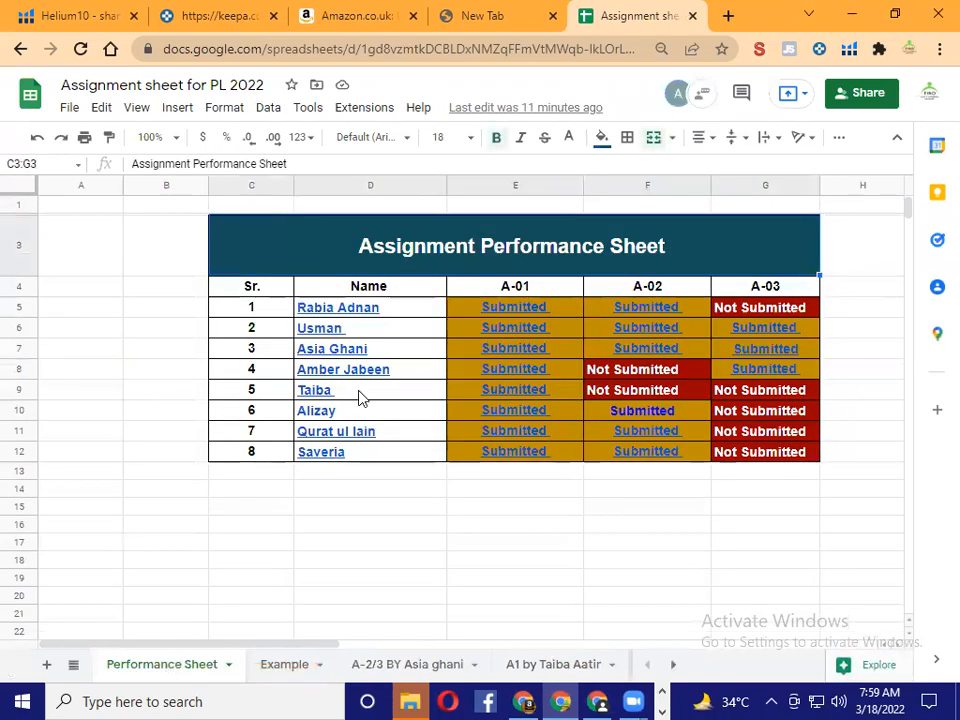
Step: Open the seventh student's assignment sheet from the name entry and preview the screenshots link under Assignment No 2
left_click(360, 432)
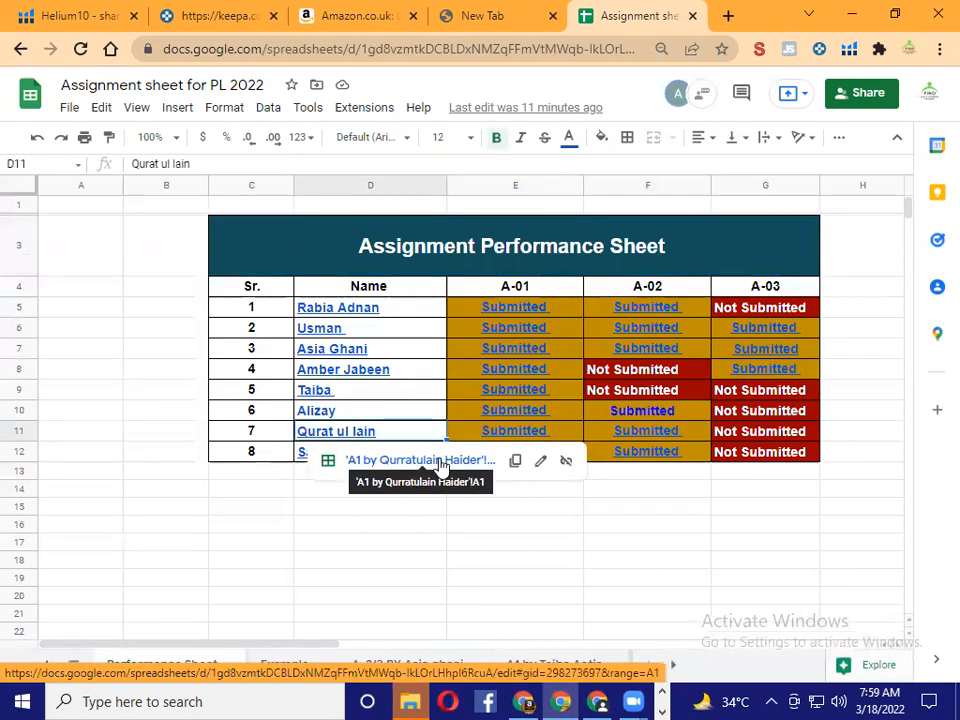
left_click(440, 464)
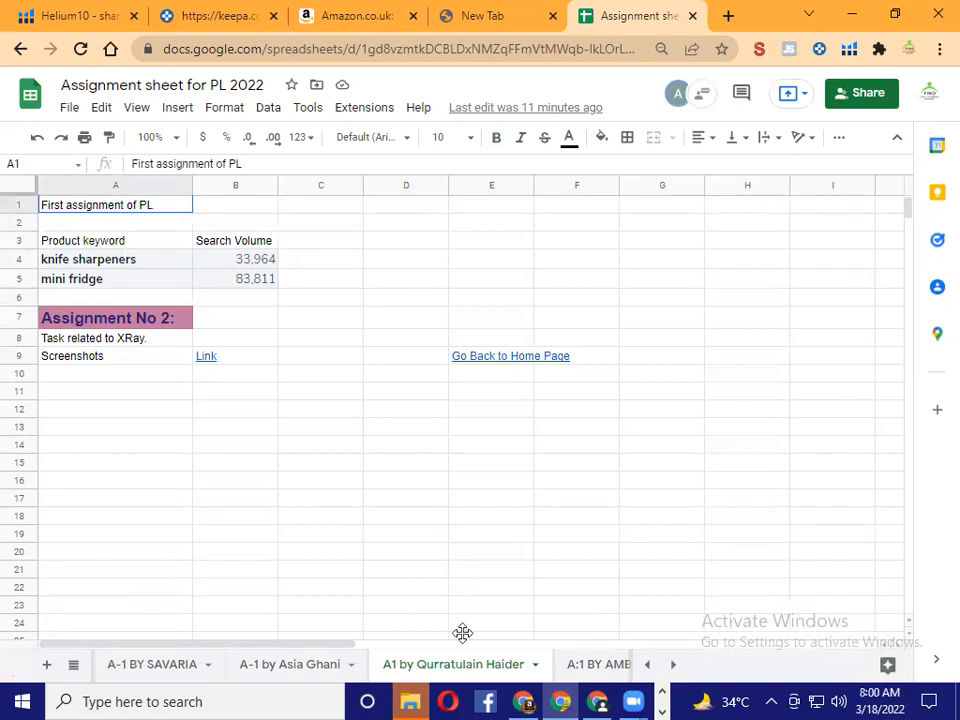
mouse_move(250, 367)
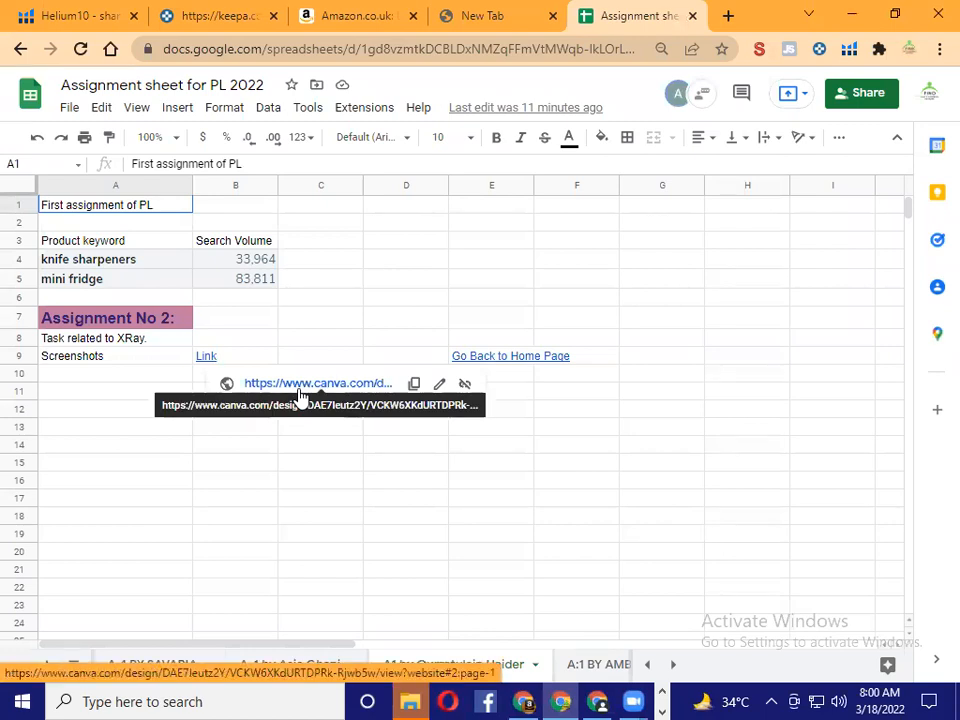
left_click(312, 465)
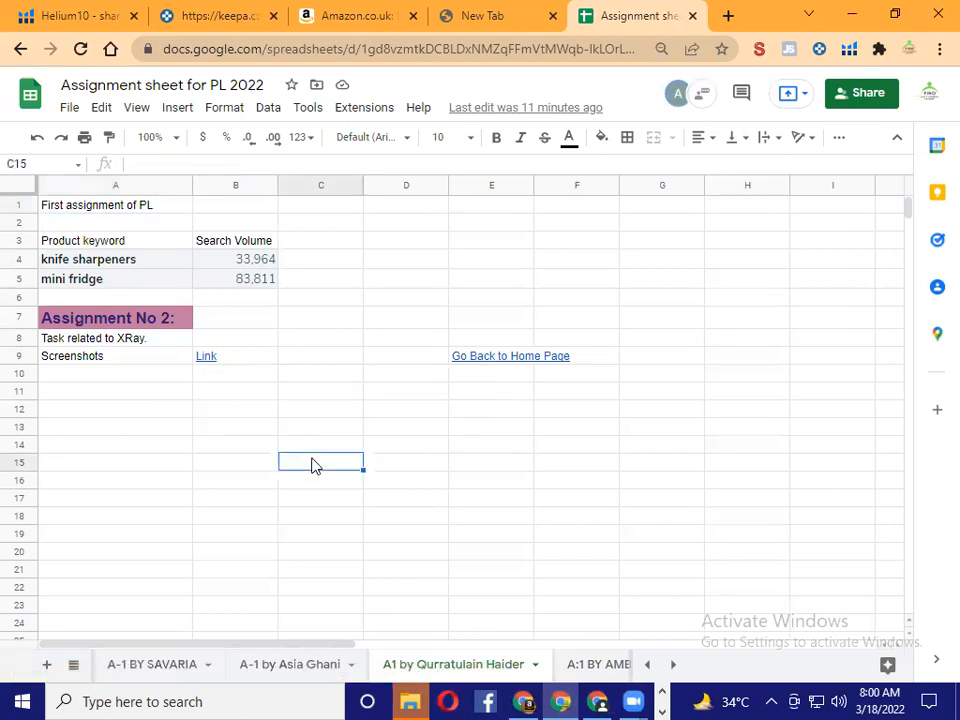
left_click(262, 450)
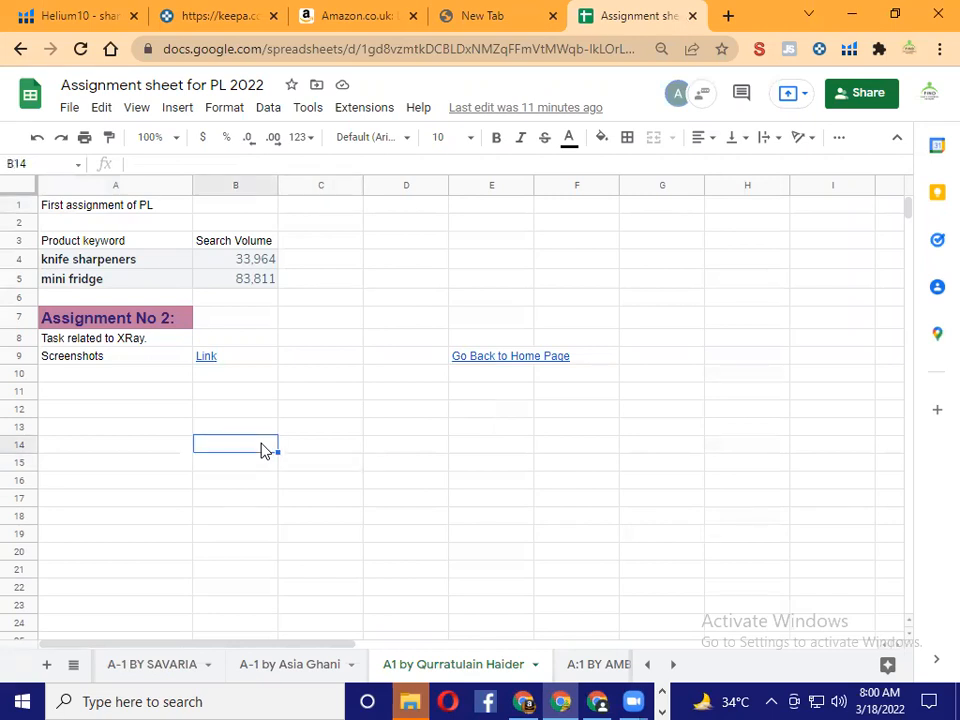
left_click(257, 492)
left_click(345, 525)
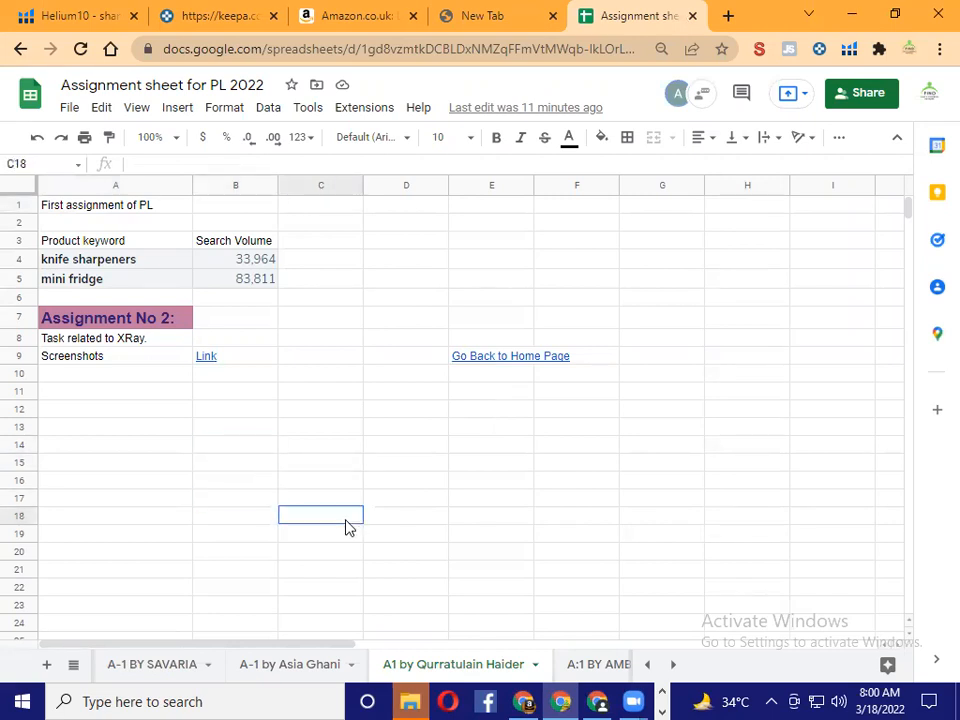
left_click(350, 538)
left_click(420, 566)
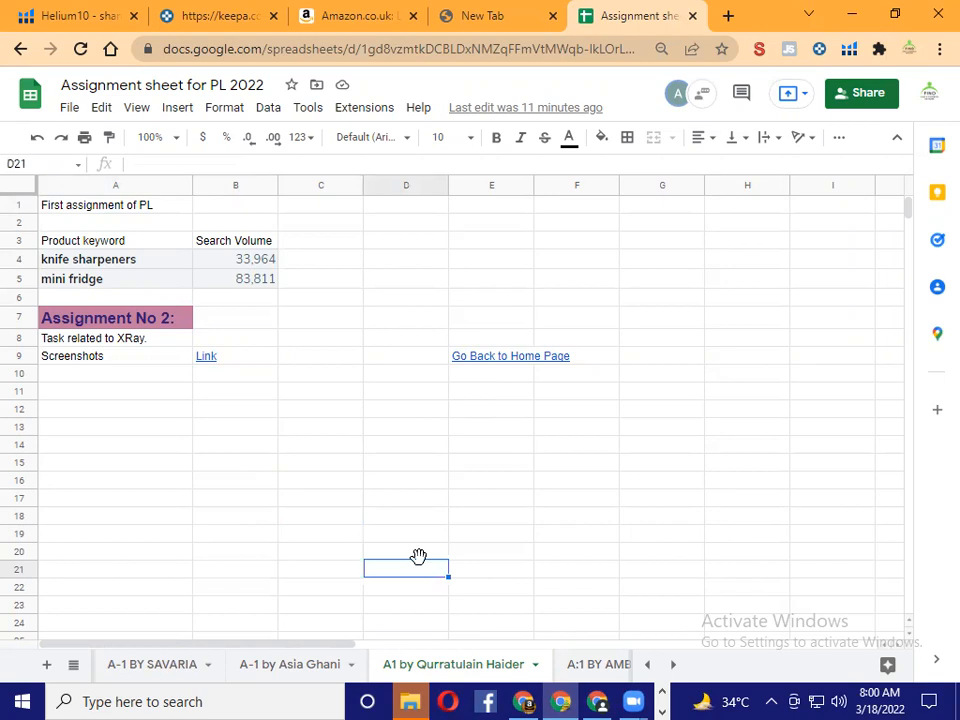
left_click(487, 592)
left_click(595, 606)
left_click(665, 625)
left_click(745, 628)
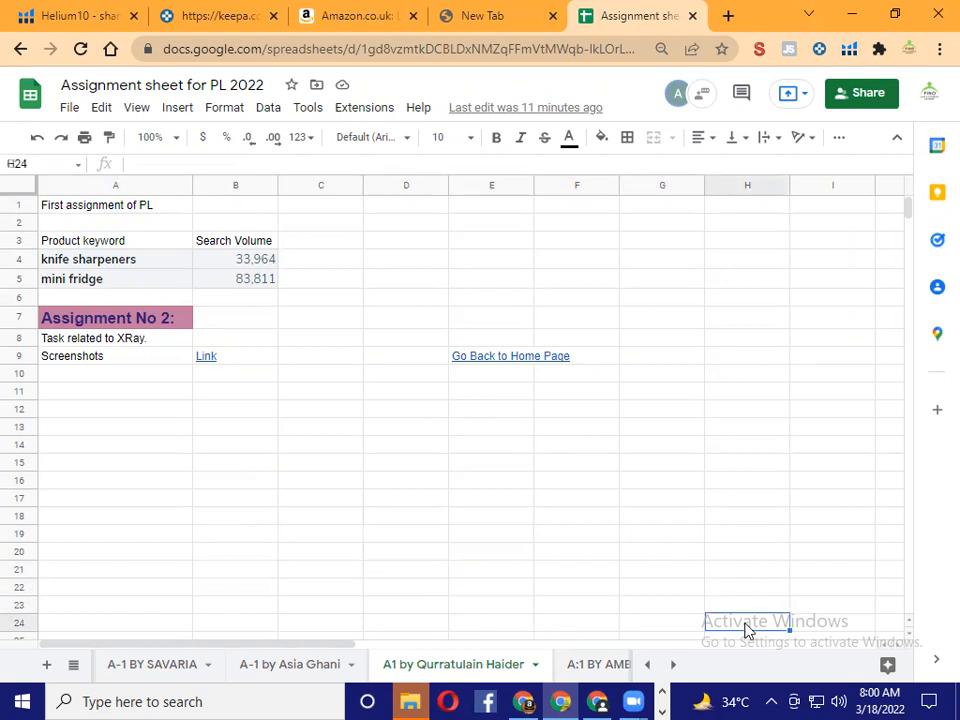
left_click(816, 628)
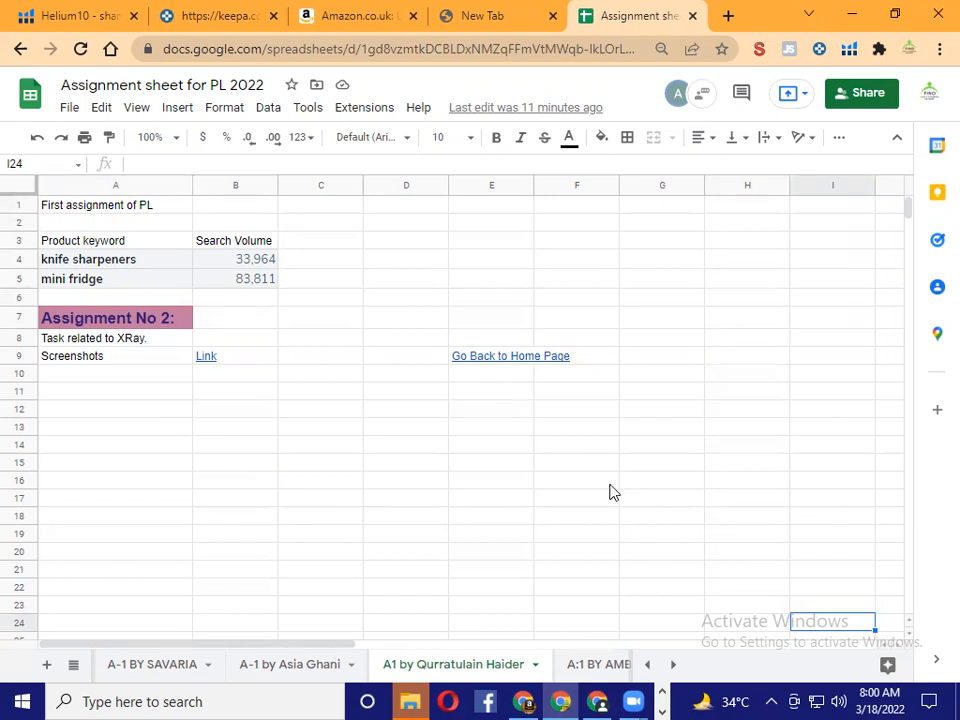
Step: Return from the seventh student's sheet to the Performance Sheet through its Go Back to Home Page link
left_click(507, 358)
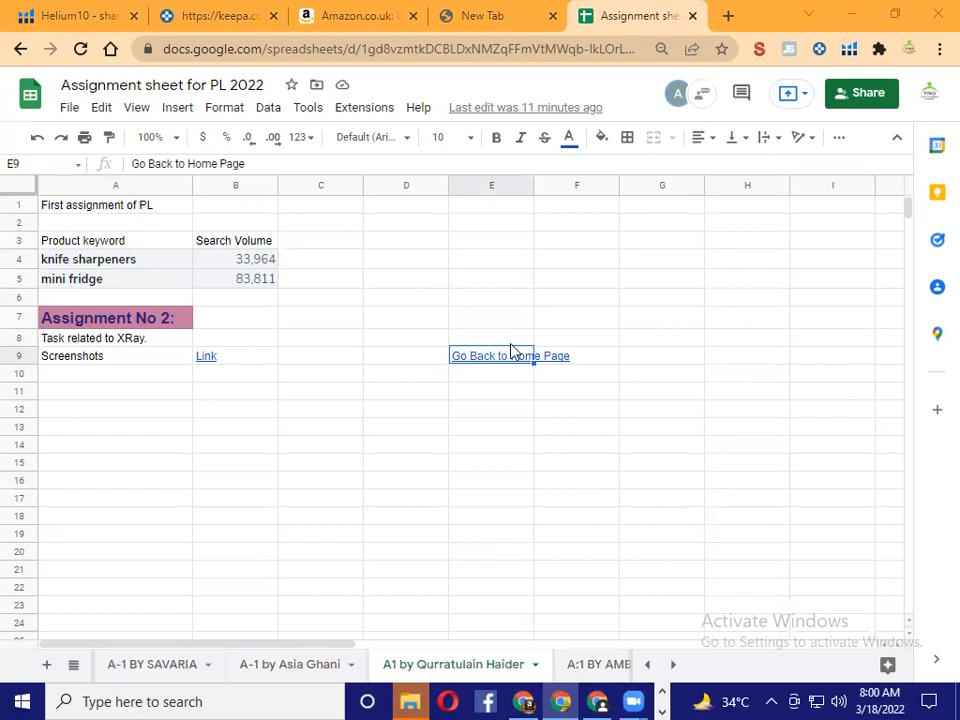
mouse_move(500, 367)
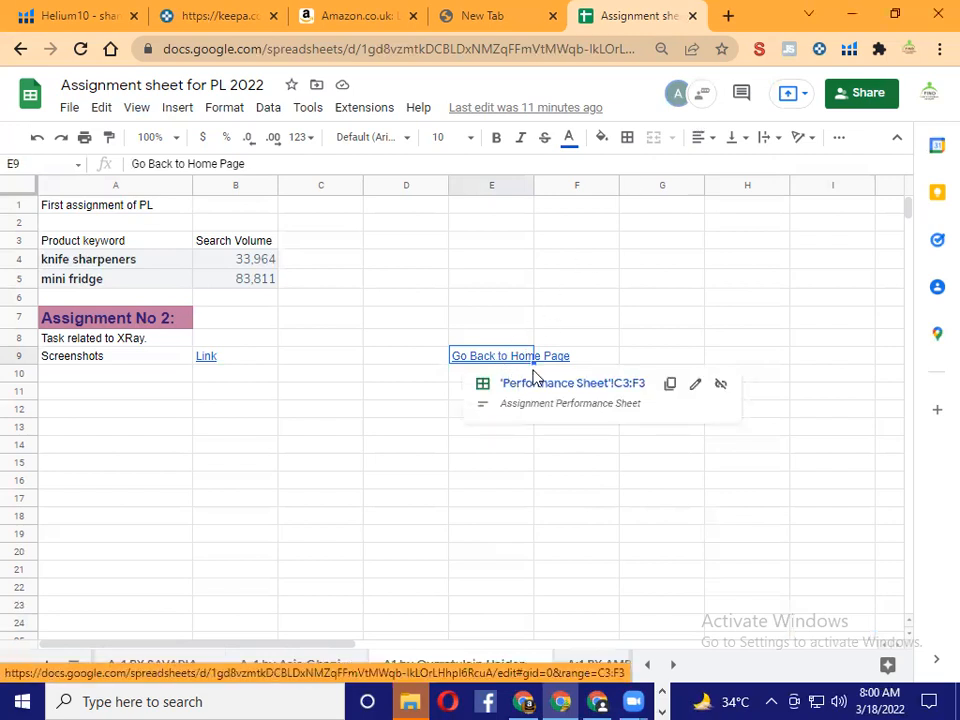
left_click(533, 382)
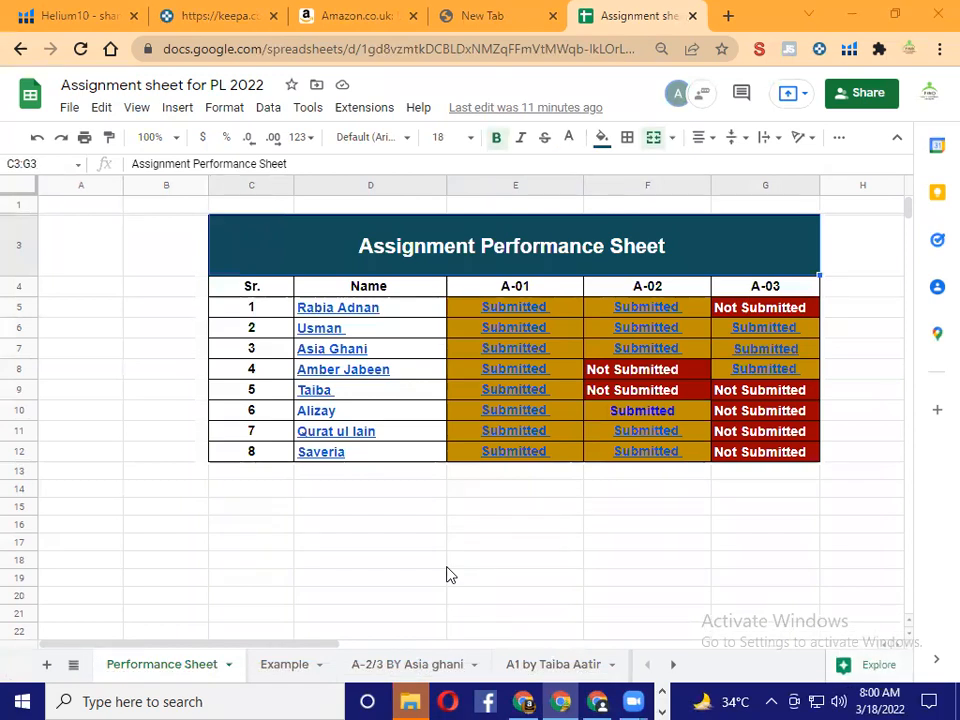
Step: Check the eighth student's keyword and Canva presentation sheet, and return to the Performance Sheet through its home page link
mouse_move(332, 455)
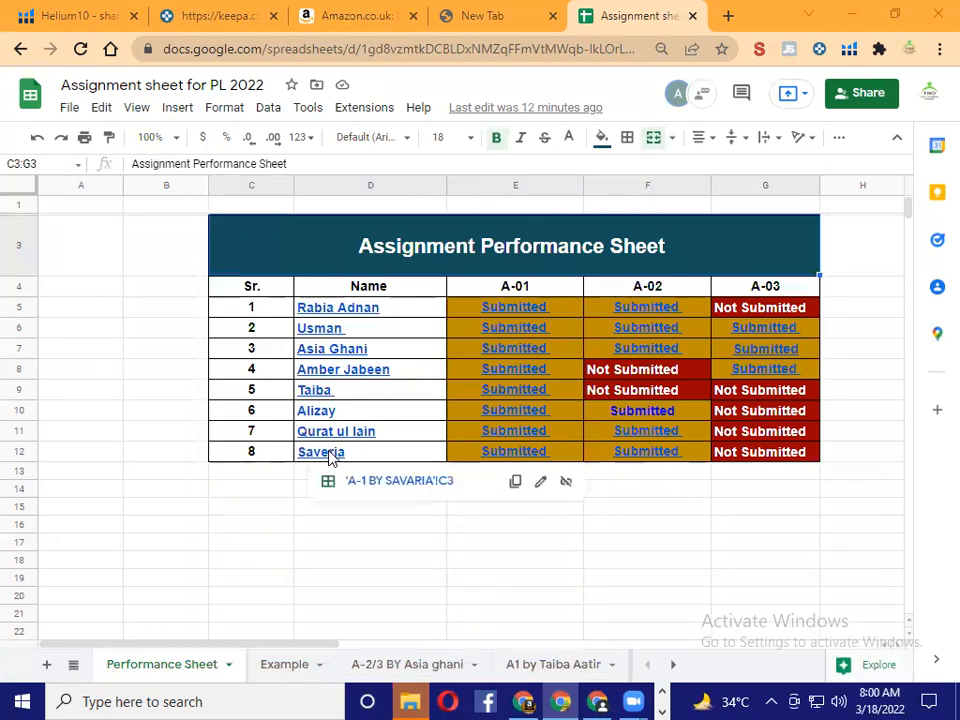
left_click(385, 482)
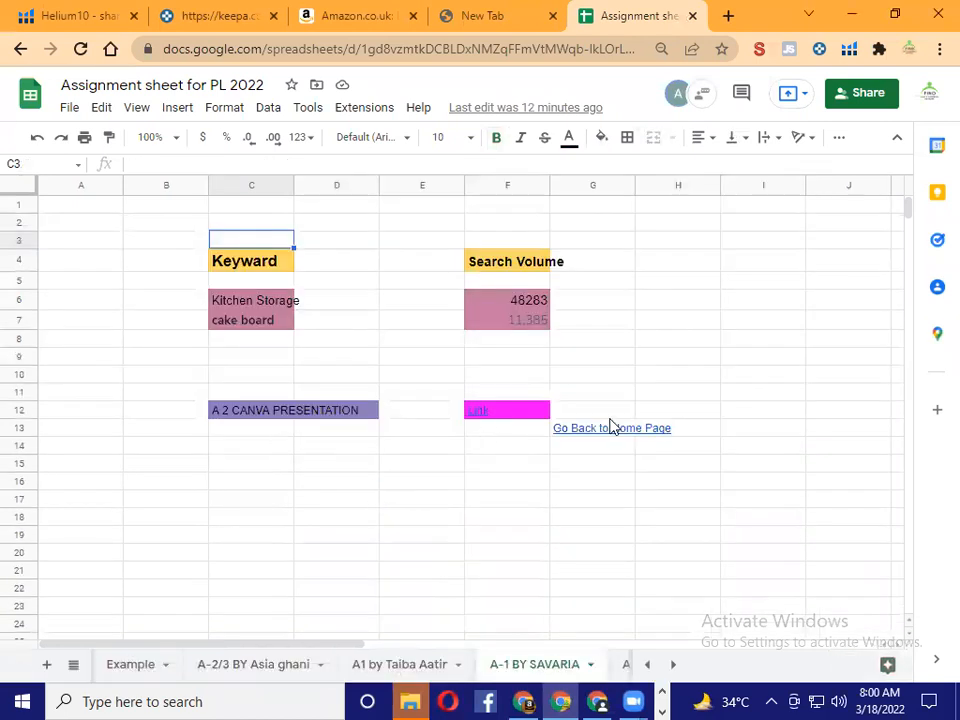
left_click(612, 427)
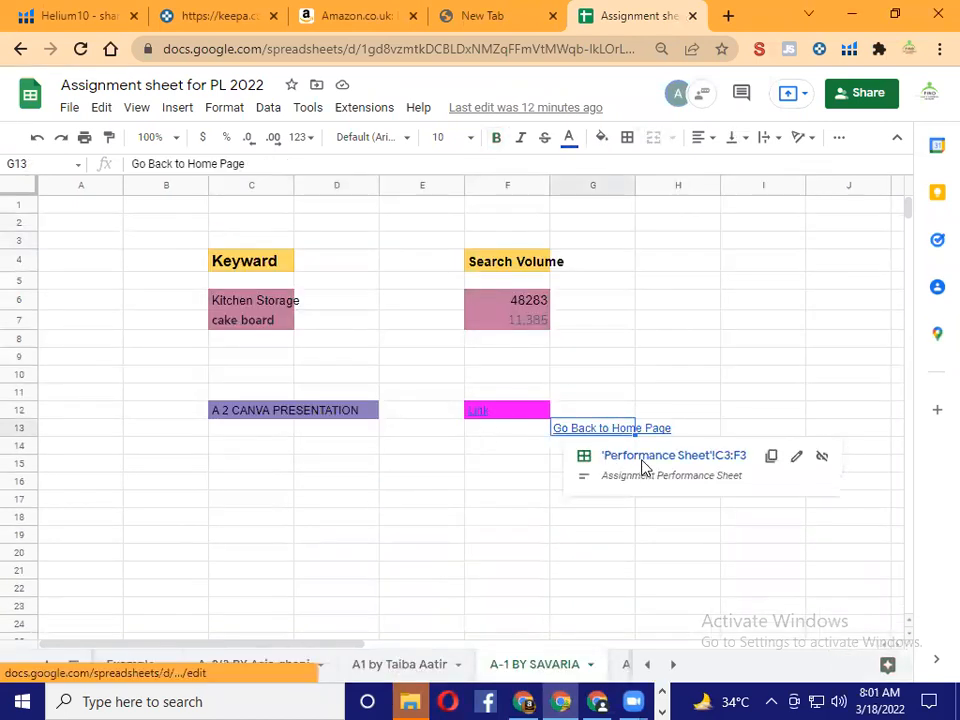
left_click(645, 465)
left_click(444, 504)
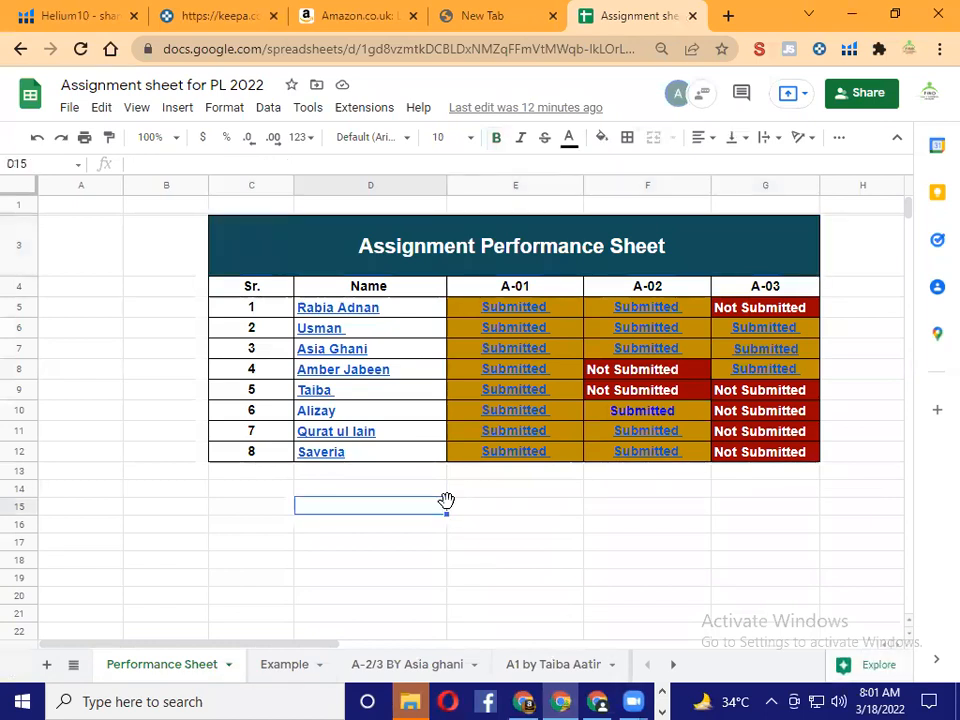
left_click(792, 503)
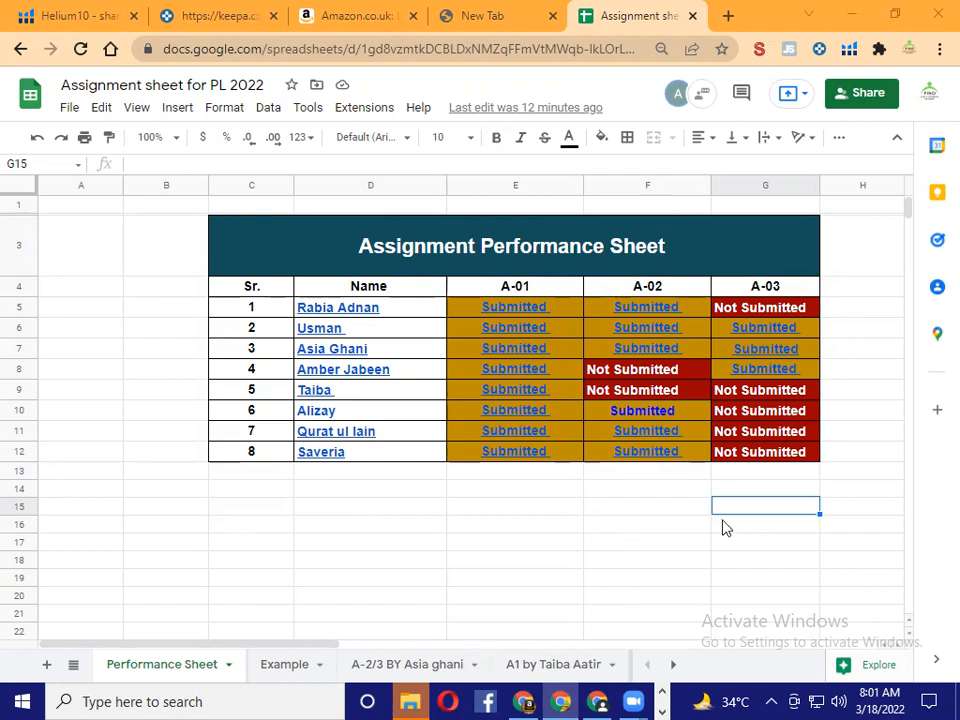
left_click(842, 514)
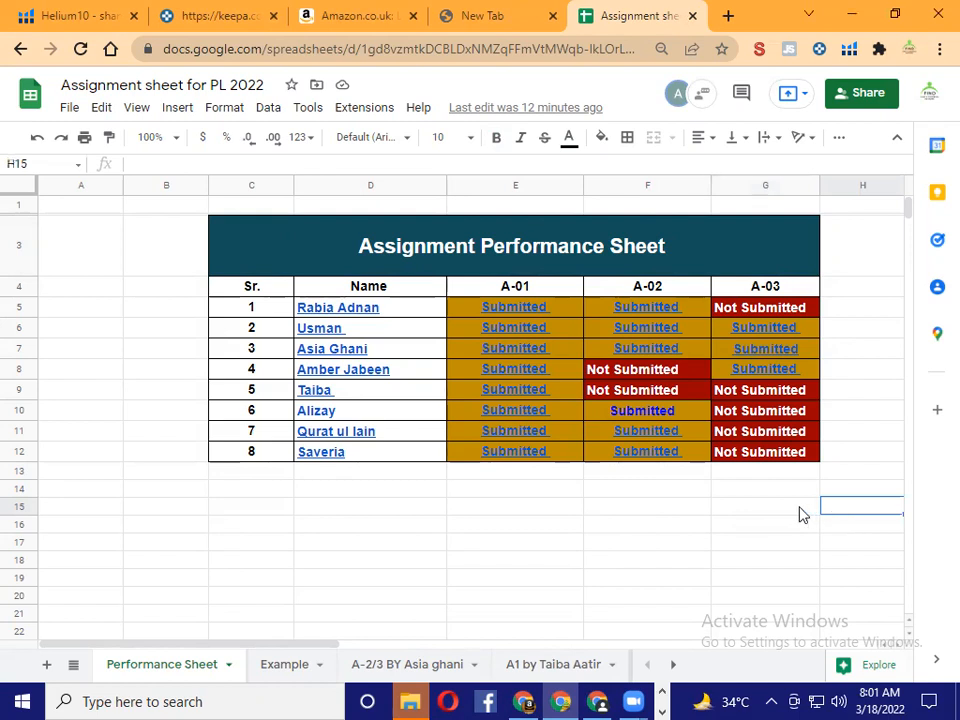
left_click(801, 513)
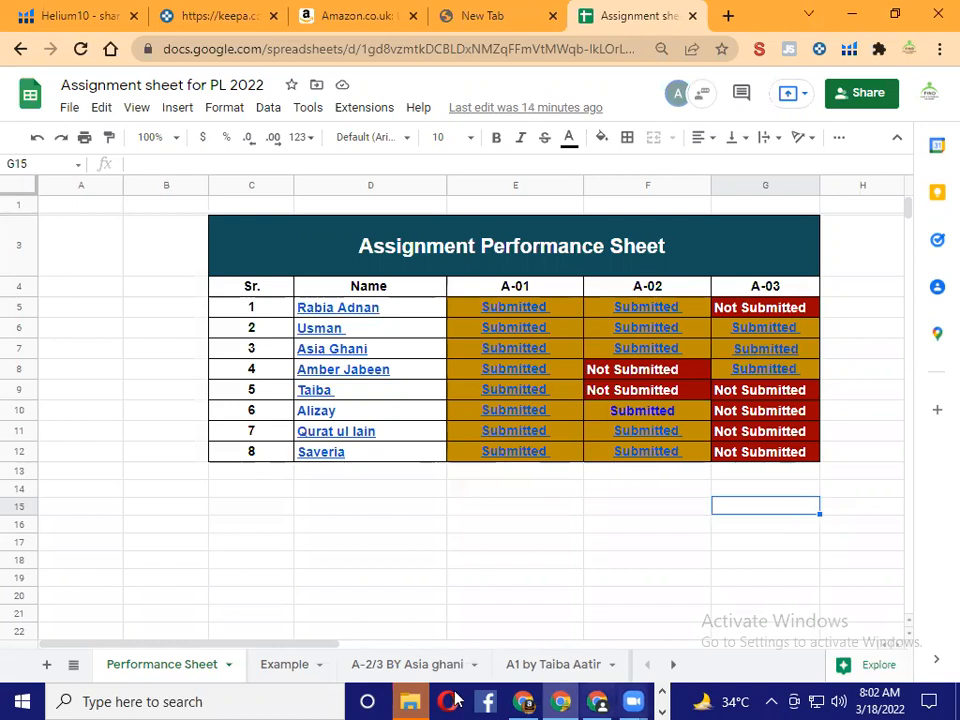
Step: Switch to the Keepa deals page and set its Amazon locale to .uk
left_click(410, 700)
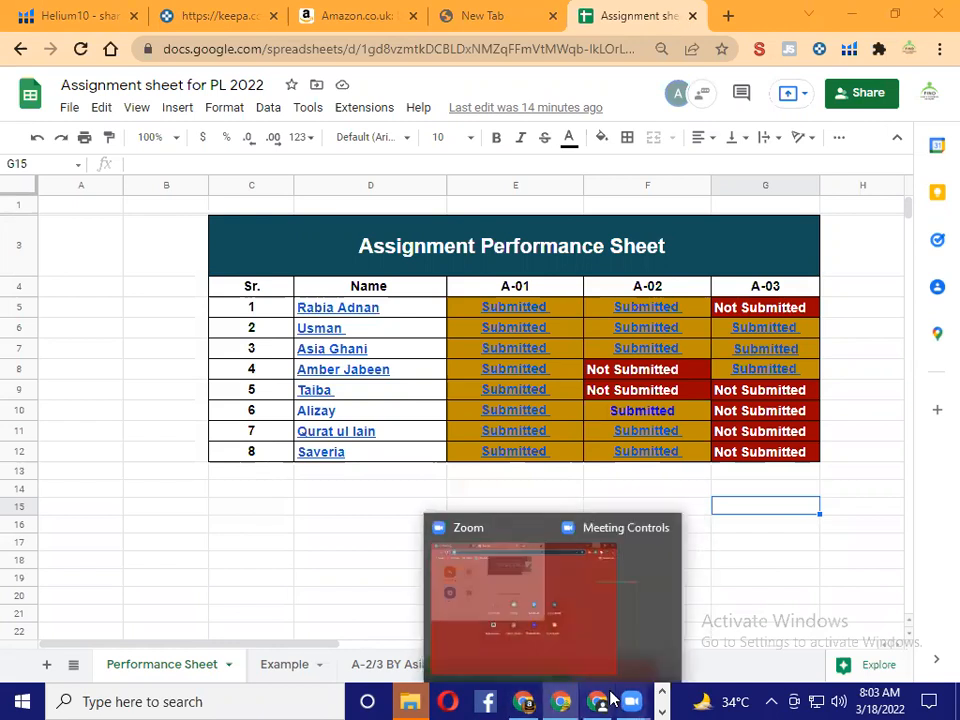
left_click(560, 700)
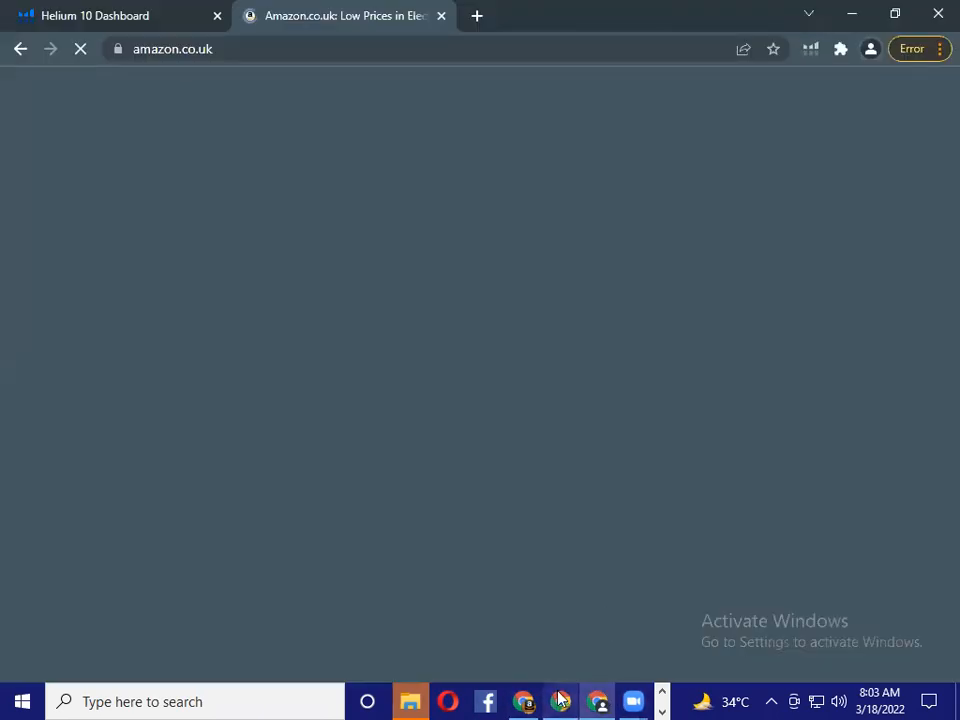
left_click(560, 699)
left_click(237, 8)
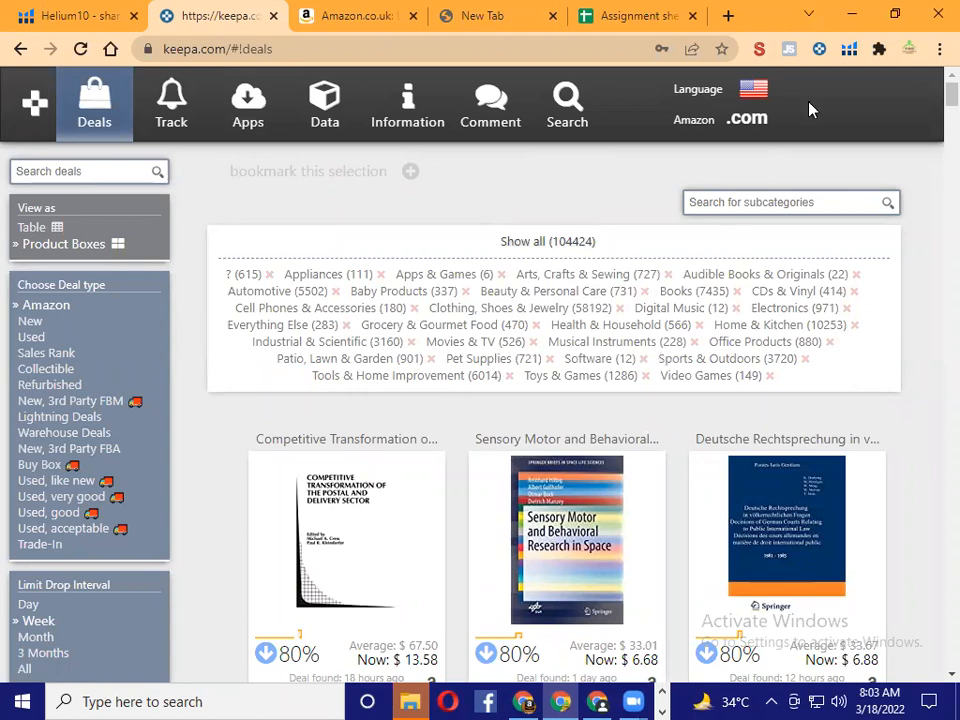
left_click(754, 92)
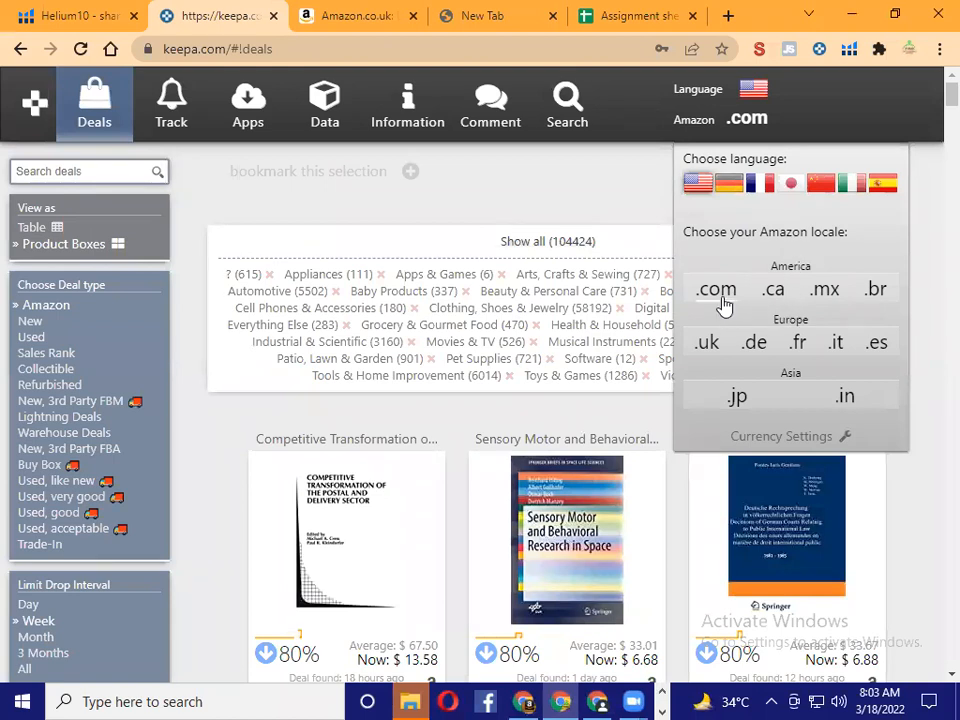
left_click(707, 345)
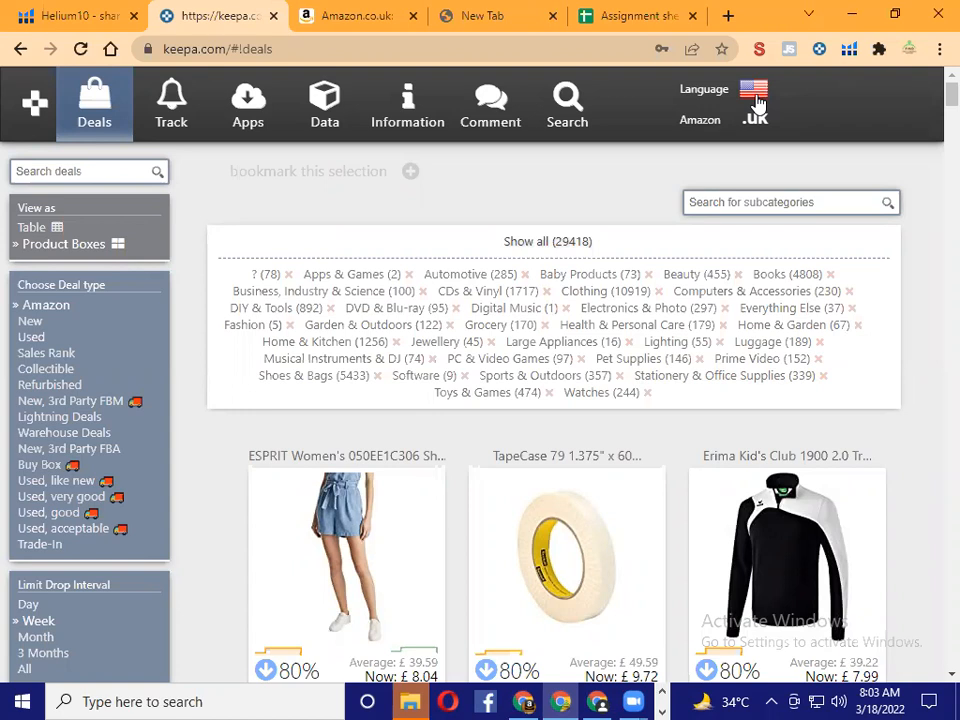
Step: Open Keepa's Product Finder from its Data section and look through the Sales Rank & Price Types filters
key("ctrl+t")
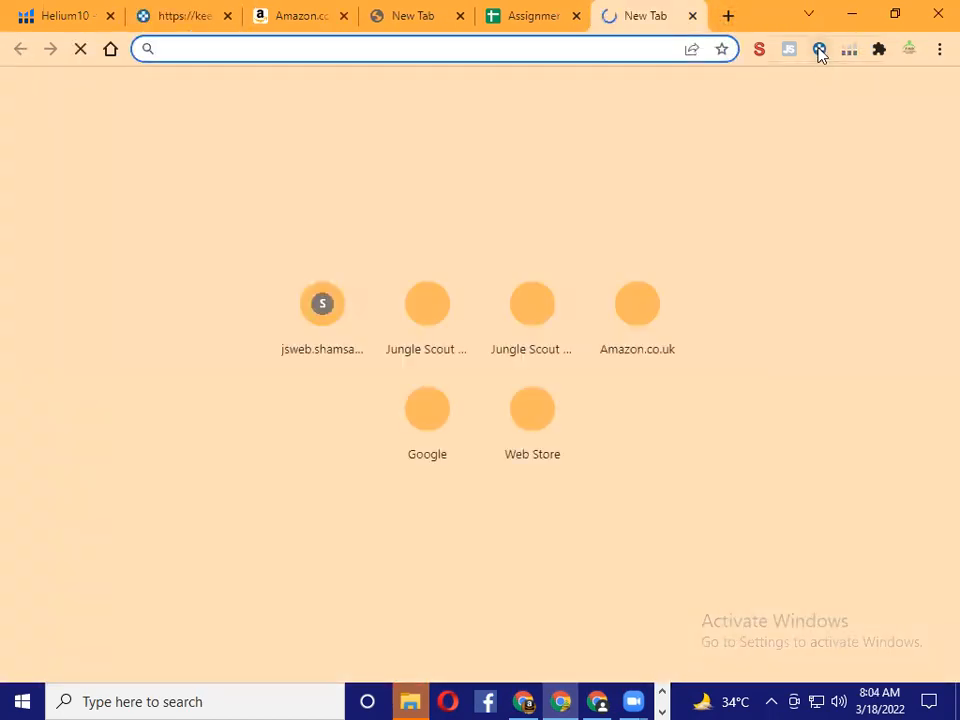
left_click(172, 12)
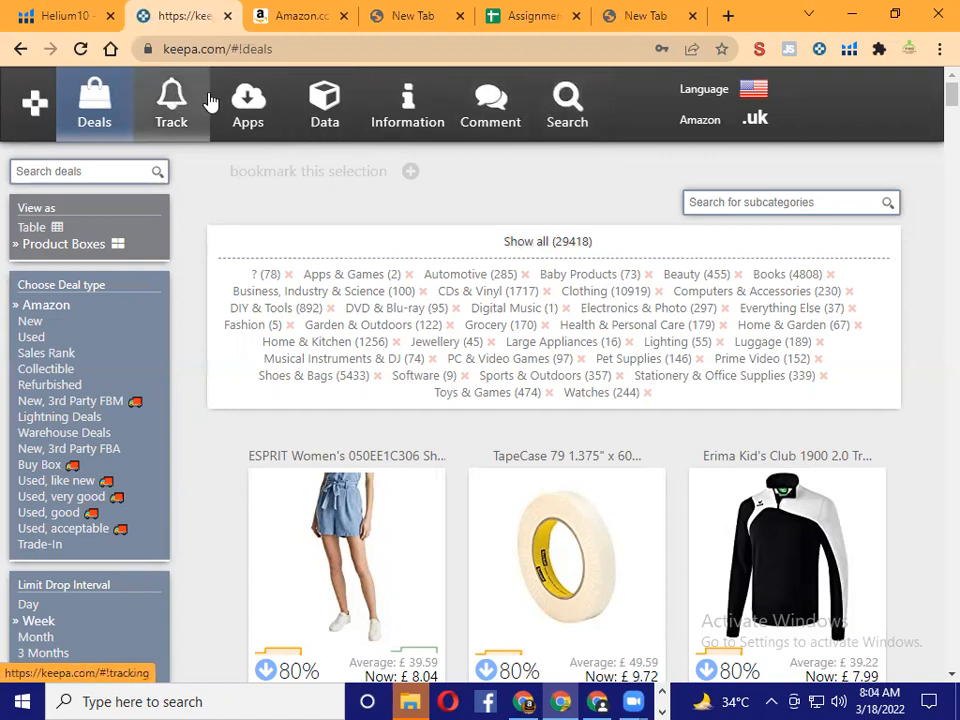
left_click(329, 114)
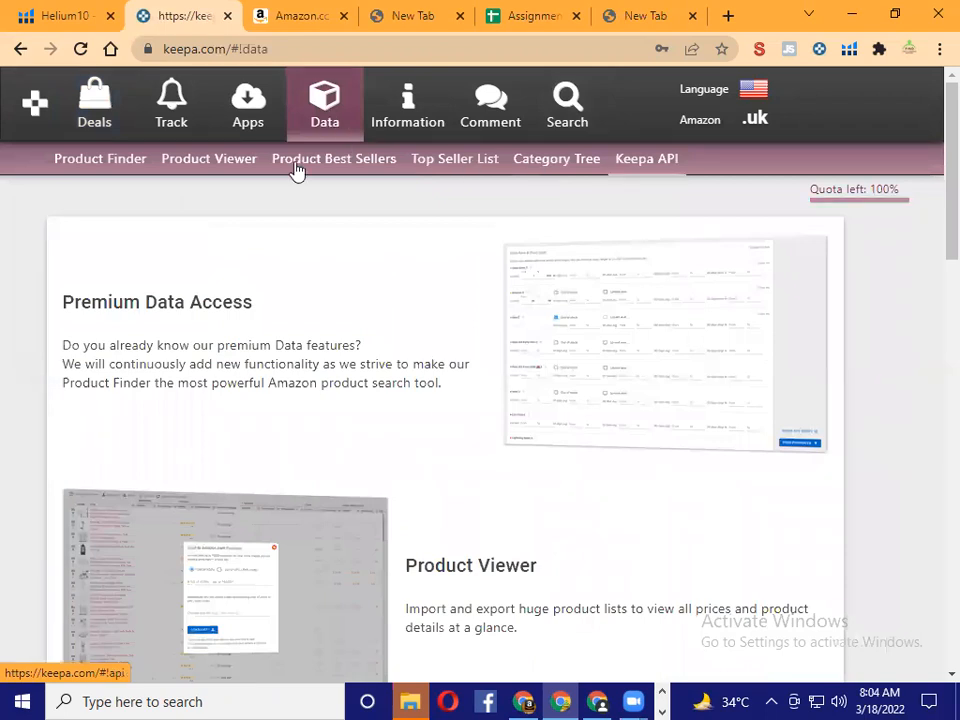
left_click(105, 166)
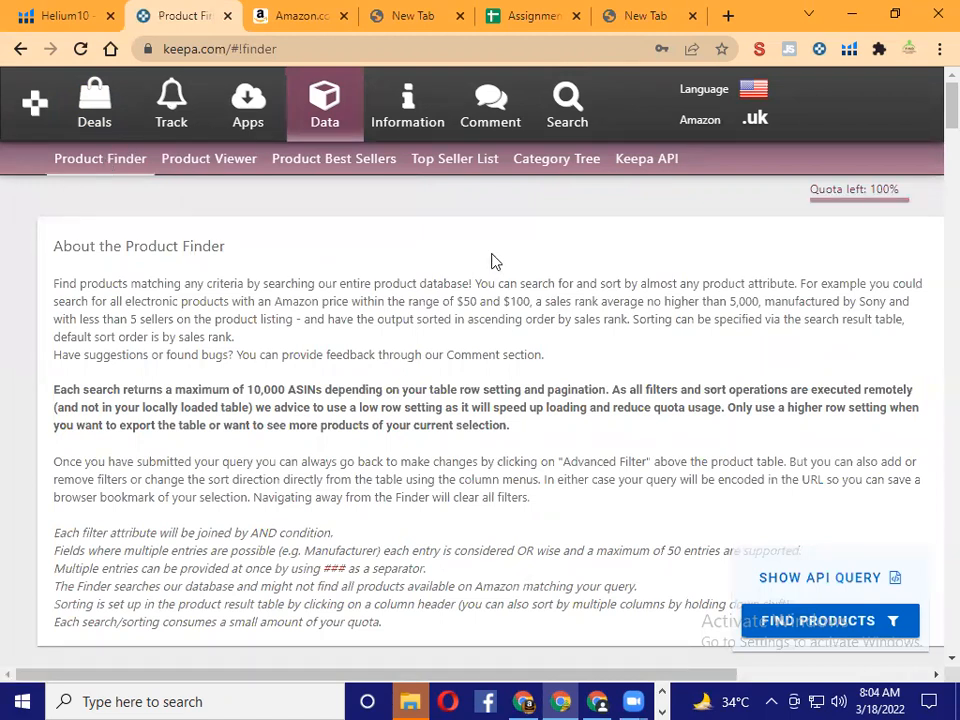
scroll(491, 261, "down", 5)
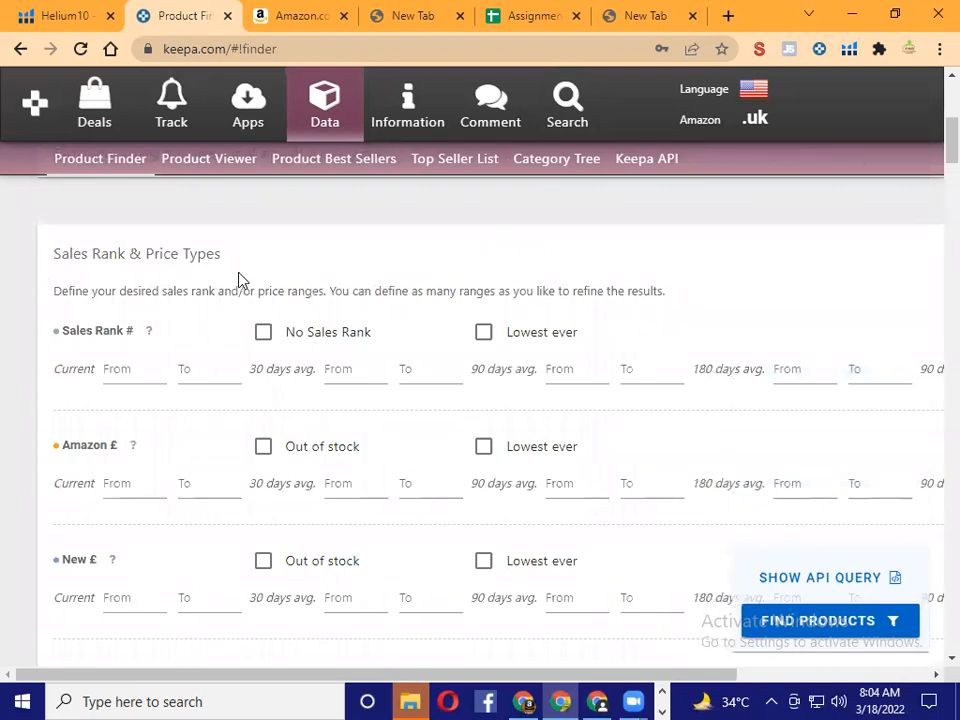
scroll(238, 280, "down", 6)
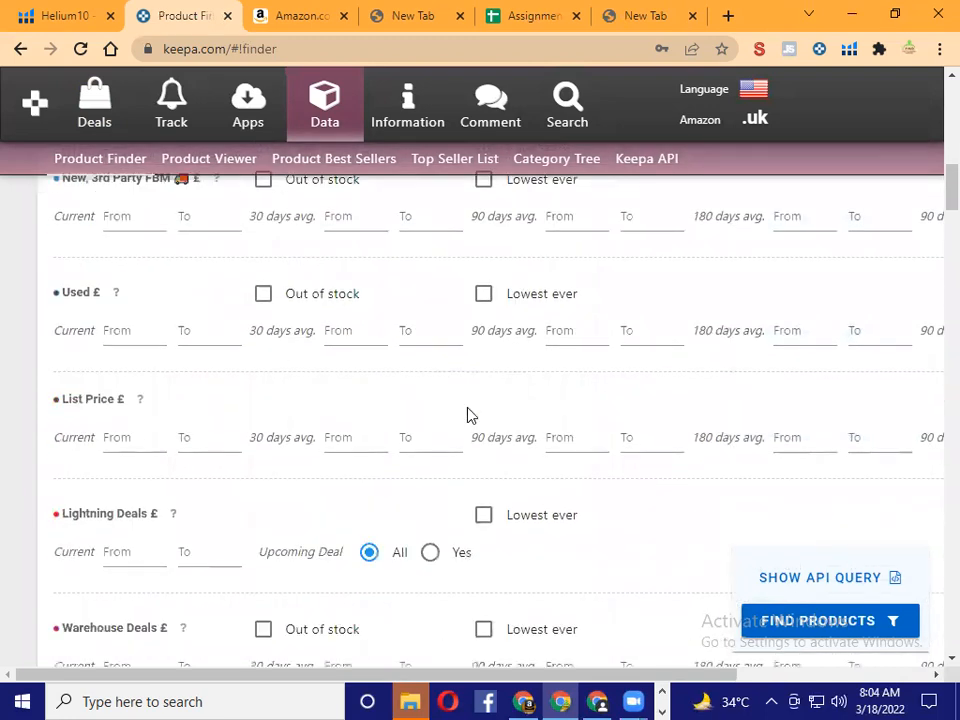
Step: Look through the remaining Product Finder filter sections down to Additional settings, and return to the About the Product Finder introduction
scroll(471, 415, "down", 12)
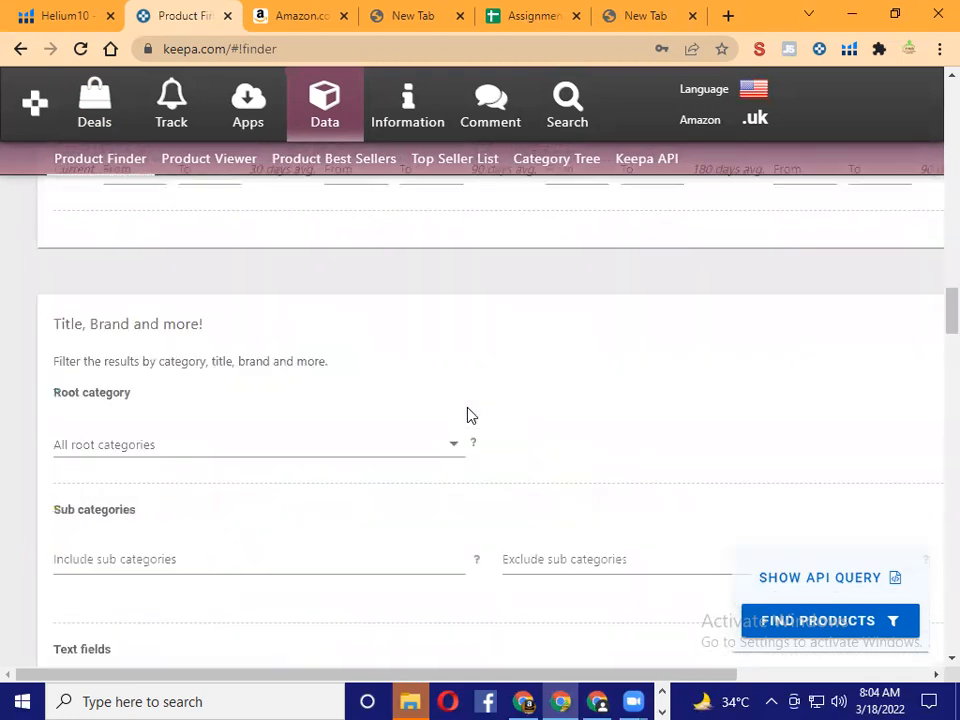
scroll(471, 415, "down", 8)
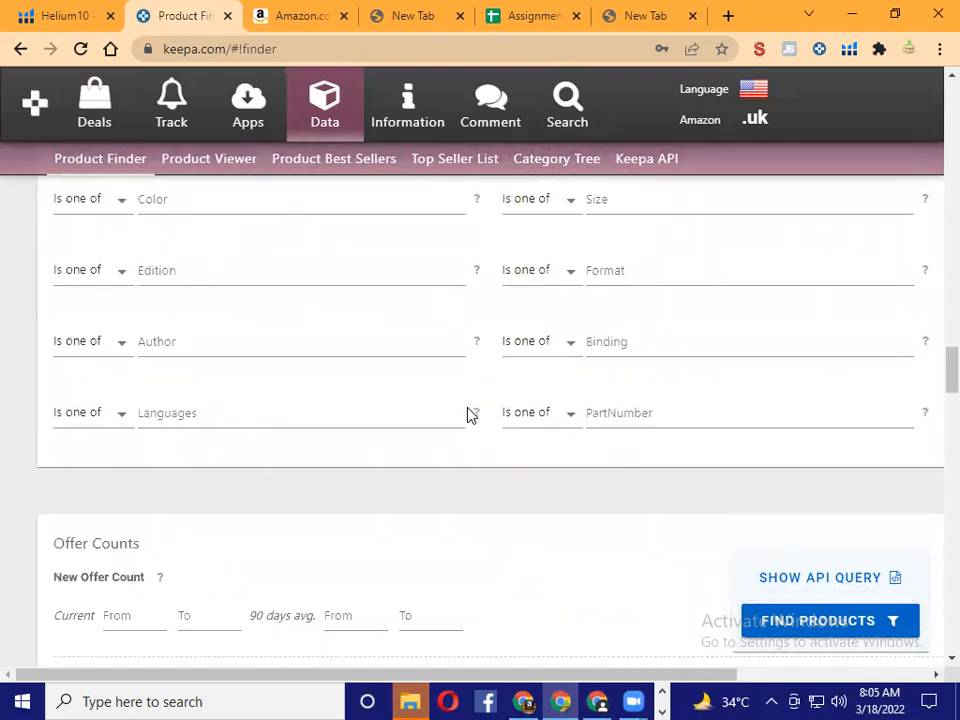
scroll(471, 415, "down", 4)
scroll(471, 415, "down", 5)
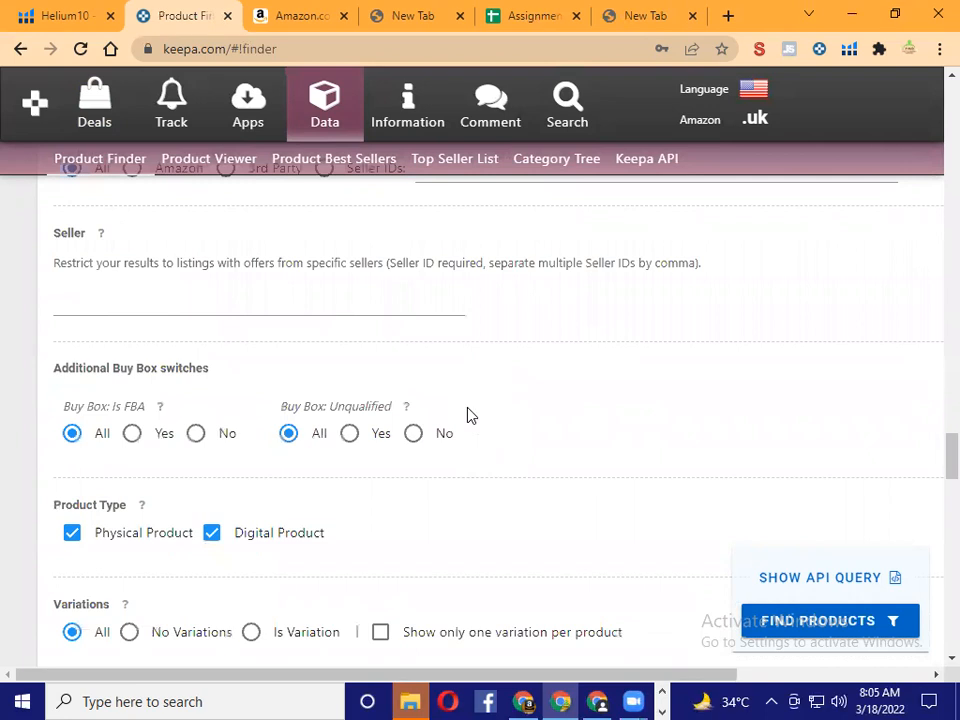
scroll(471, 415, "down", 5)
scroll(471, 415, "down", 3)
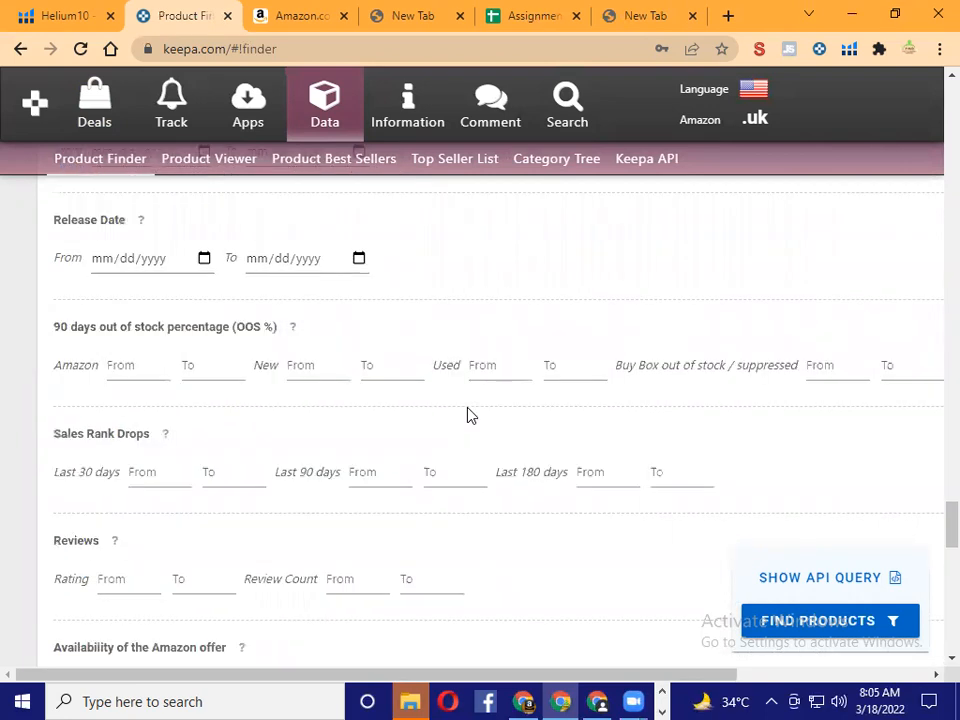
scroll(471, 415, "down", 5)
scroll(471, 415, "down", 6)
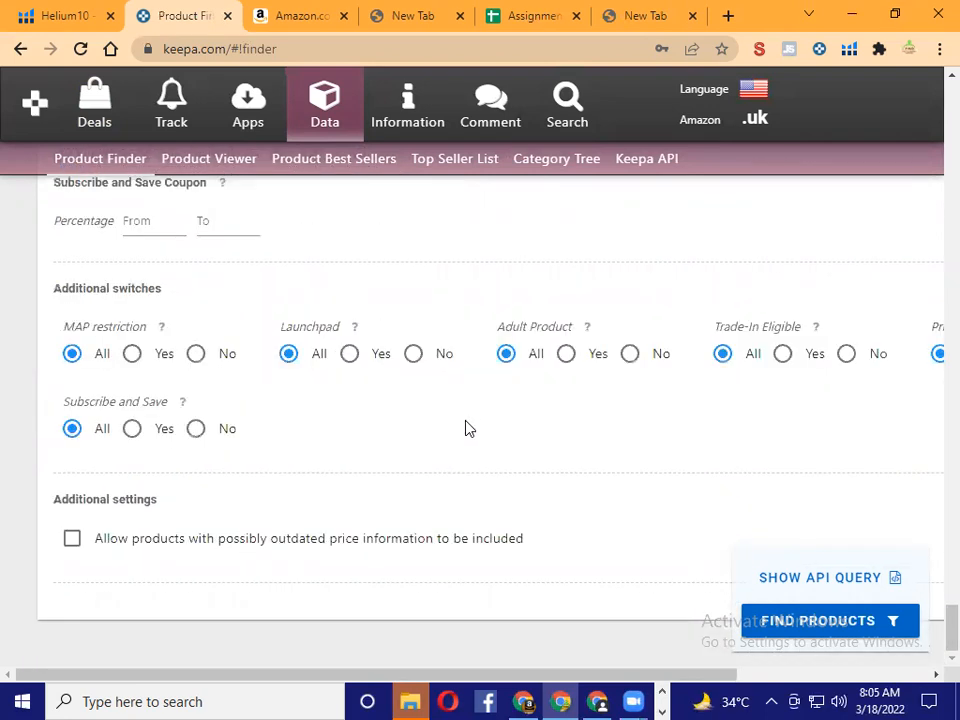
scroll(465, 428, "up", 5)
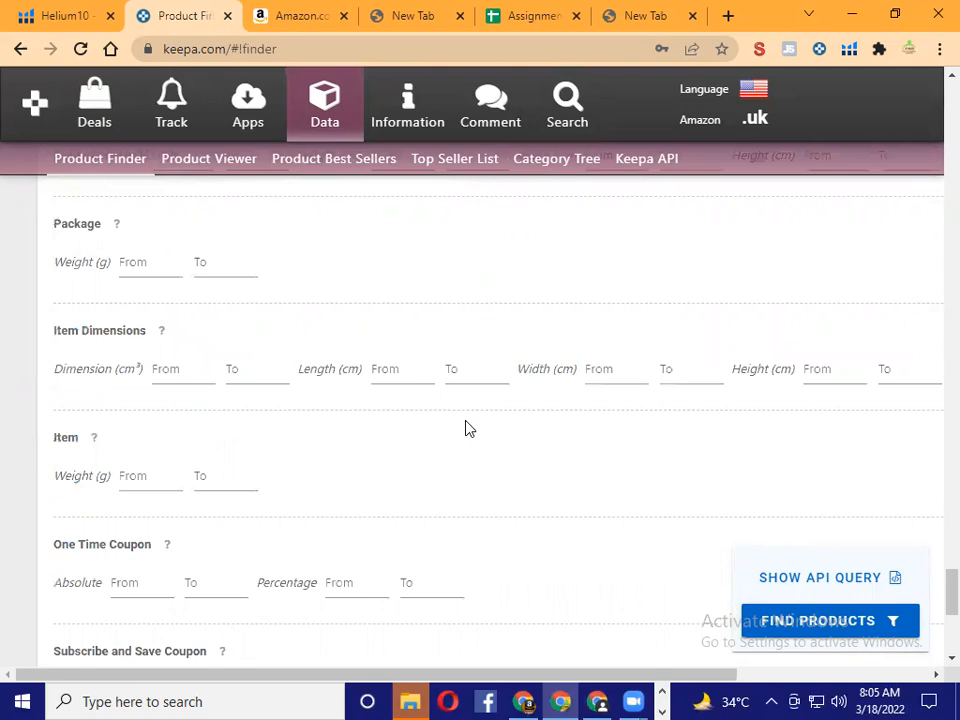
scroll(465, 428, "up", 8)
scroll(465, 428, "up", 5)
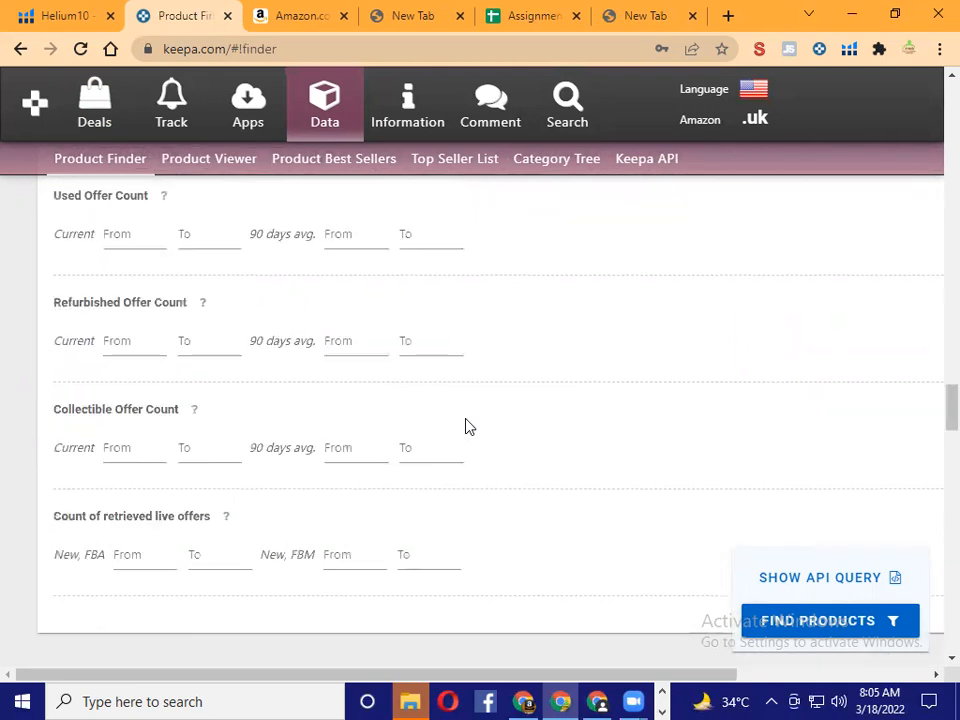
scroll(465, 428, "up", 4)
scroll(465, 428, "up", 10)
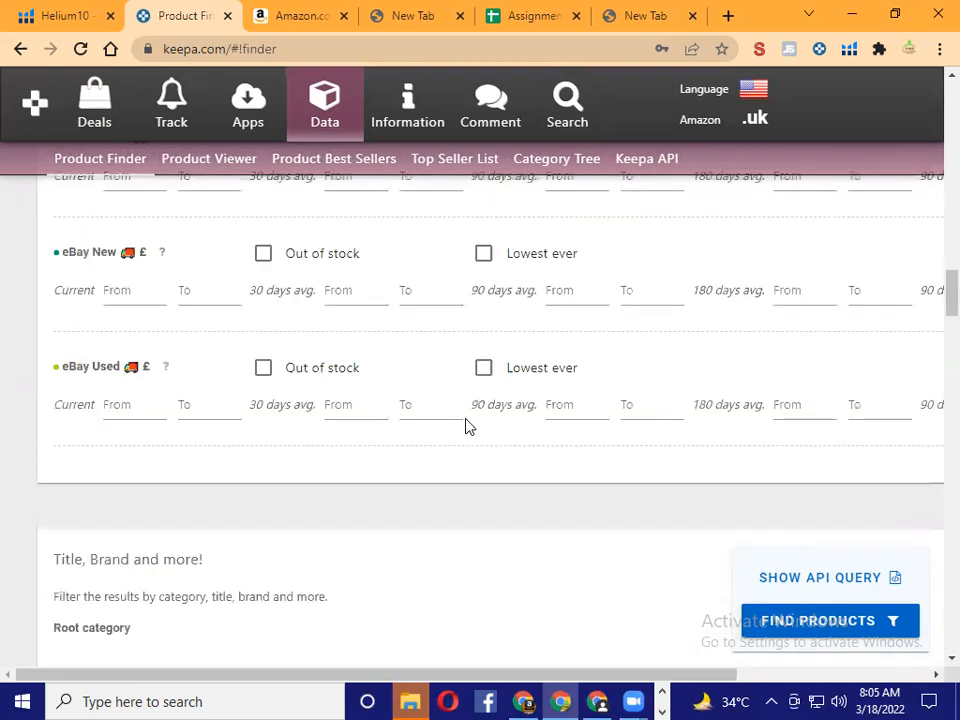
scroll(465, 428, "up", 5)
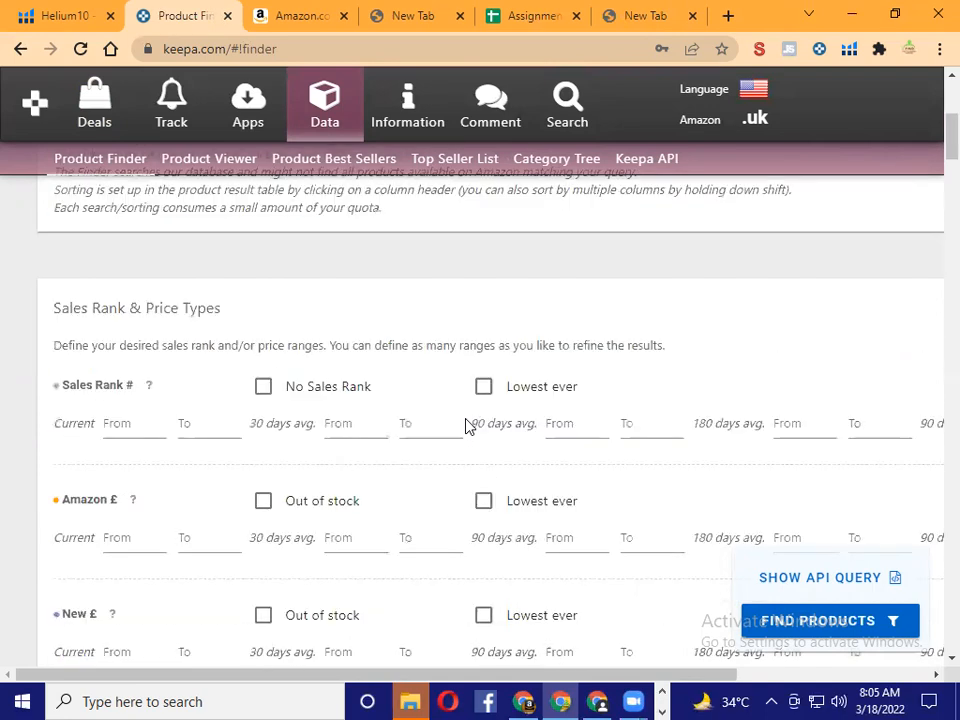
scroll(465, 428, "up", 4)
scroll(465, 425, "up", 2)
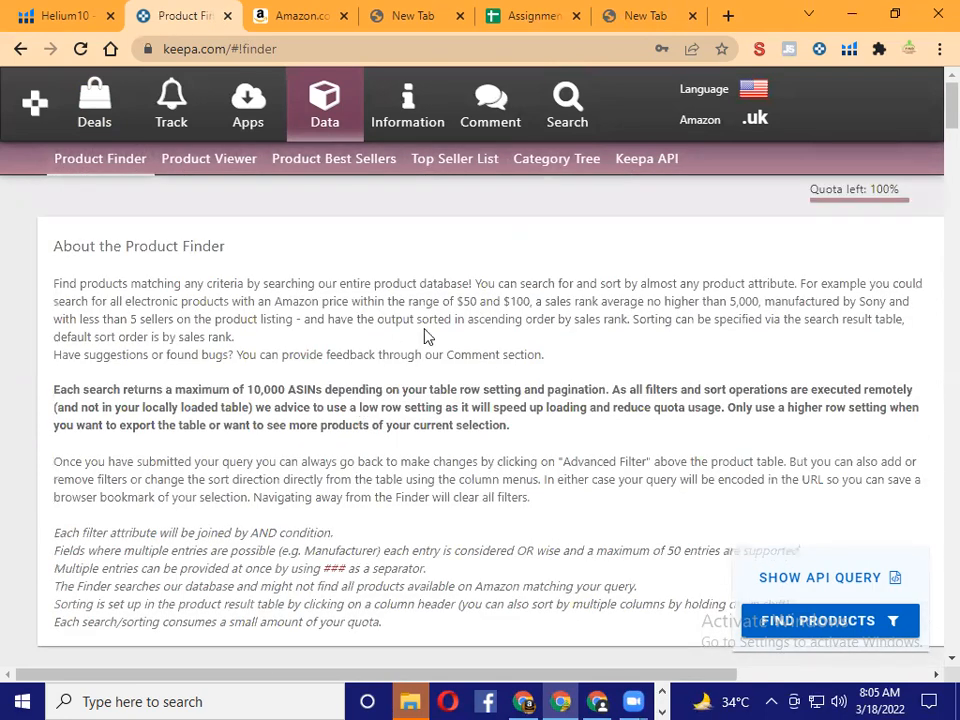
Step: Restrict the Amazon £ price filter under Sales Rank & Price Types to products that are out of stock
scroll(427, 364, "down", 5)
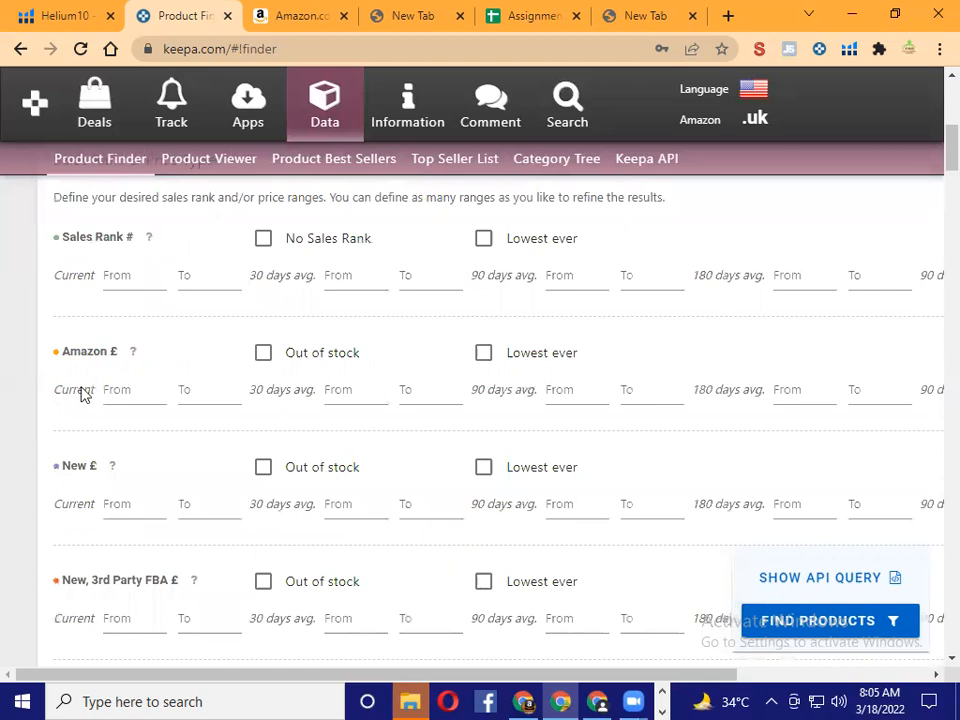
scroll(81, 392, "up", 1)
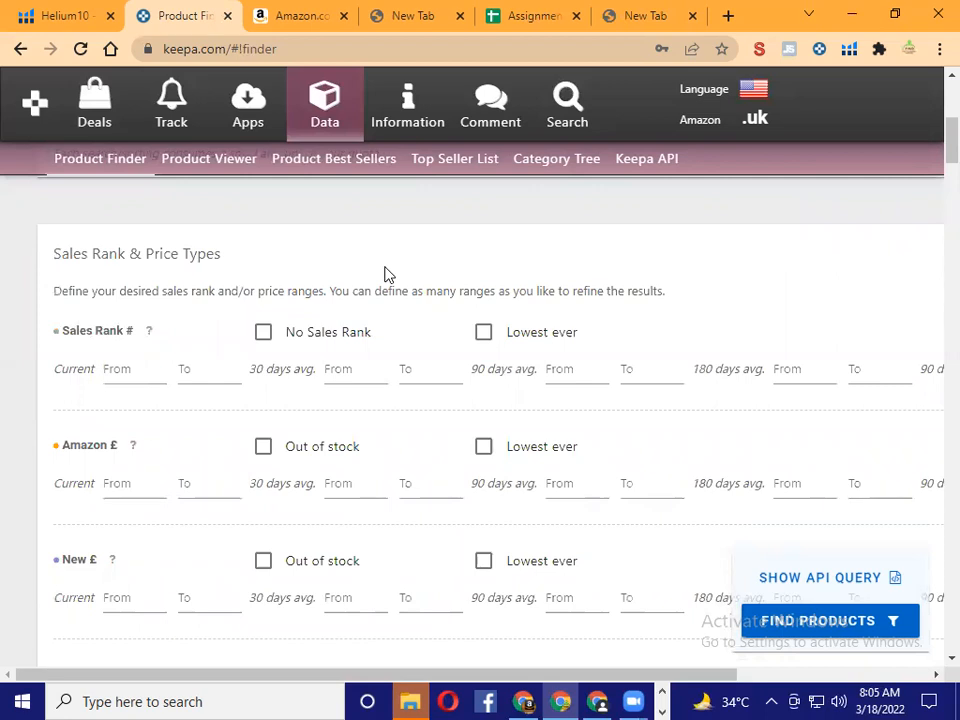
scroll(388, 275, "down", 1)
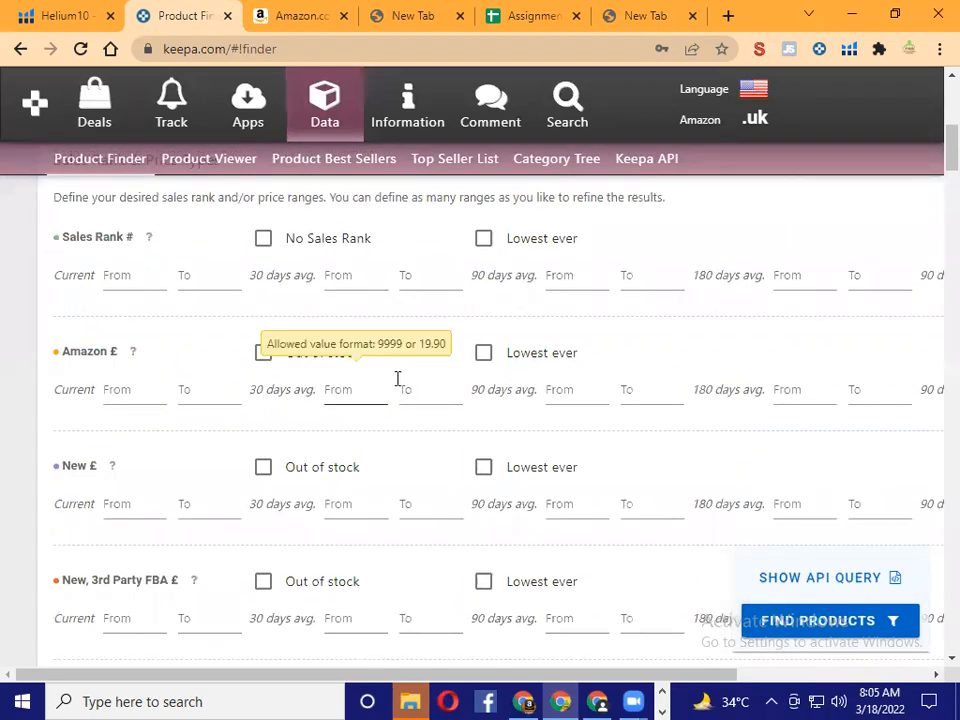
scroll(607, 333, "down", 1)
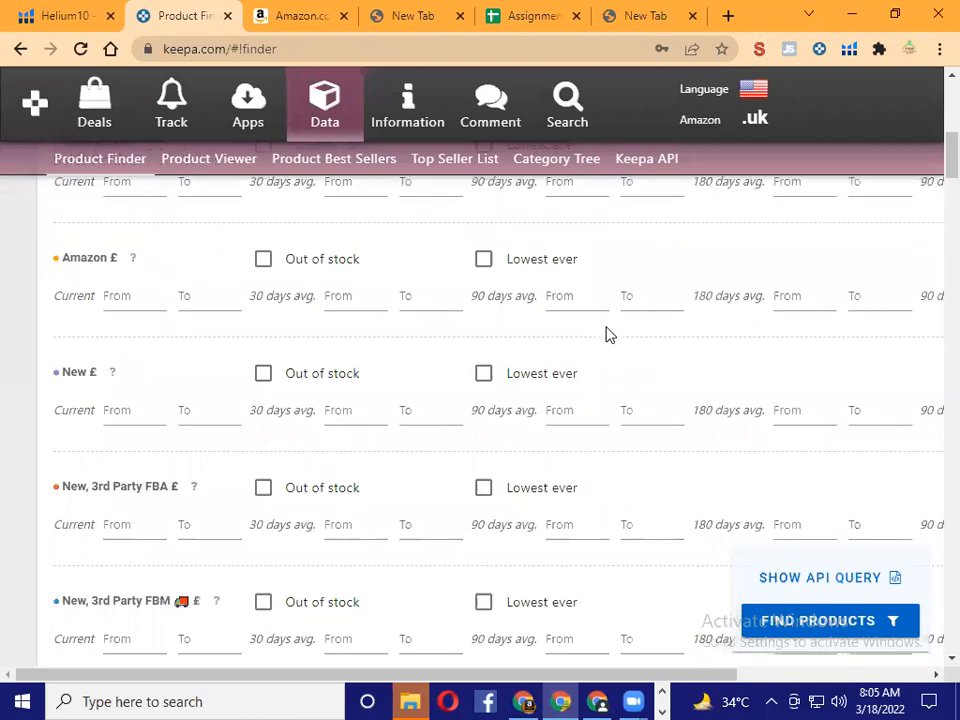
left_click(263, 260)
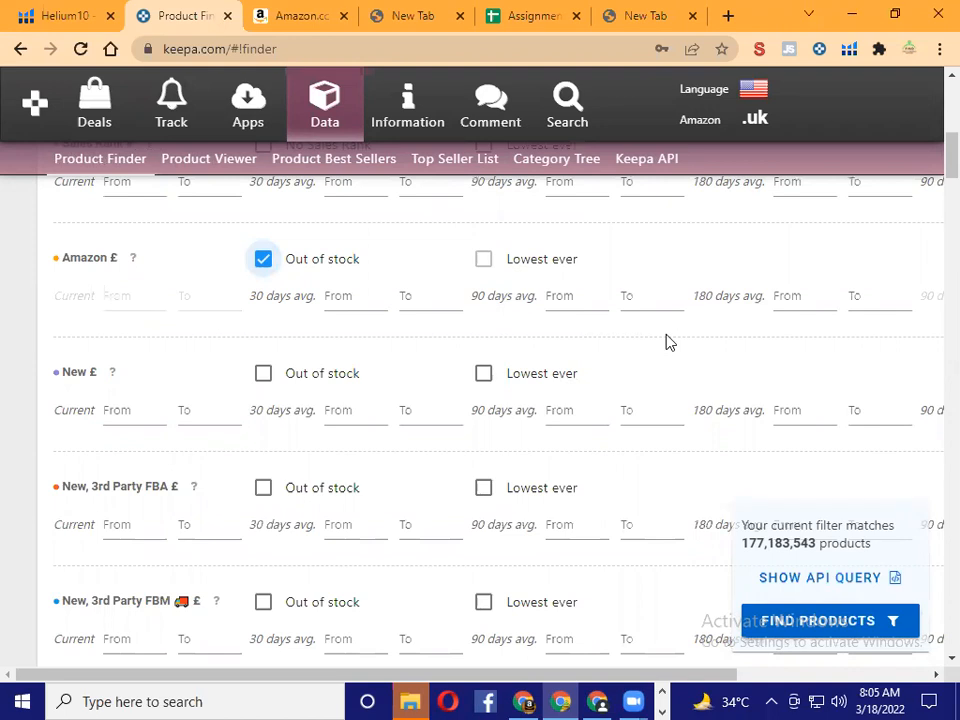
Step: Review the Sales Rank, Amazon and New price rows down to the third-party FBA and FBM filters
scroll(666, 338, "down", 2)
scroll(666, 336, "up", 2)
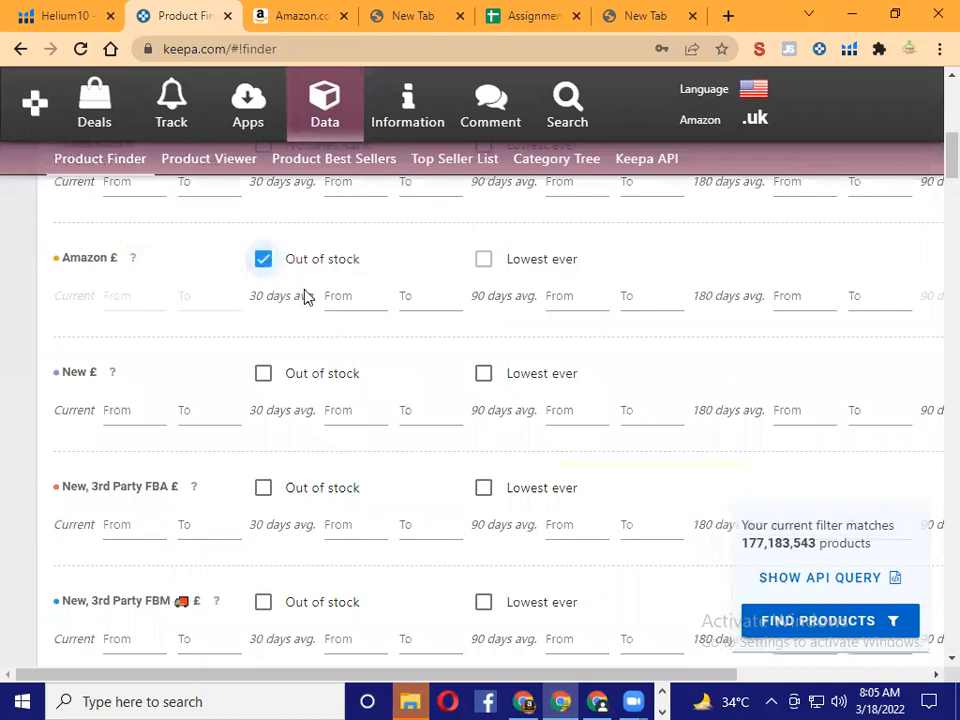
scroll(305, 297, "up", 3)
scroll(388, 448, "down", 2)
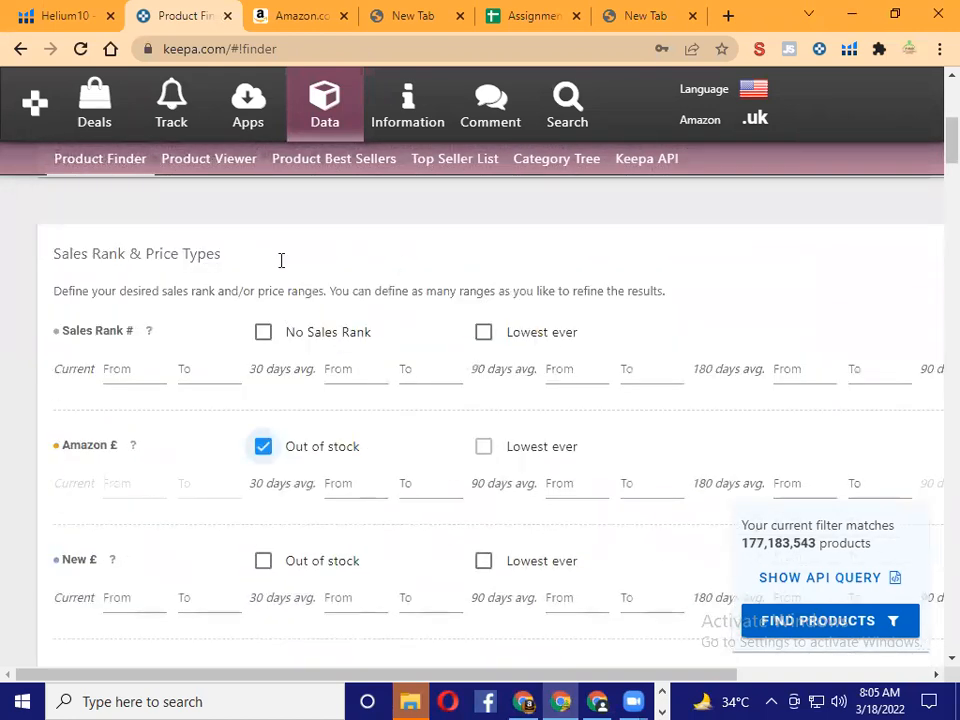
scroll(326, 253, "down", 2)
scroll(305, 308, "down", 1)
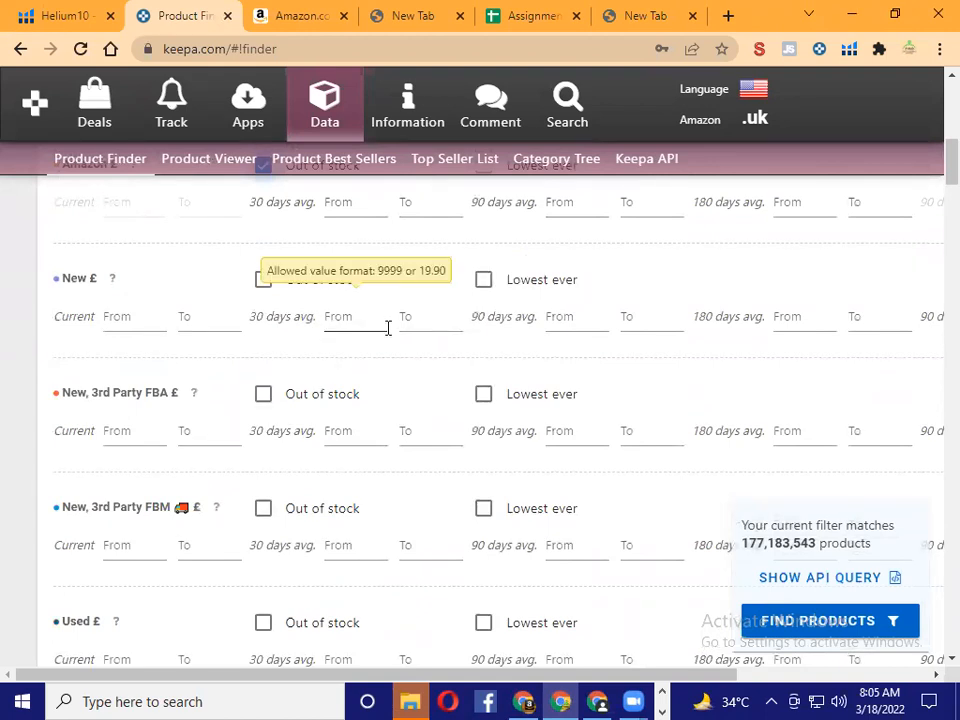
scroll(387, 328, "down", 1)
scroll(586, 391, "down", 1)
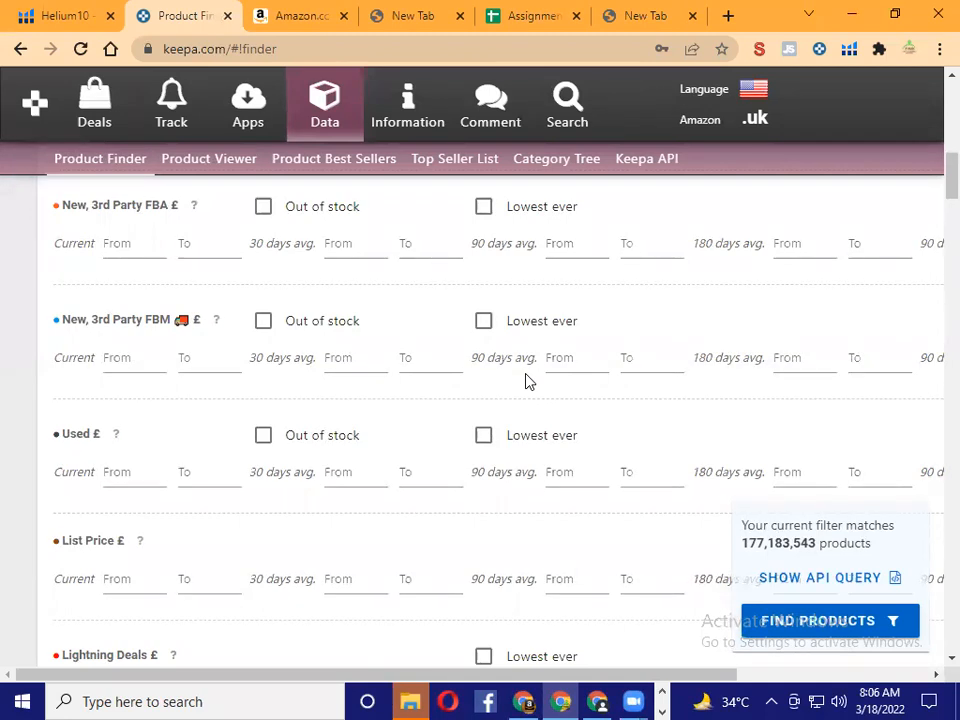
Step: Point out the number of products matching the current filter
mouse_move(743, 546)
left_mouse_down()
mouse_move(874, 553)
mouse_move(744, 525)
left_mouse_up()
left_click(855, 542)
left_click_drag(880, 549, 816, 545)
left_click(885, 546)
left_click(808, 540)
Step: Examine the List Price, Lightning Deals, Warehouse Deals and Buy Box filters, and highlight the matching product count again
scroll(476, 302, "down", 1)
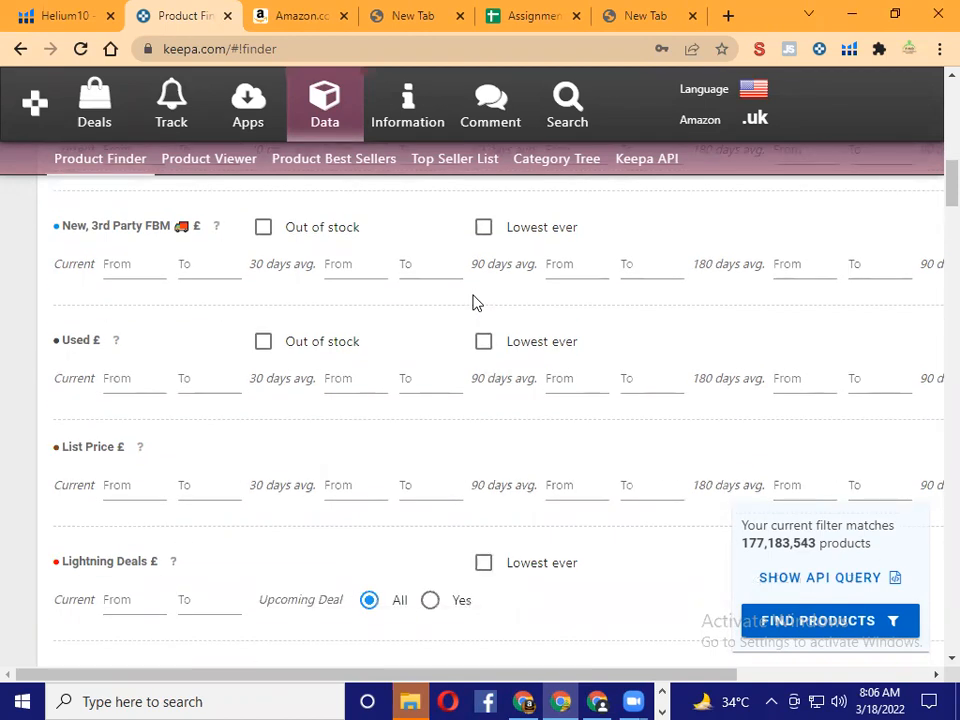
scroll(476, 302, "down", 2)
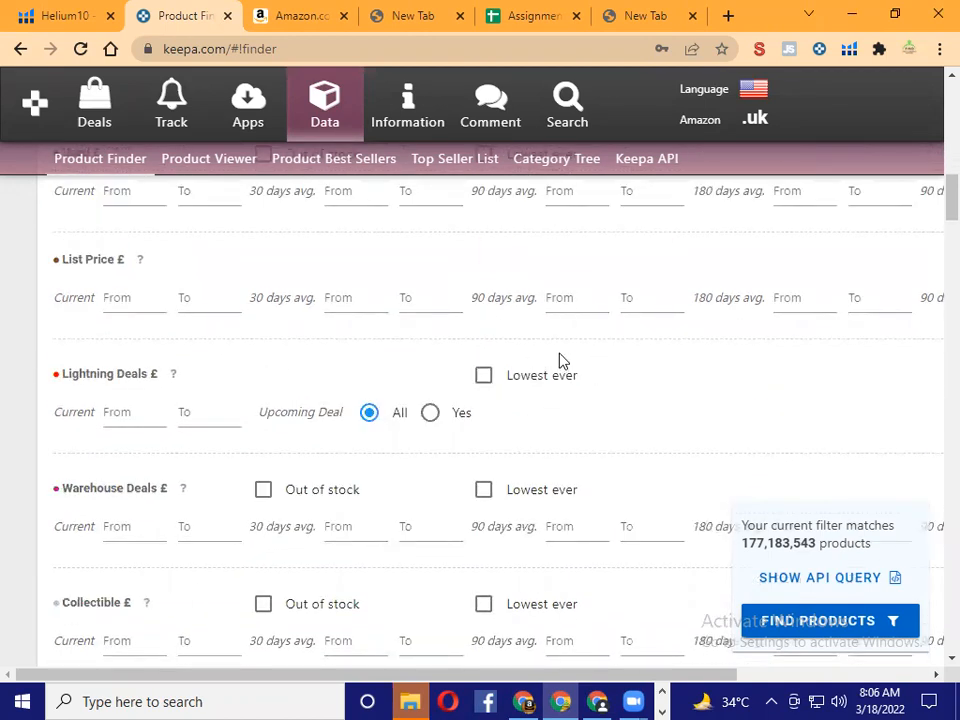
scroll(560, 361, "down", 1)
scroll(560, 361, "down", 3)
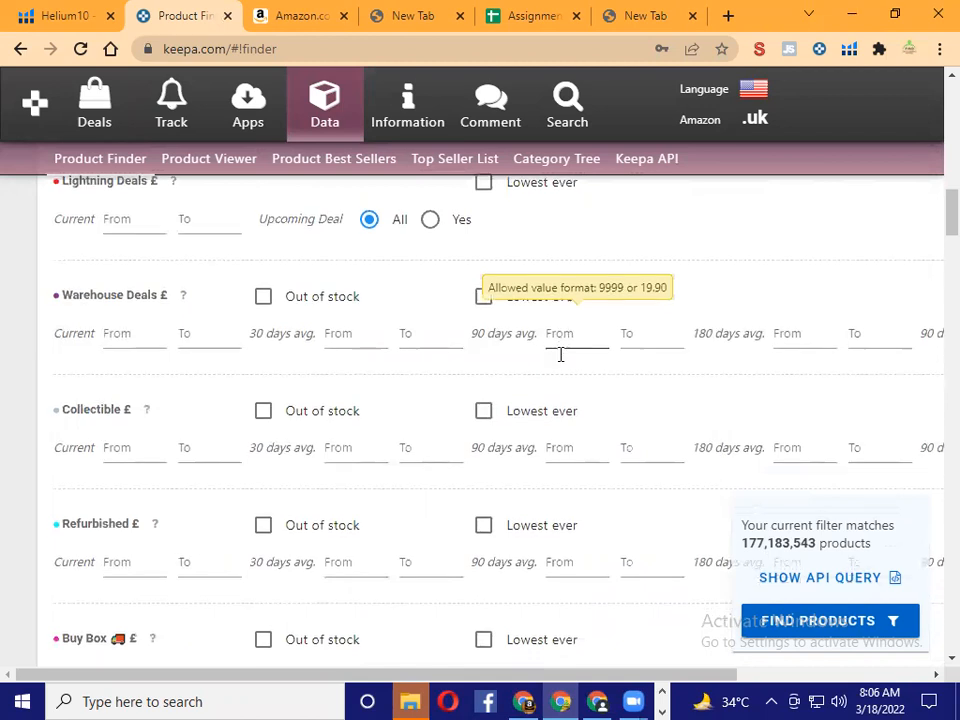
scroll(565, 345, "down", 2)
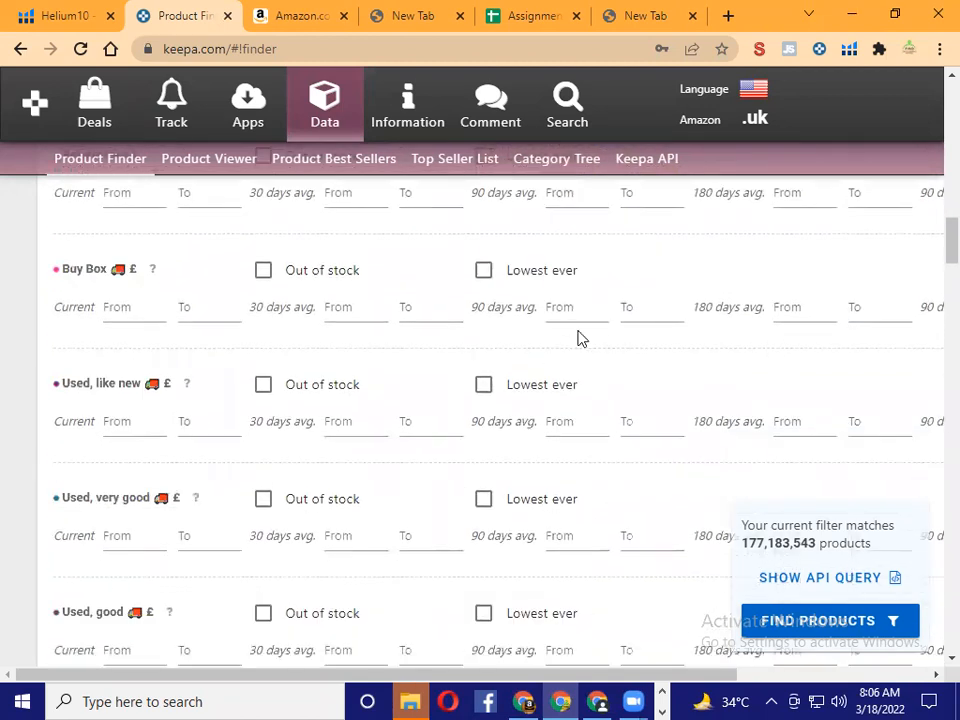
left_click_drag(744, 547, 815, 543)
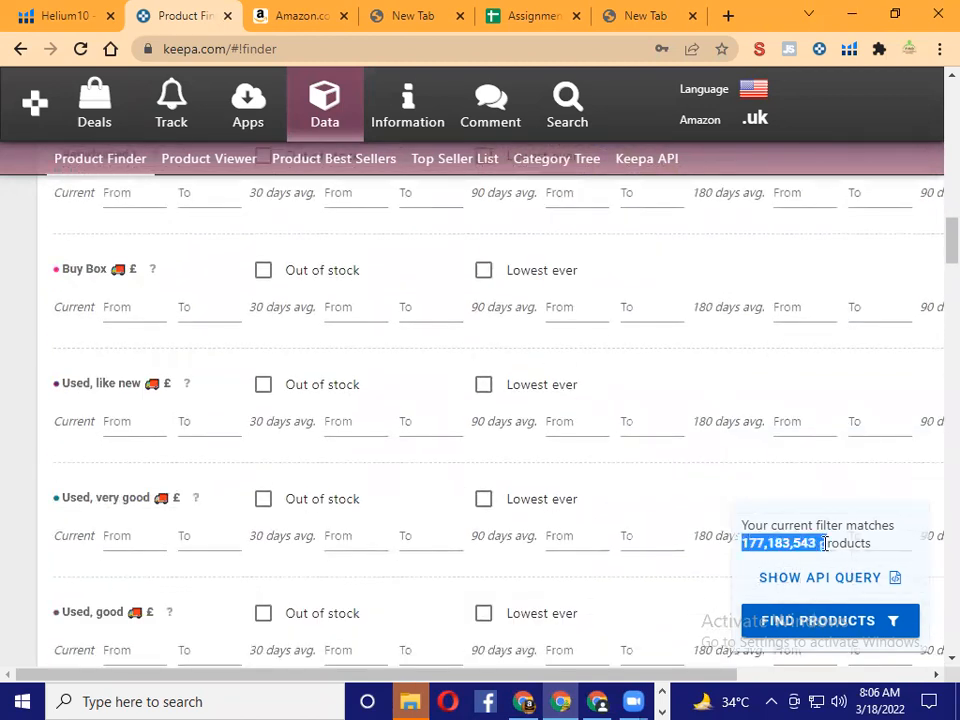
left_click(814, 540)
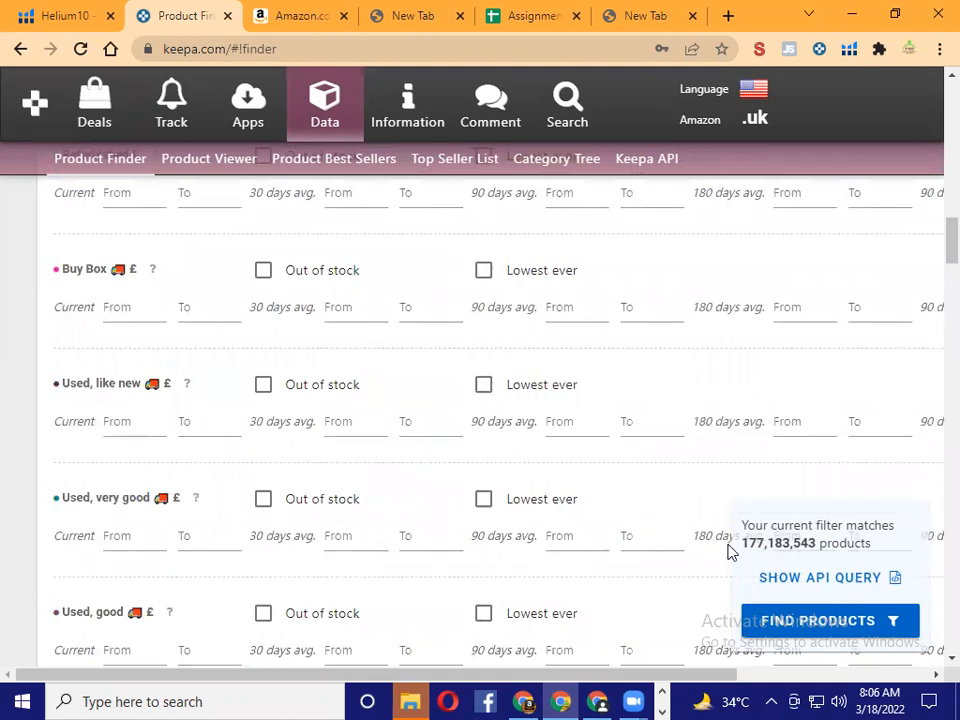
Step: Check the used-condition and eBay price filters, and go back over the price rows from Sales Rank to Lightning Deals
scroll(538, 349, "down", 5)
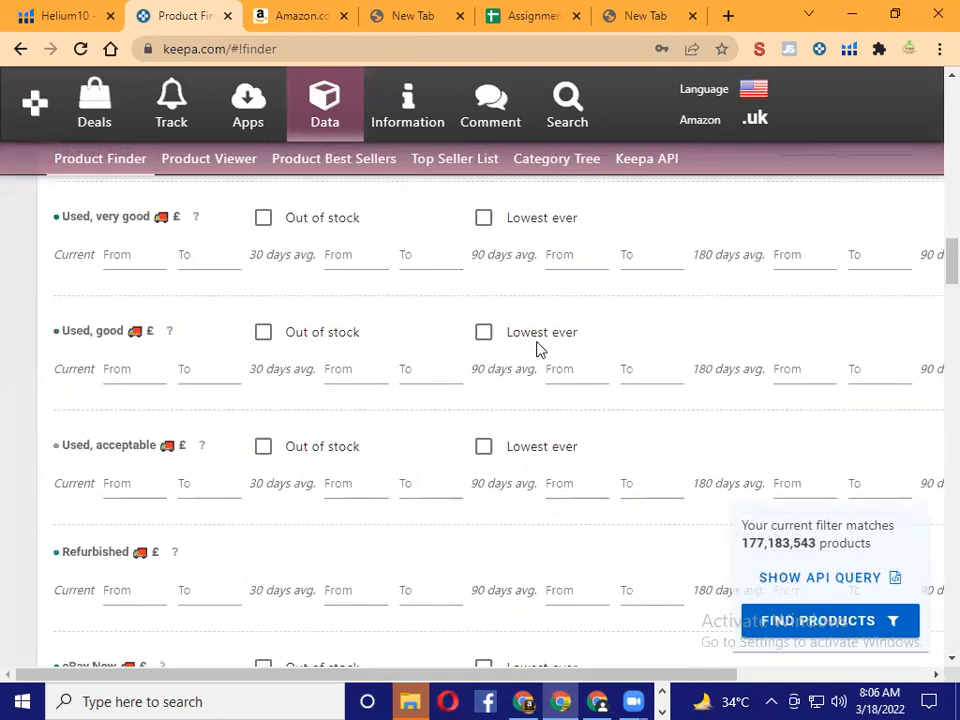
scroll(540, 349, "down", 3)
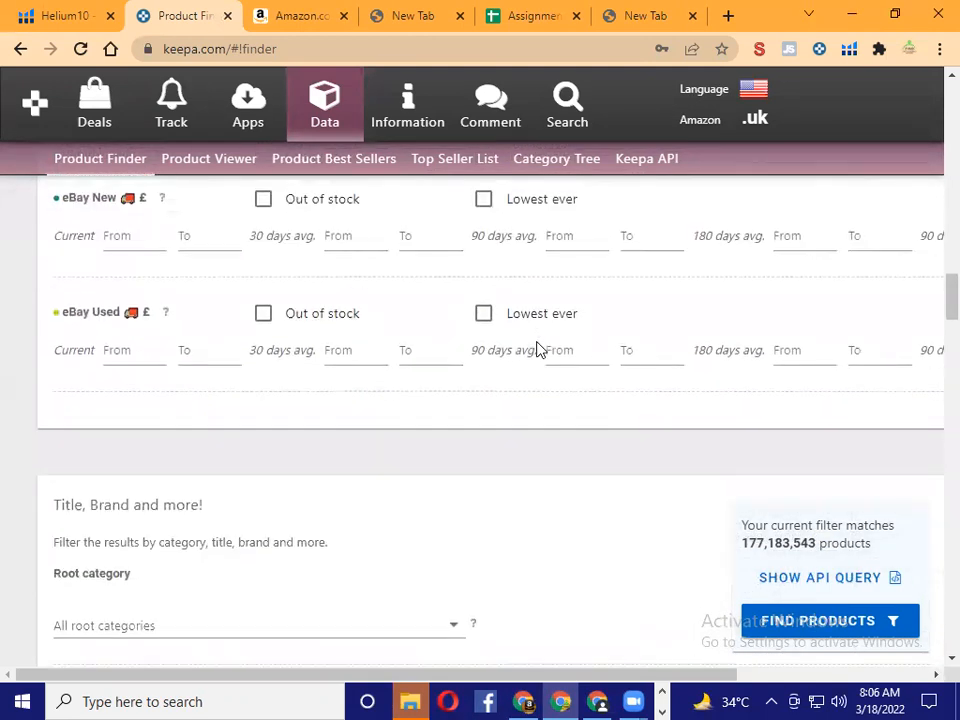
scroll(544, 358, "up", 10)
scroll(540, 358, "up", 12)
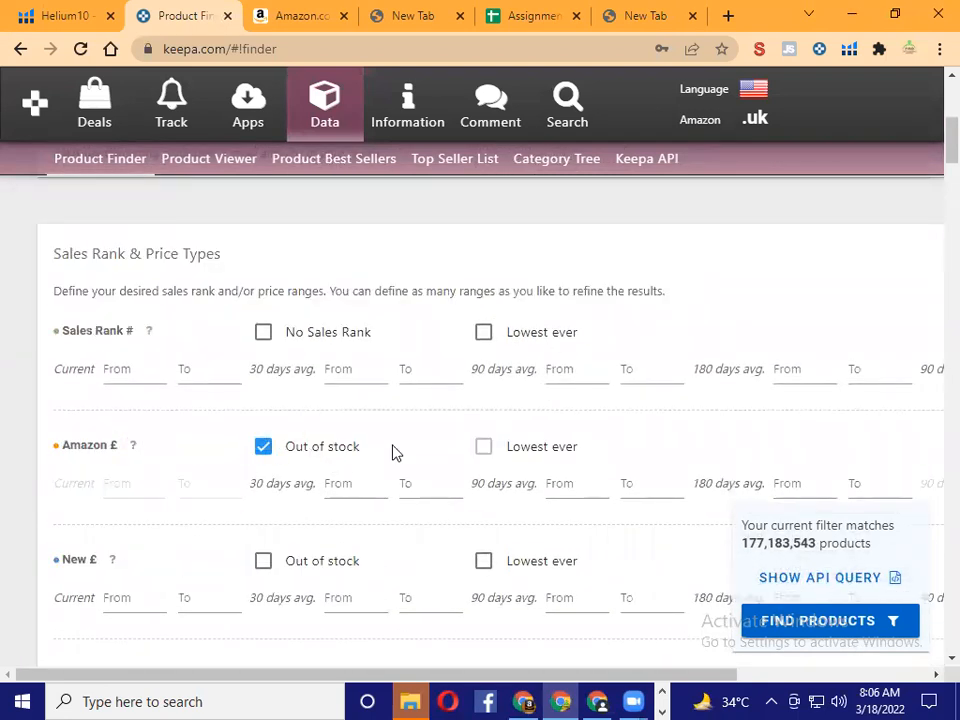
scroll(396, 450, "down", 4)
scroll(397, 449, "down", 3)
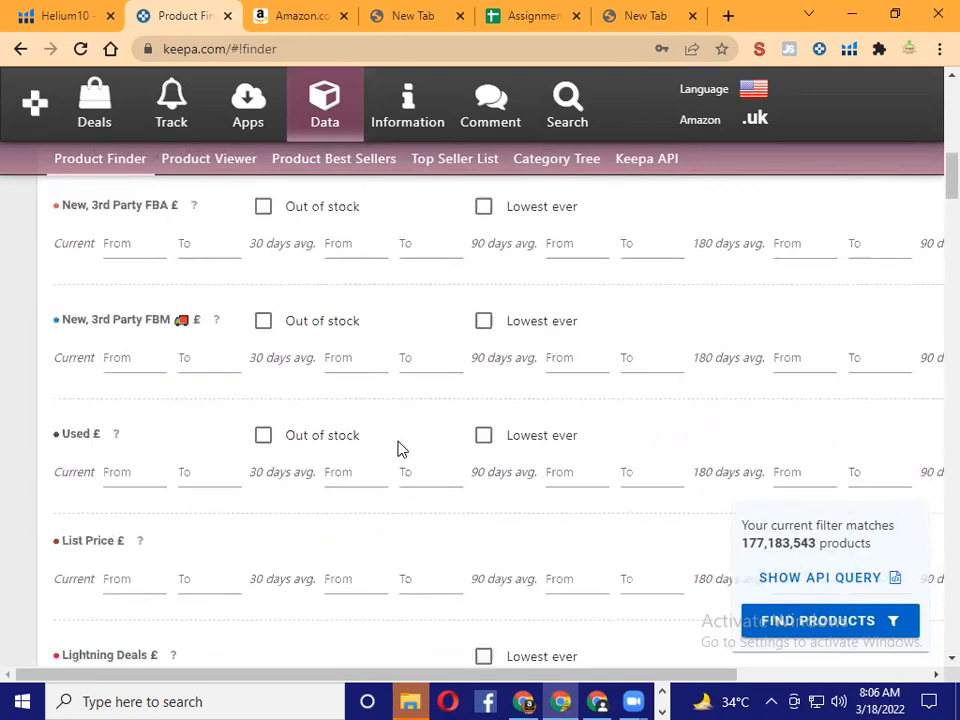
scroll(397, 449, "down", 1)
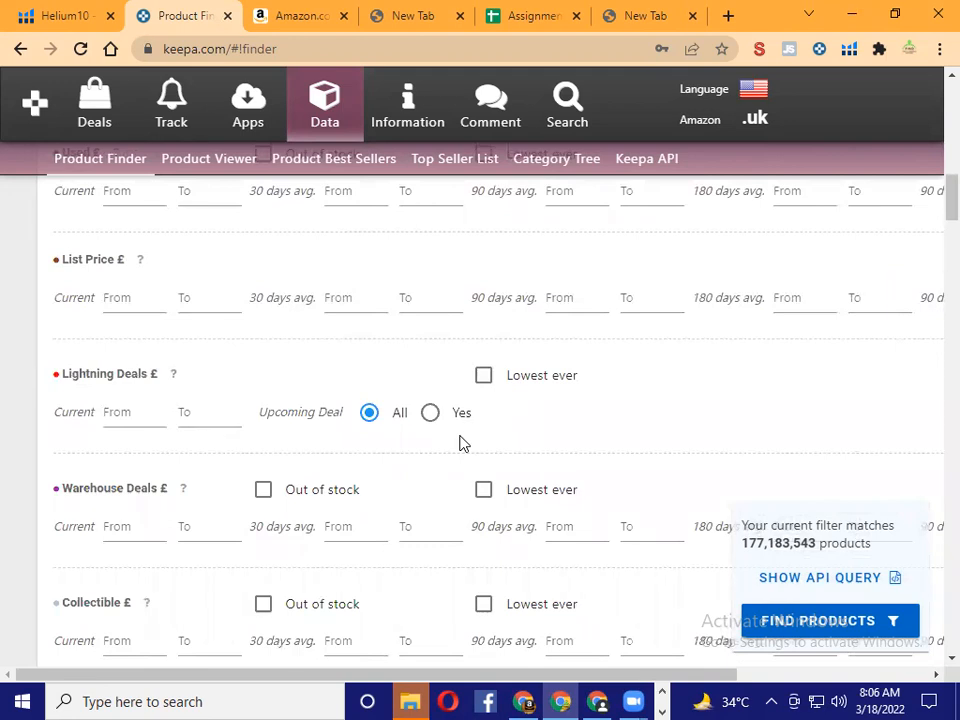
Step: Zoom the page out until the full filter rows fit, and return to the start of the Sales Rank & Price Types section
key("ctrl+minus")
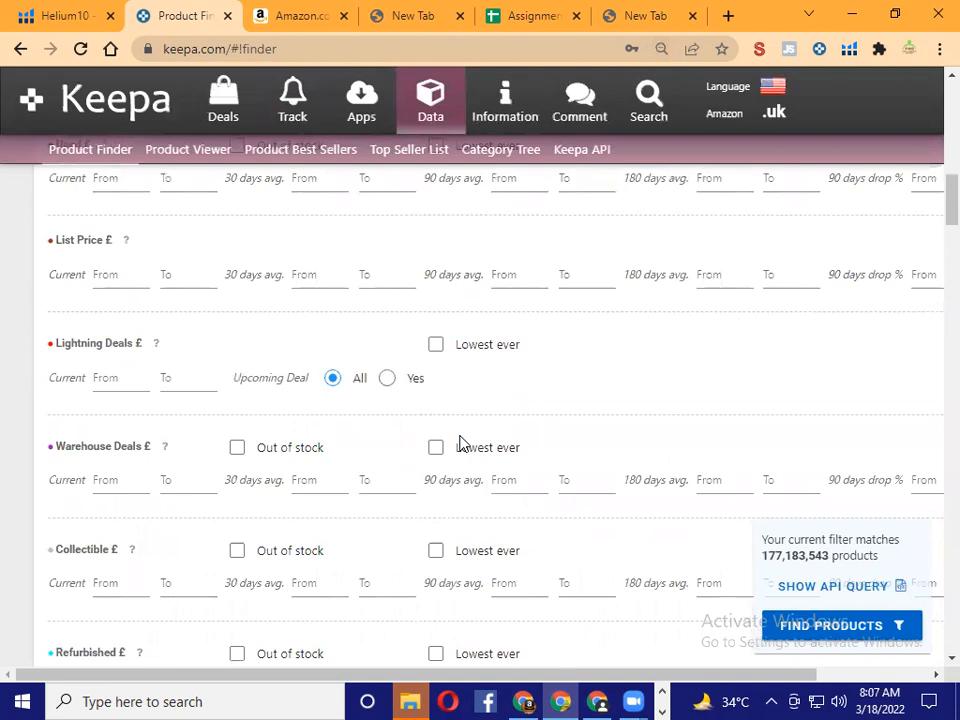
key("ctrl+minus")
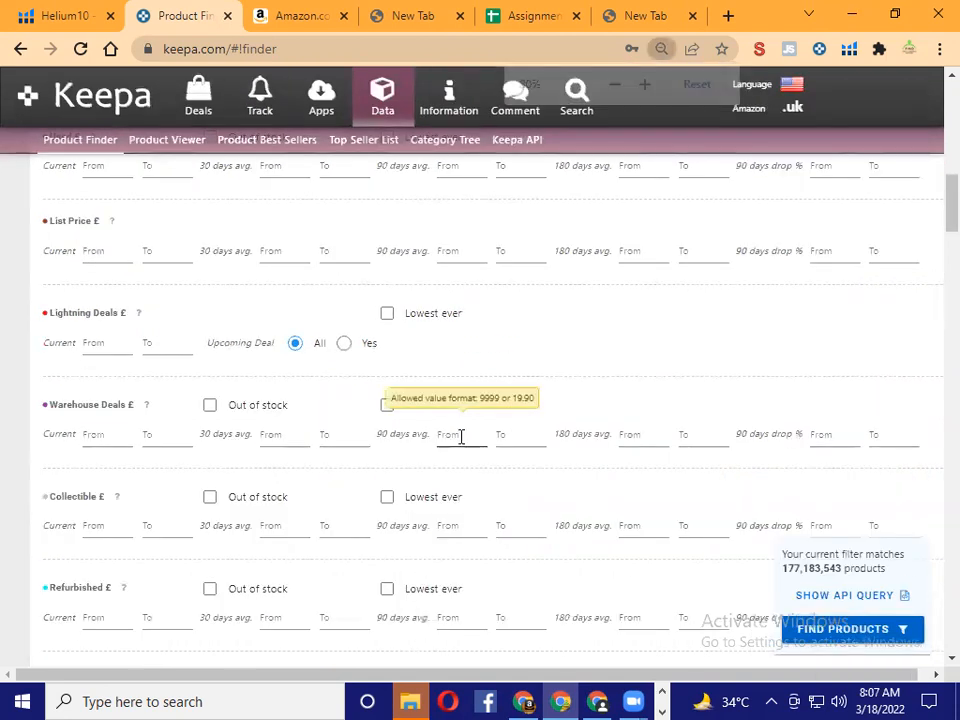
key("ctrl+minus")
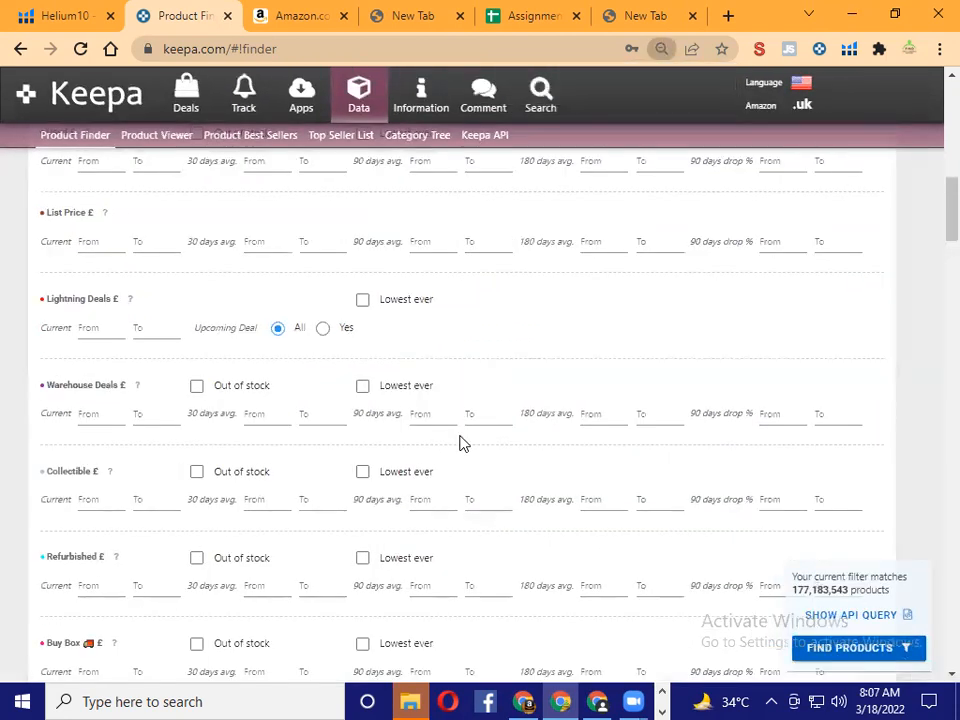
key("ctrl+minus")
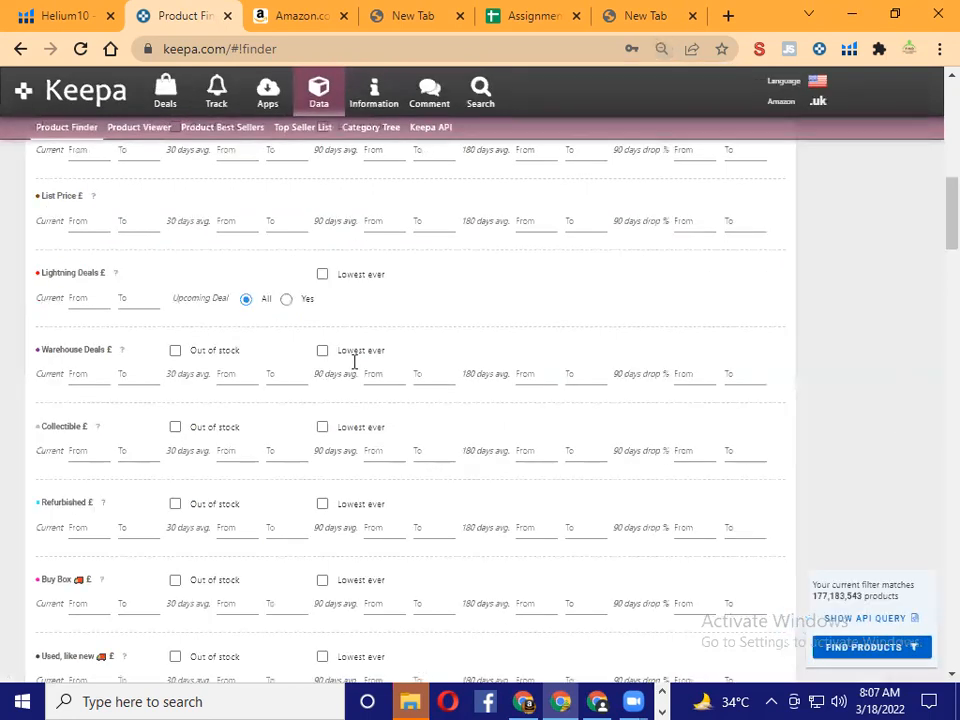
scroll(354, 362, "up", 8)
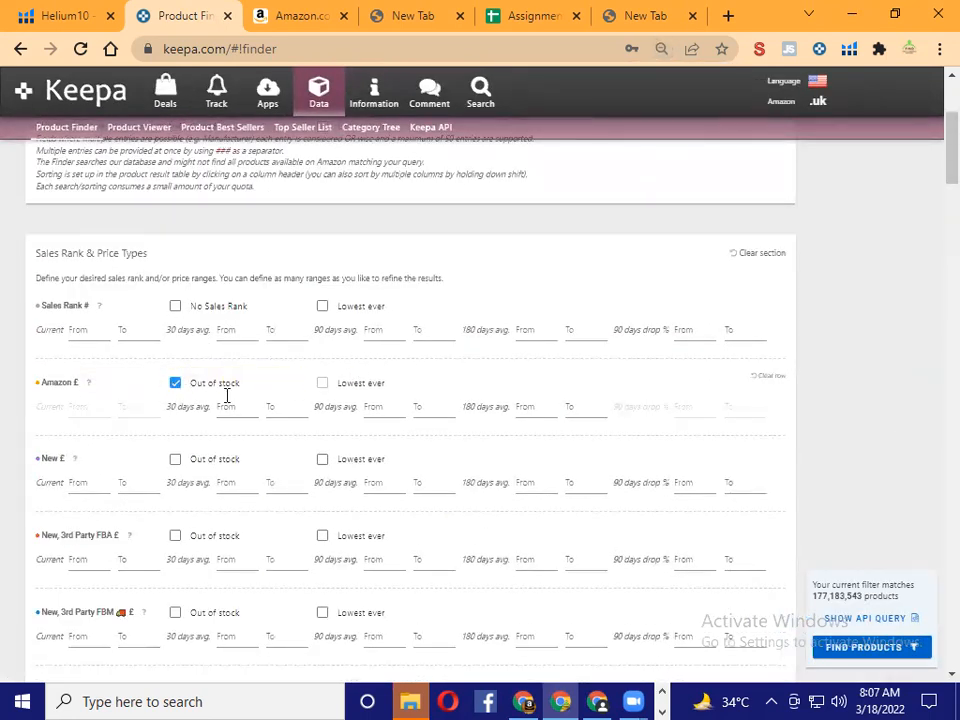
Step: Limit the root category to Home & Garden in the Title, Brand and more section
scroll(315, 368, "down", 4)
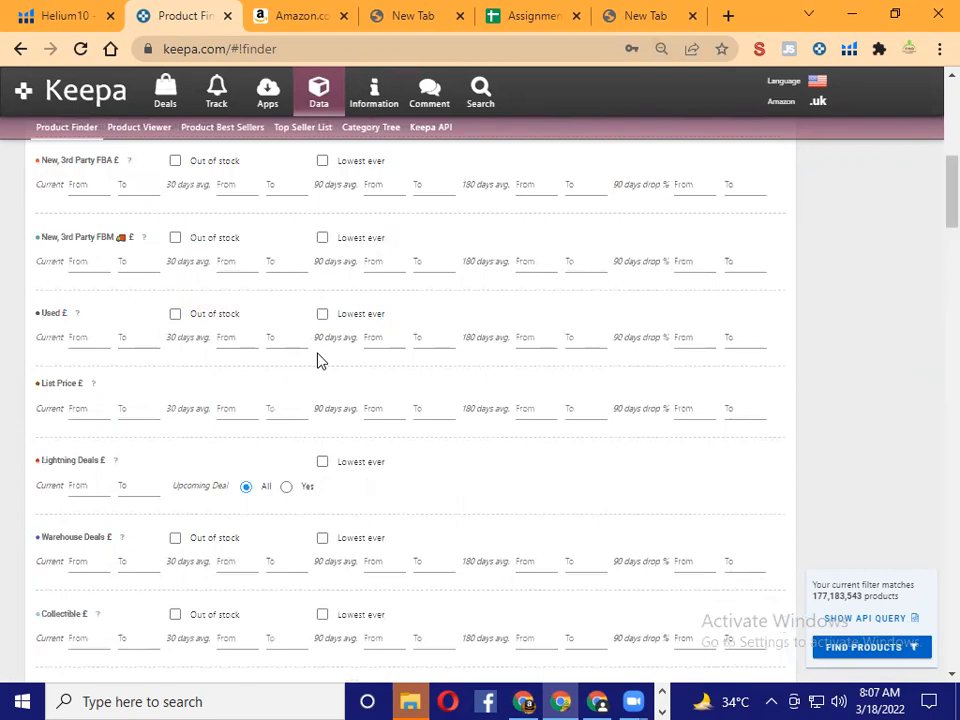
scroll(318, 360, "down", 6)
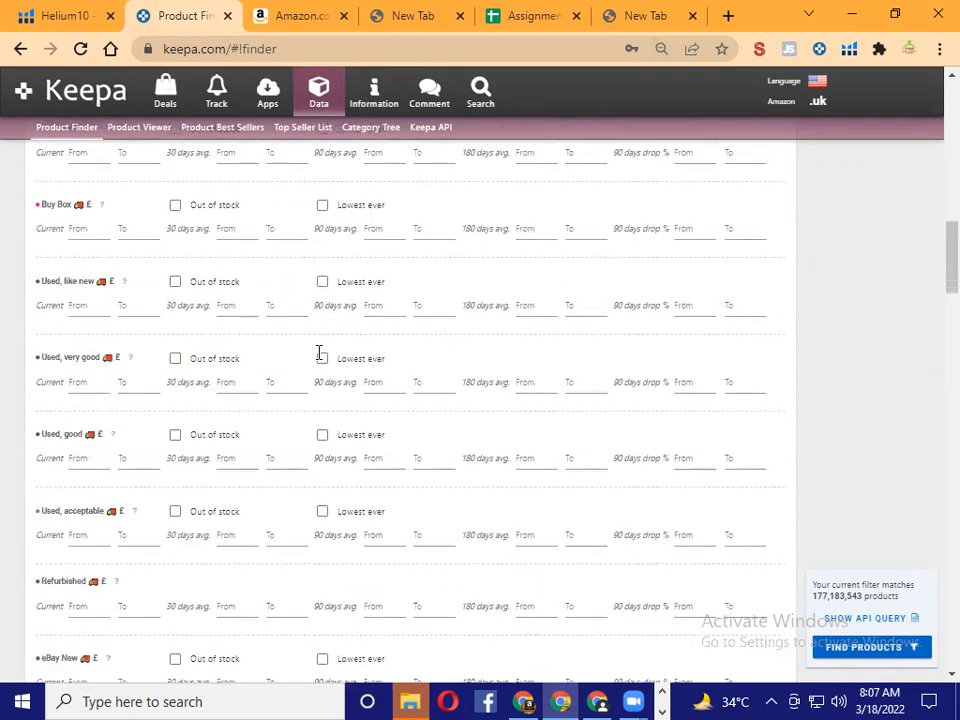
scroll(318, 360, "down", 5)
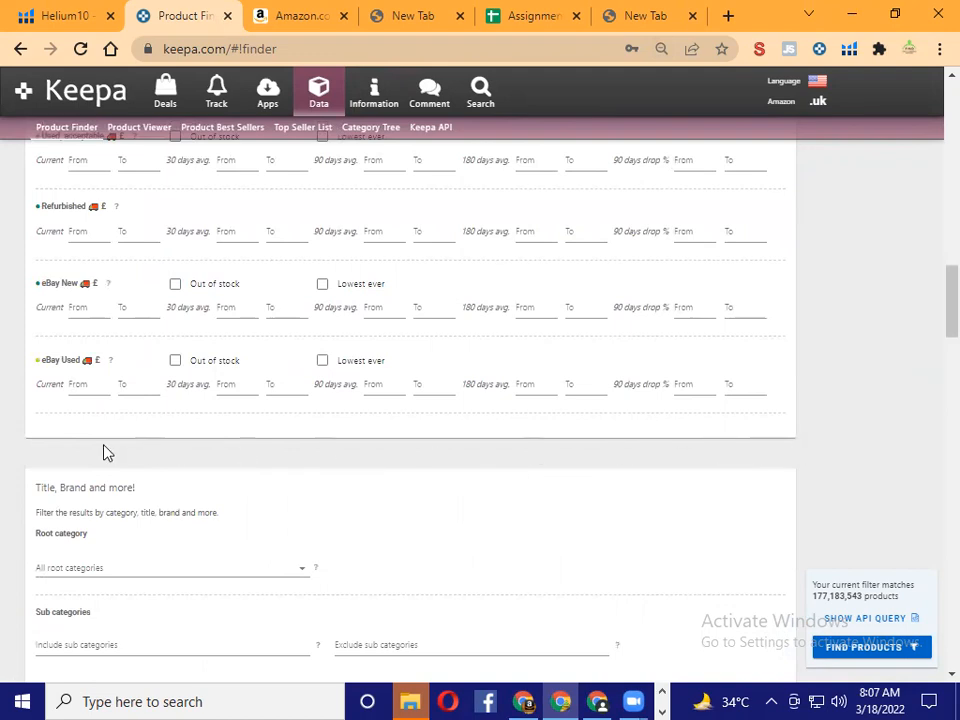
scroll(368, 456, "up", 10)
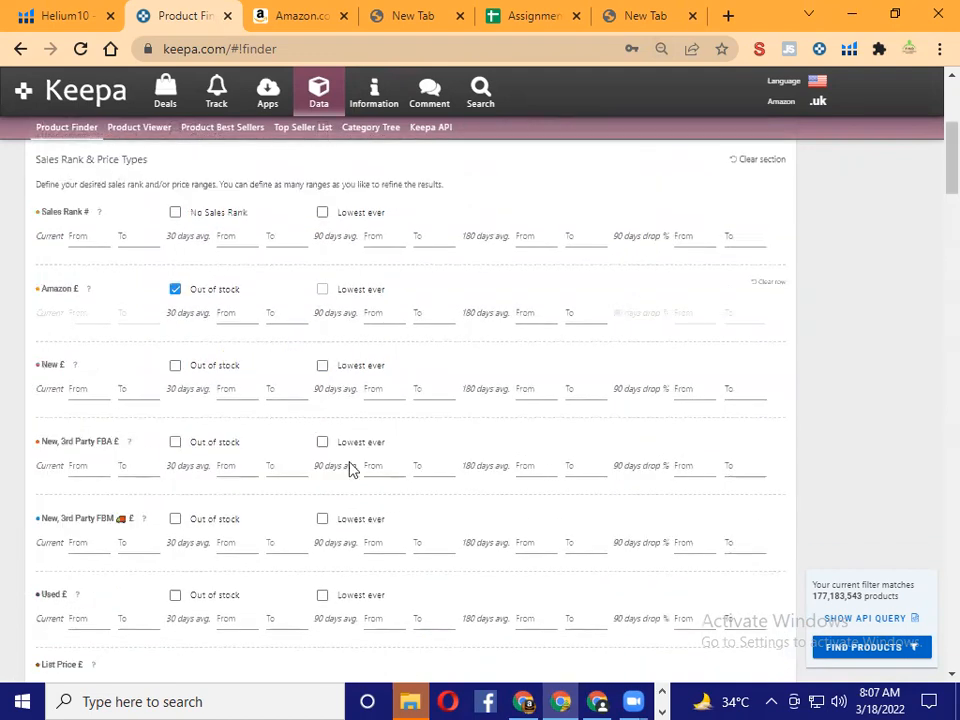
scroll(350, 470, "down", 10)
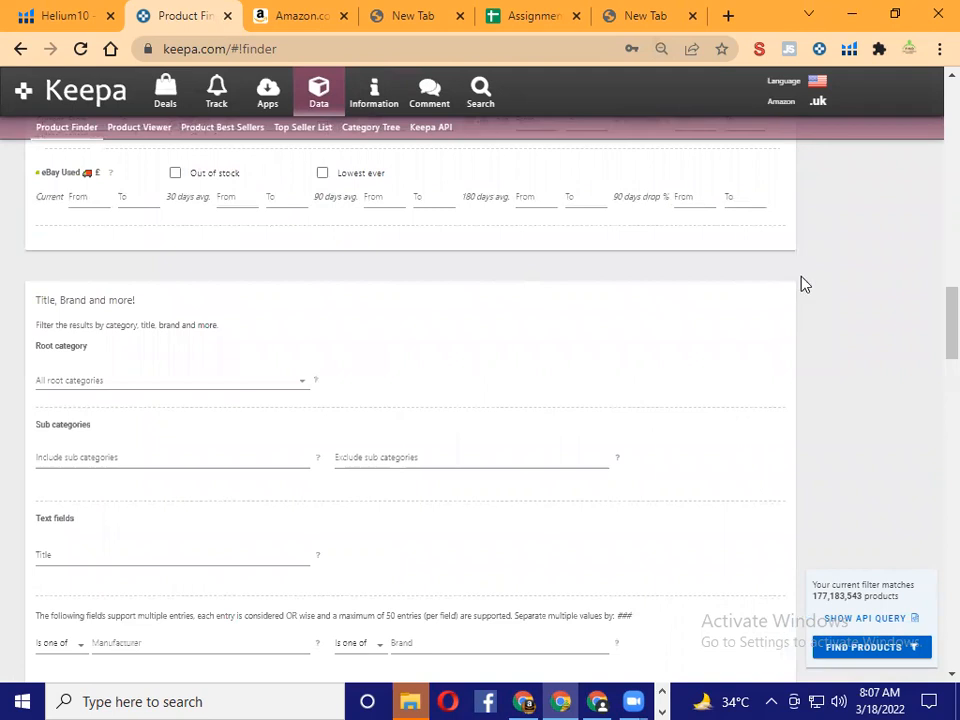
scroll(809, 341, "down", 2)
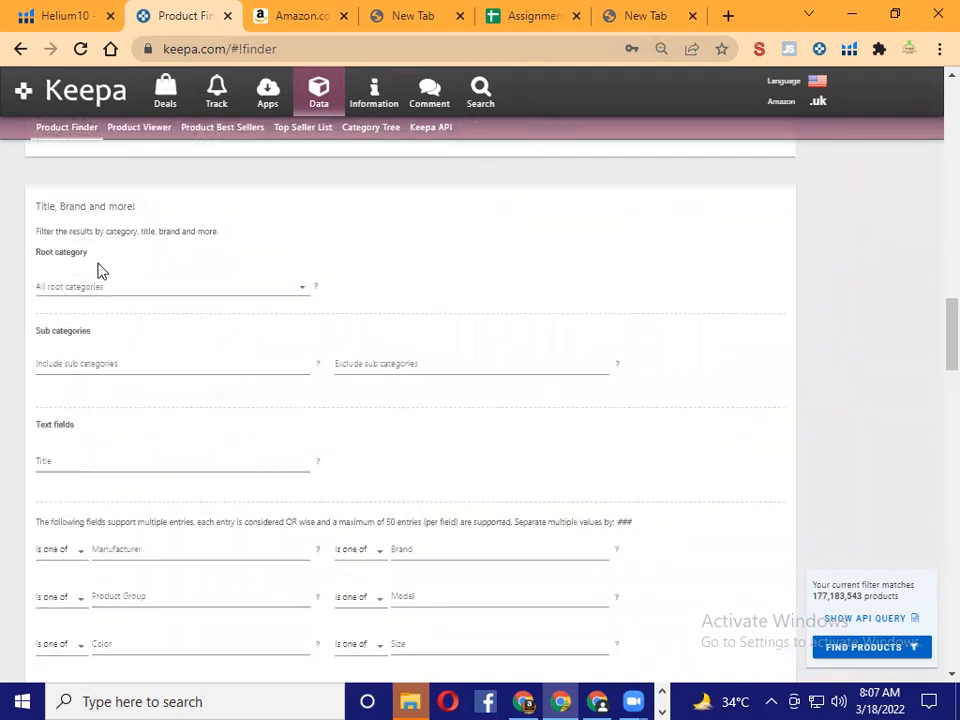
left_click(128, 297)
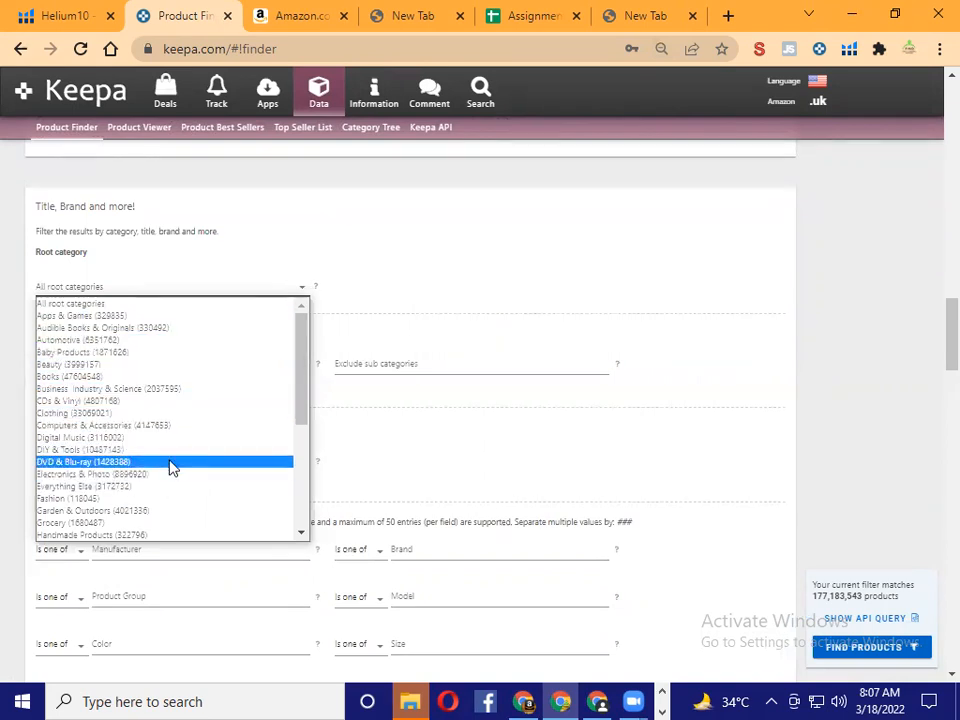
scroll(174, 485, "down", 5)
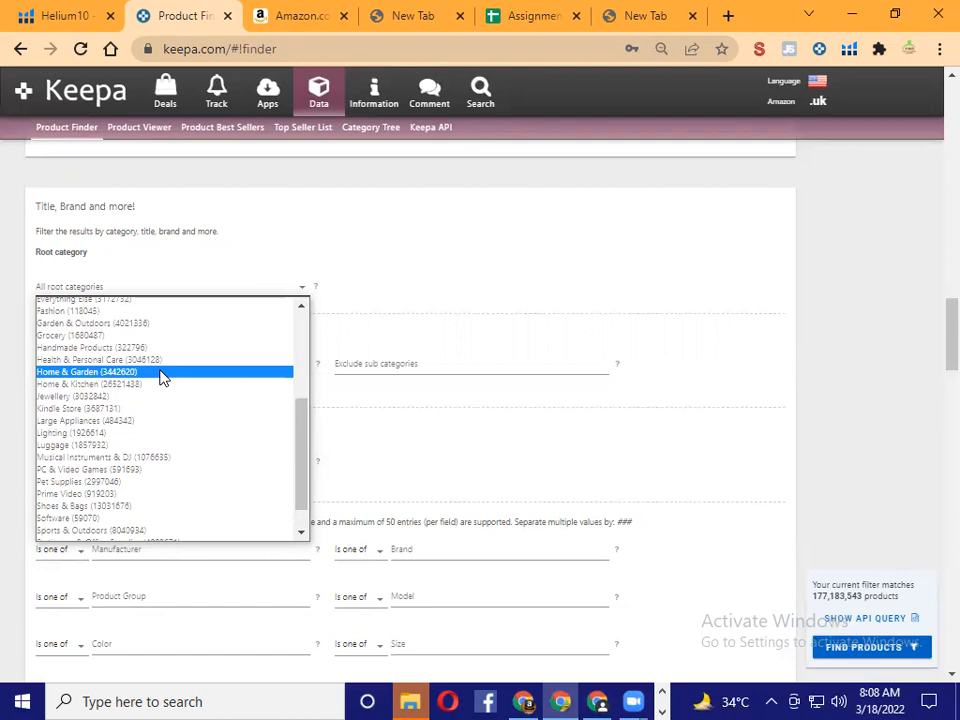
left_click(163, 377)
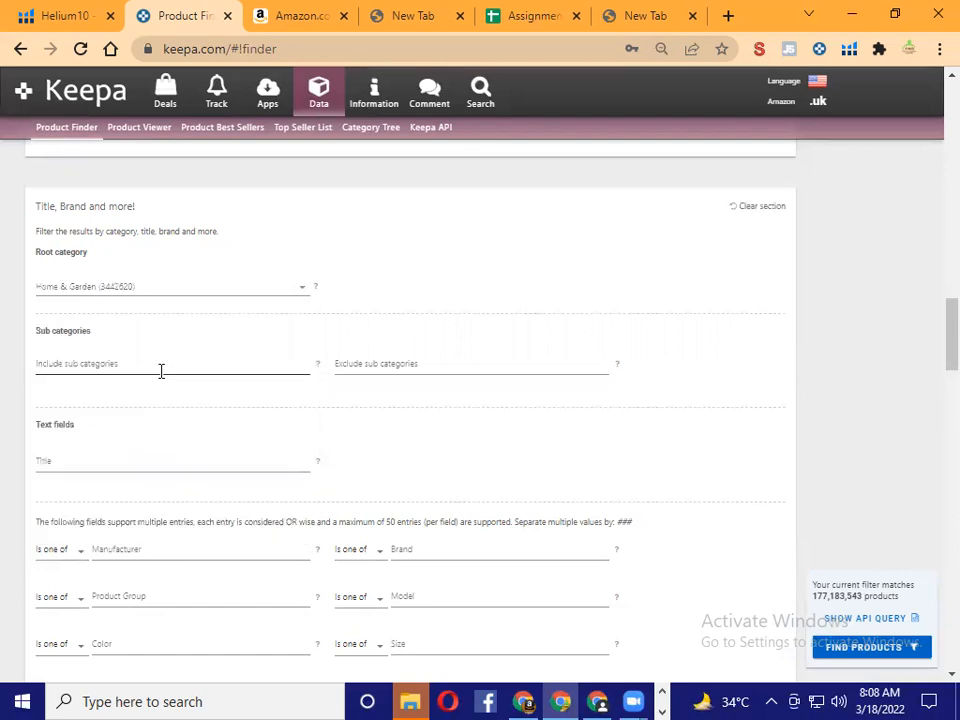
Step: Look through the full list of root categories, leaving the Home & Garden selection in place
left_click(94, 292)
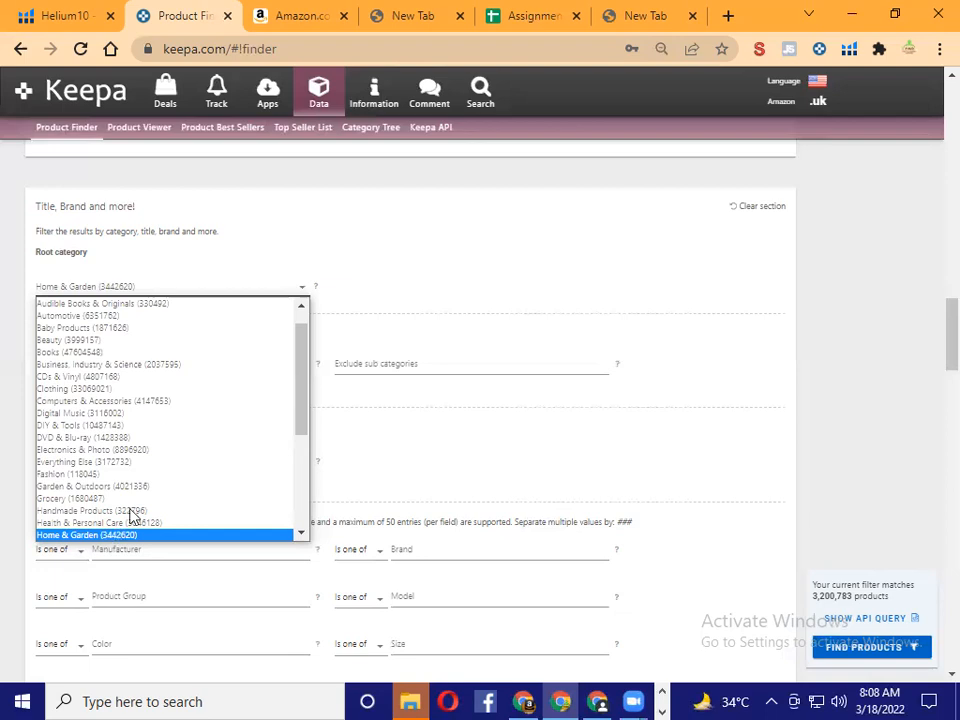
scroll(154, 390, "up", 1)
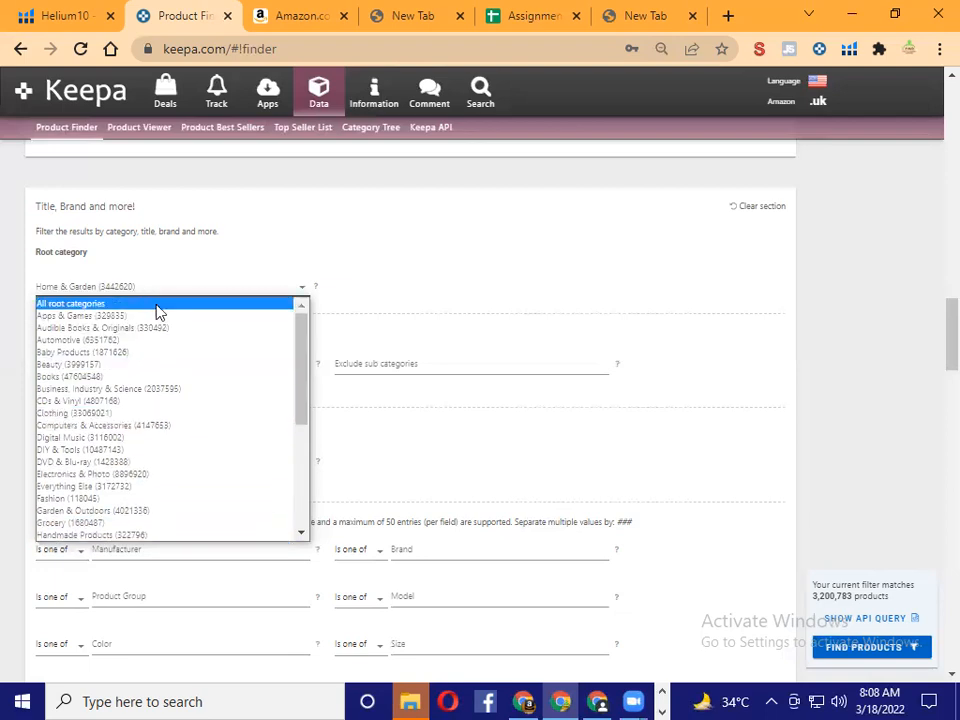
scroll(158, 405, "down", 7)
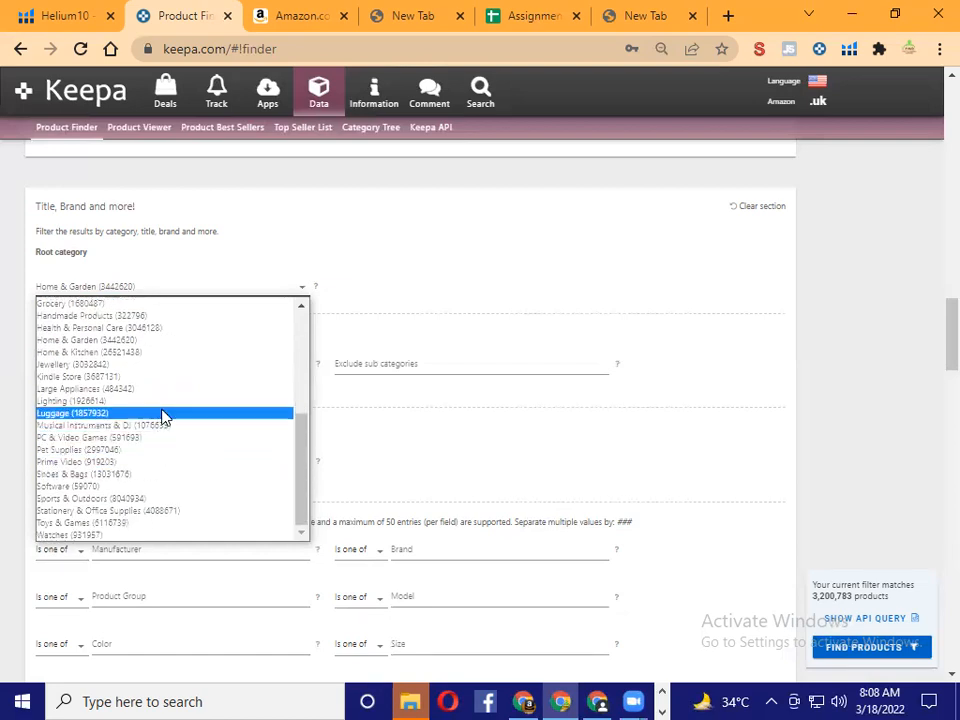
left_click(390, 247)
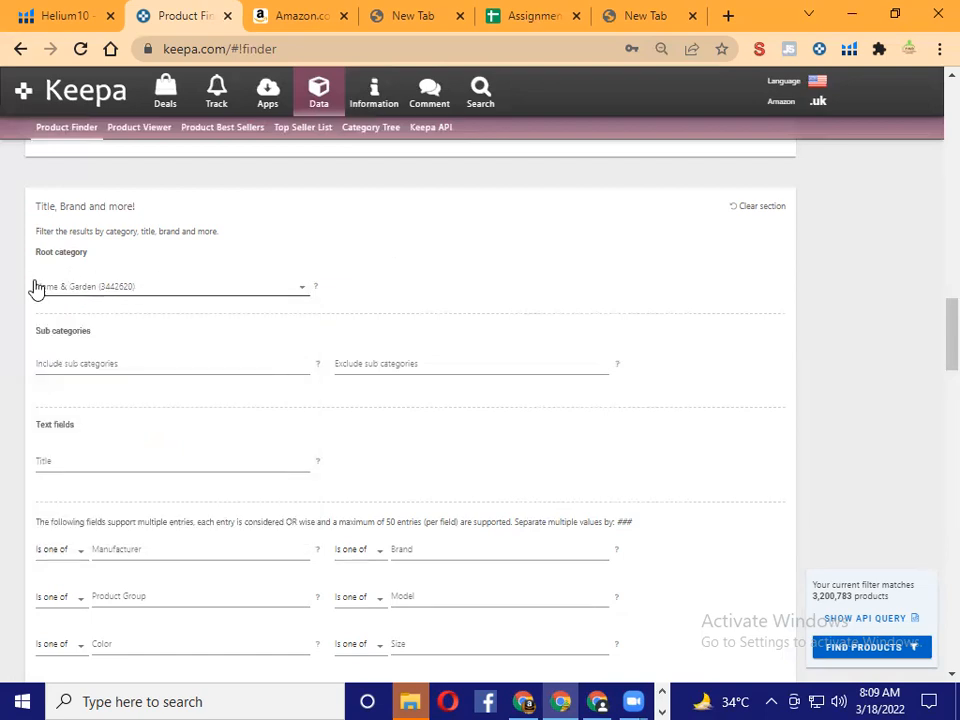
left_click(157, 292)
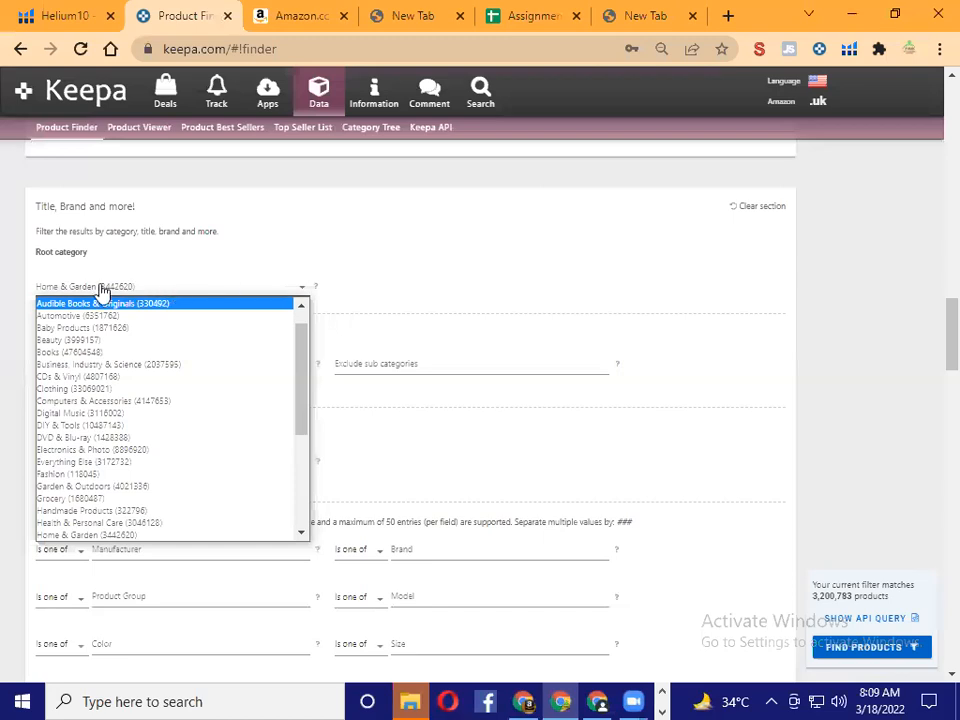
left_click(451, 289)
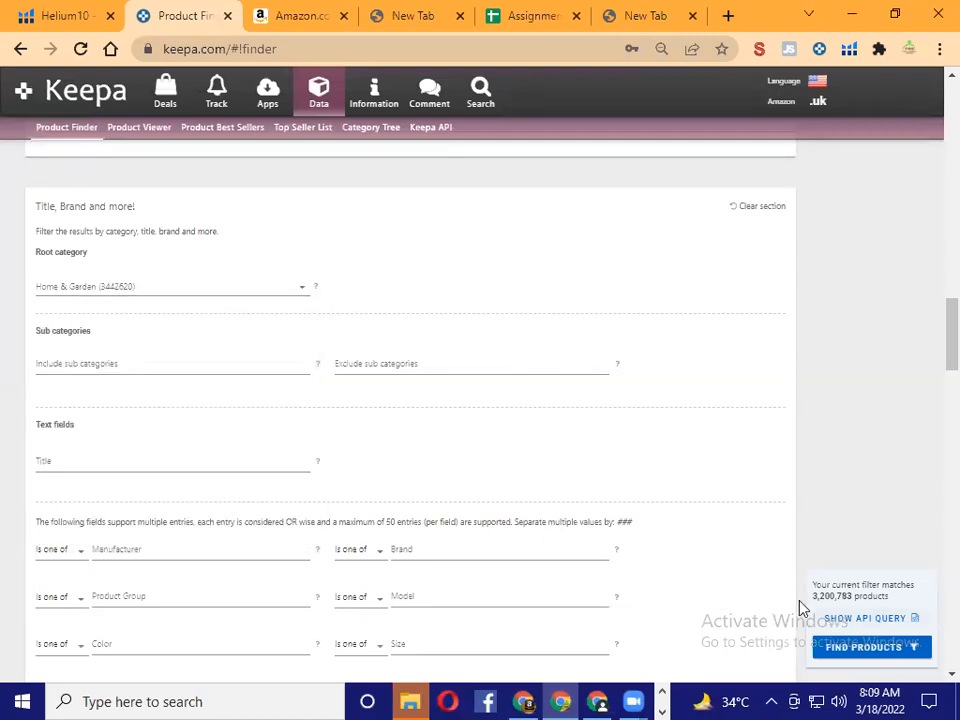
Step: Point out how many products match the filter with the Home & Garden category applied
left_click_drag(810, 598, 632, 268)
left_click(907, 602)
left_click(703, 283)
Step: Restrict the Buy Box Seller filter to 3rd Party in the Refine your search section
scroll(289, 315, "down", 1)
scroll(435, 381, "down", 1)
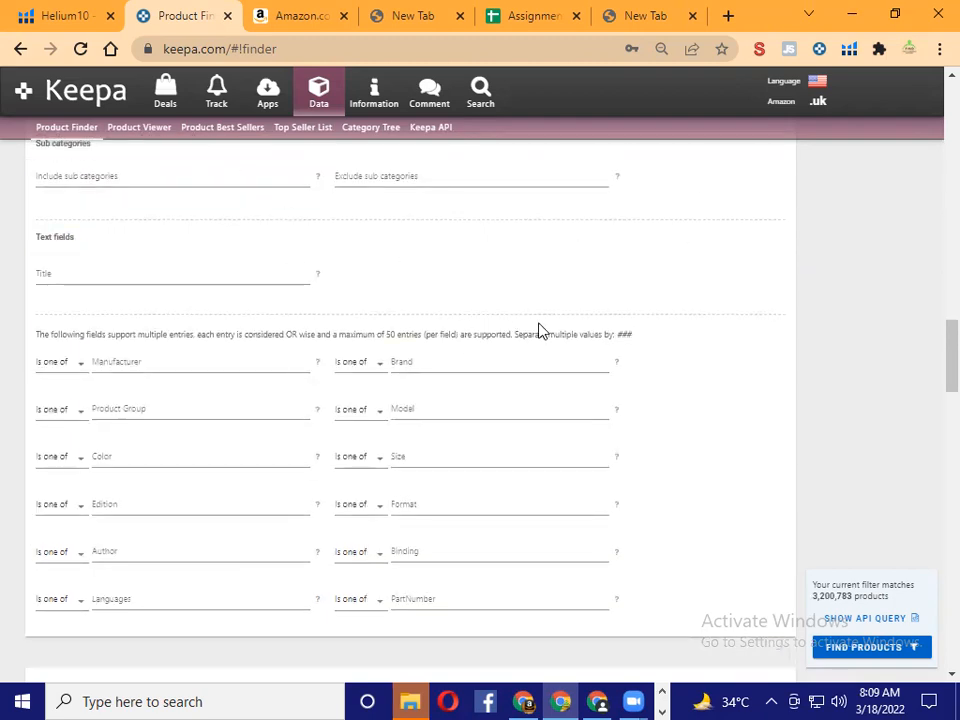
scroll(546, 332, "down", 1)
scroll(651, 478, "up", 5)
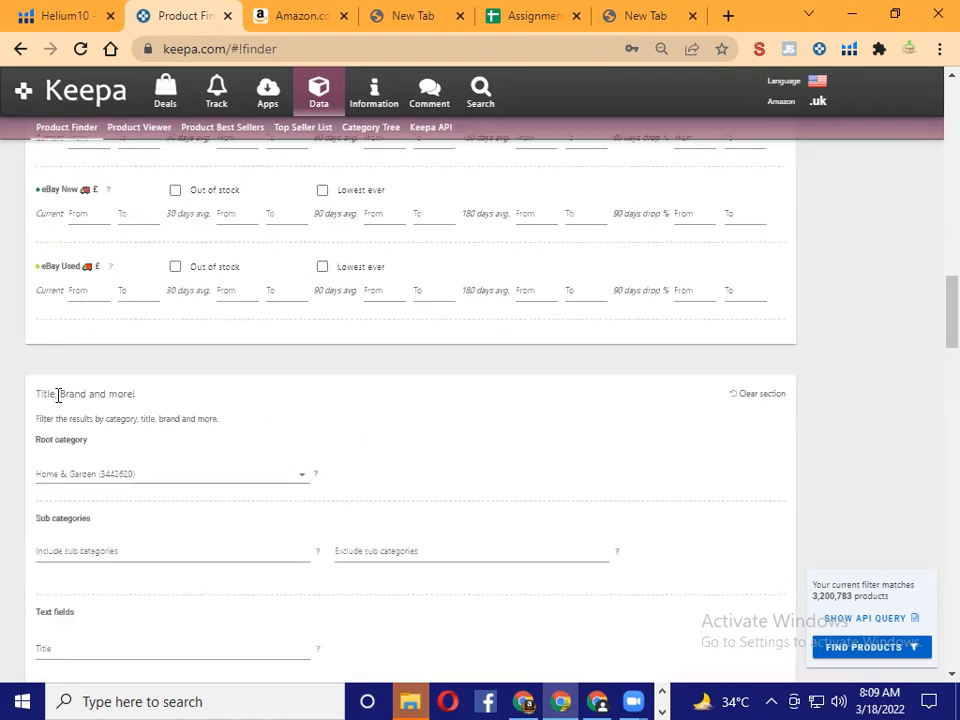
scroll(62, 380, "down", 2)
scroll(126, 197, "down", 1)
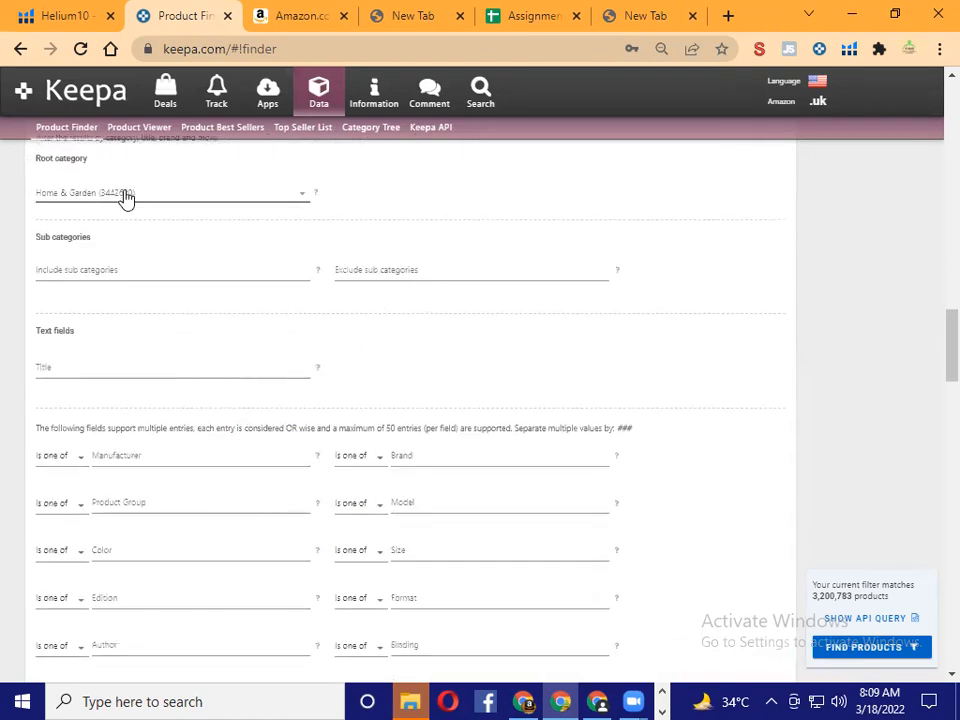
scroll(677, 407, "down", 5)
scroll(677, 407, "down", 1)
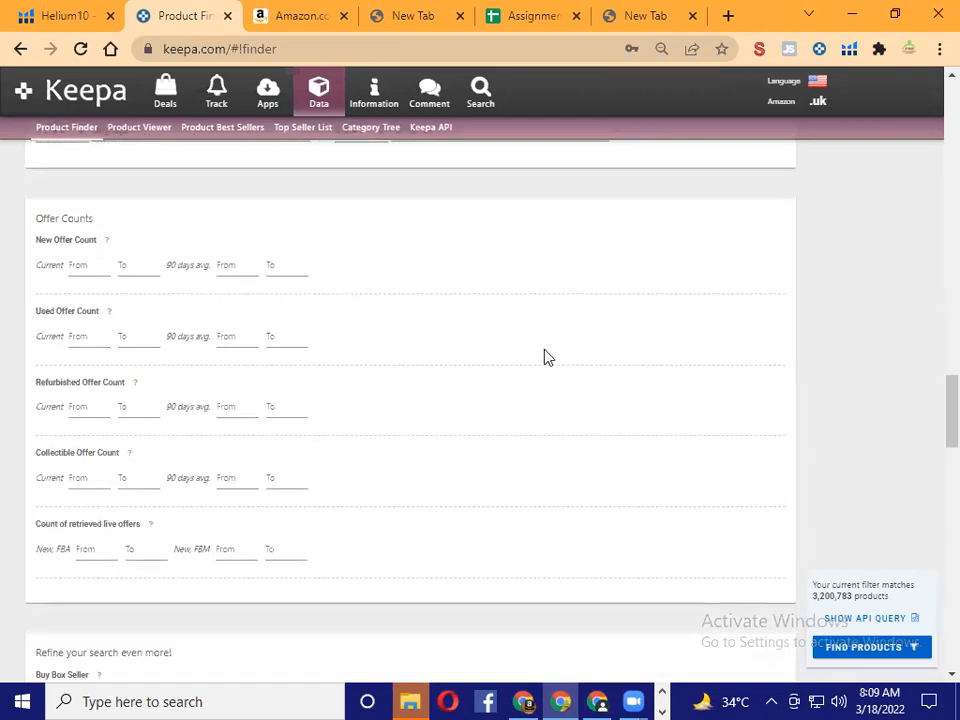
scroll(545, 357, "down", 1)
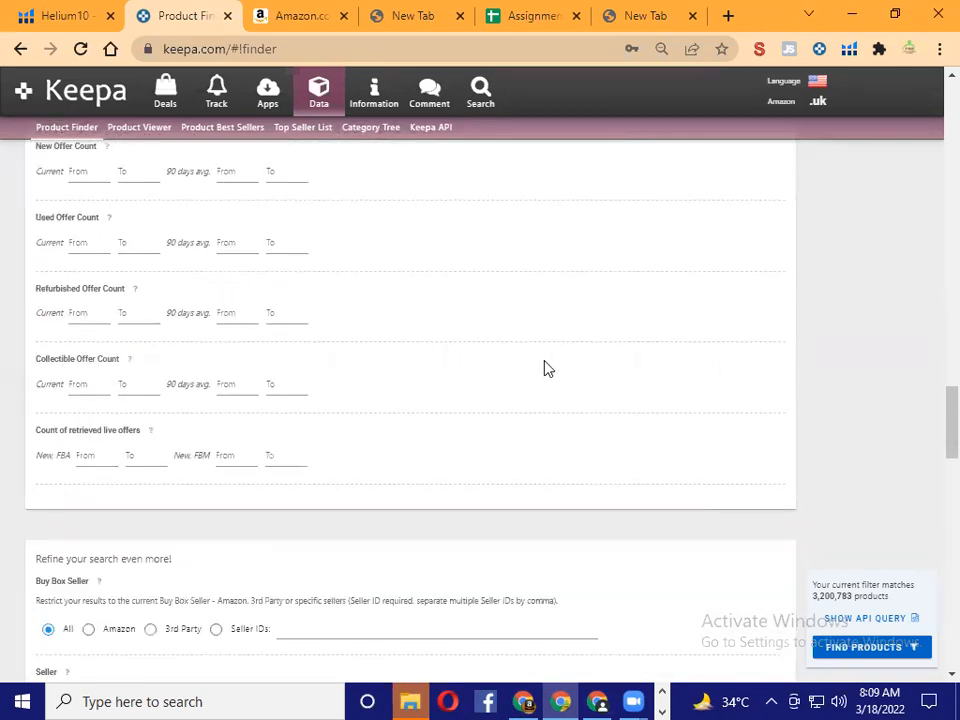
scroll(545, 368, "down", 4)
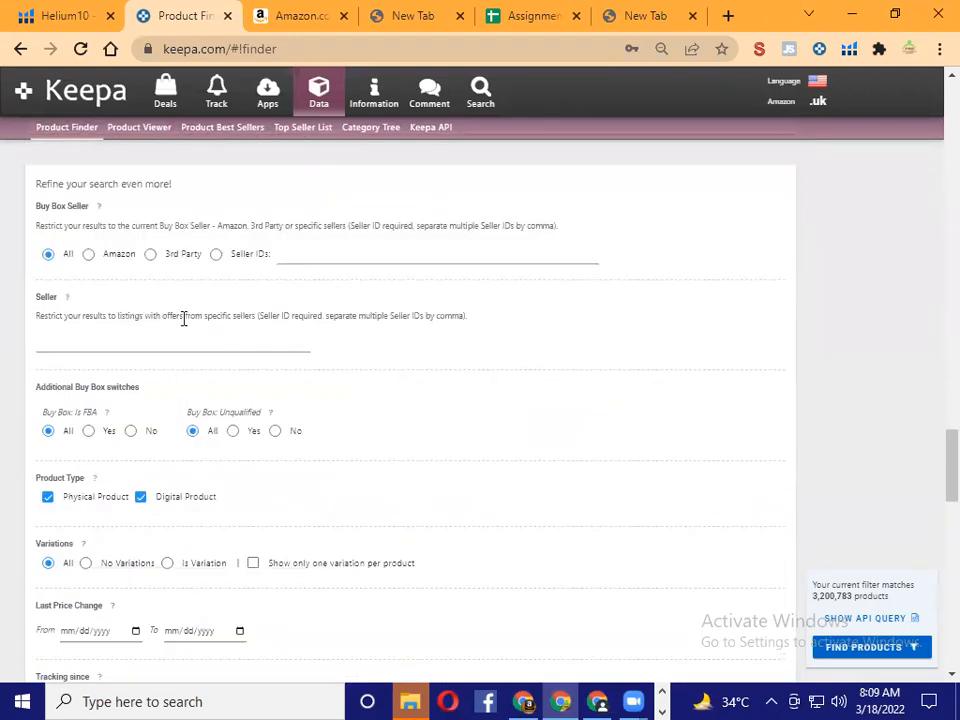
left_click(150, 256)
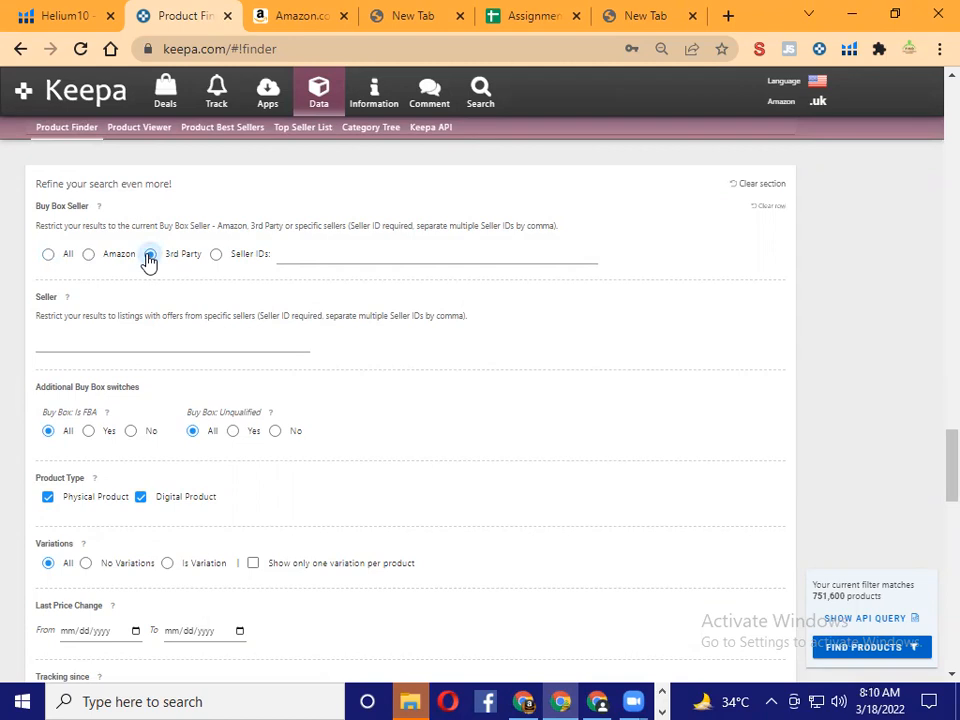
Step: Review the Additional Buy Box switches, the Offer Counts and the earlier filter sections, and return to the Buy Box Seller setting
scroll(160, 275, "down", 3)
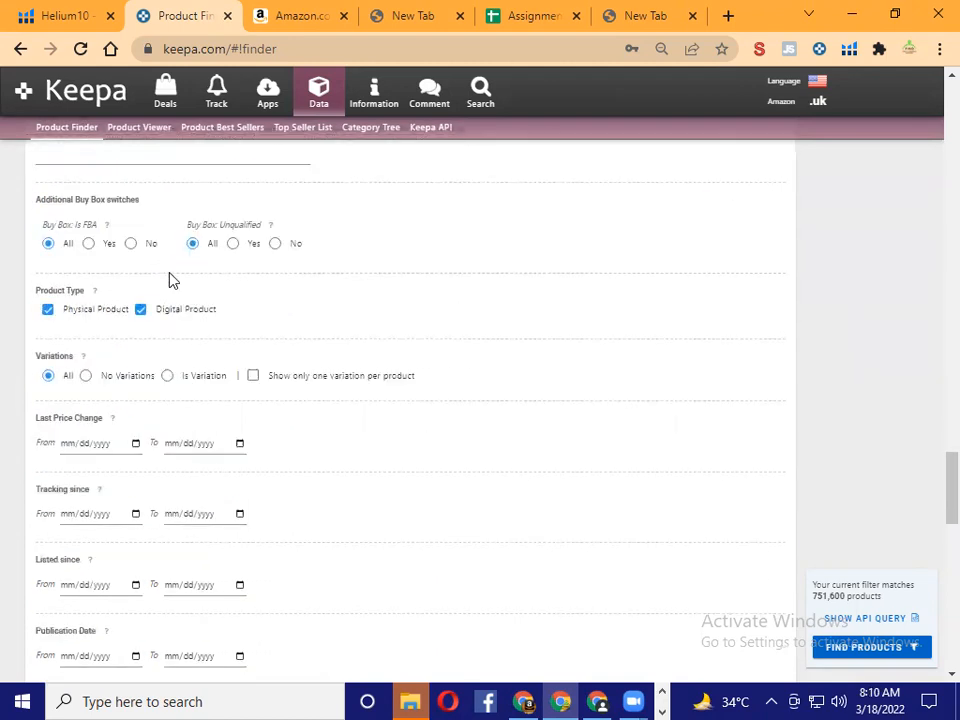
scroll(276, 290, "up", 3)
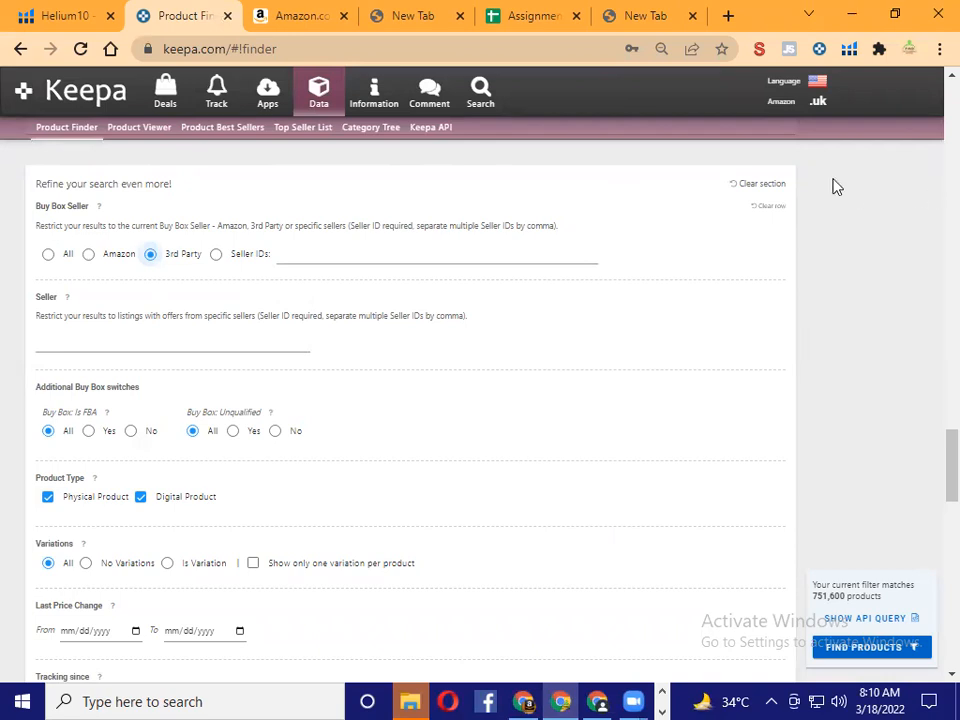
scroll(575, 285, "up", 3)
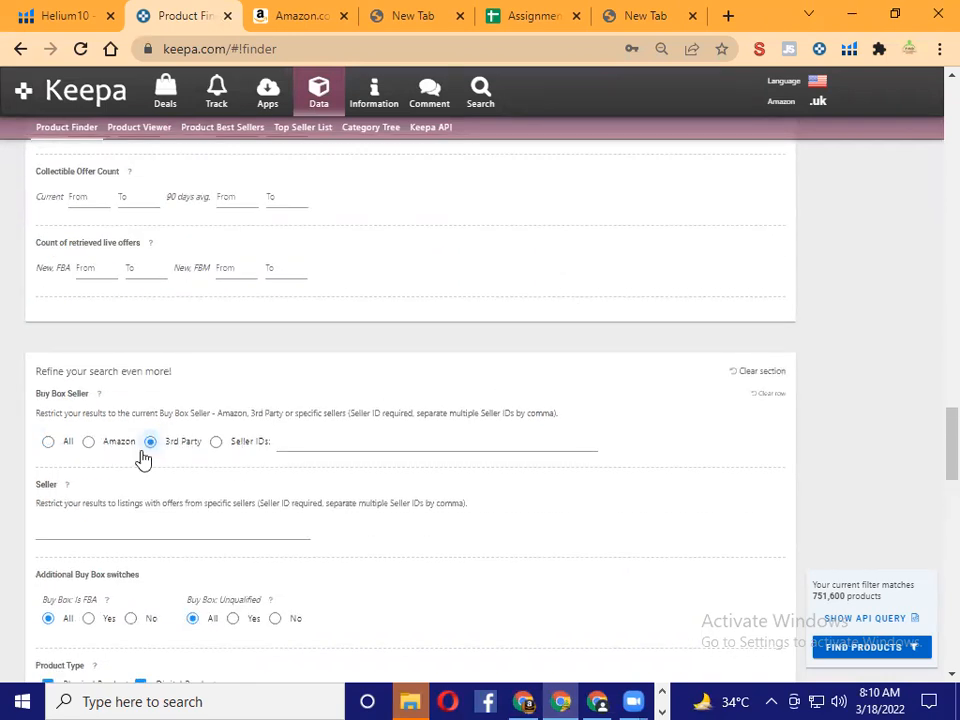
scroll(632, 340, "up", 6)
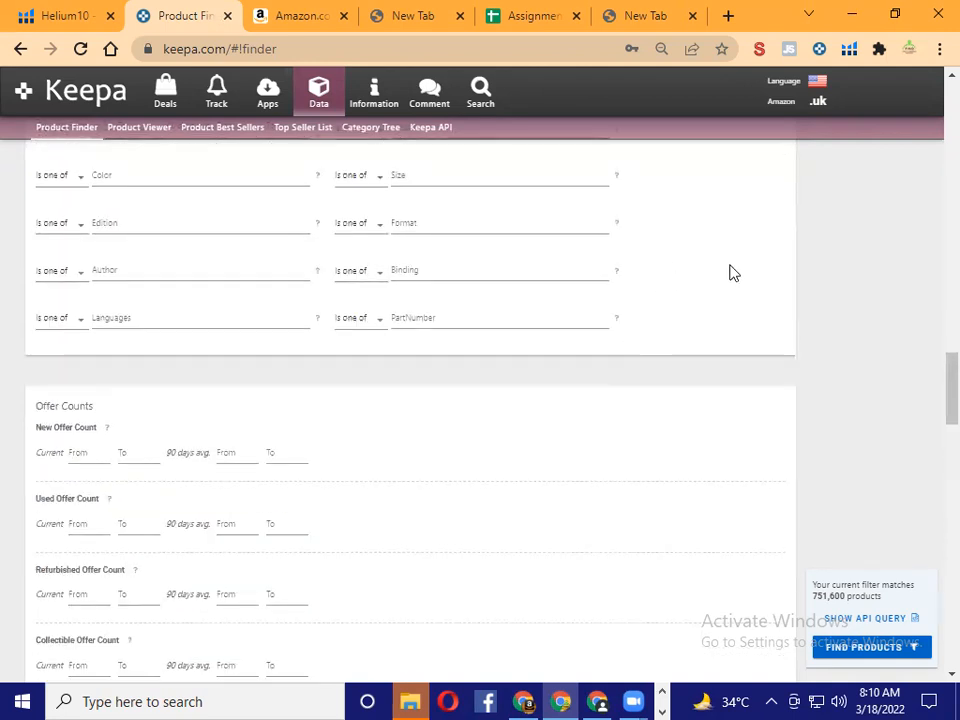
scroll(700, 300, "down", 3)
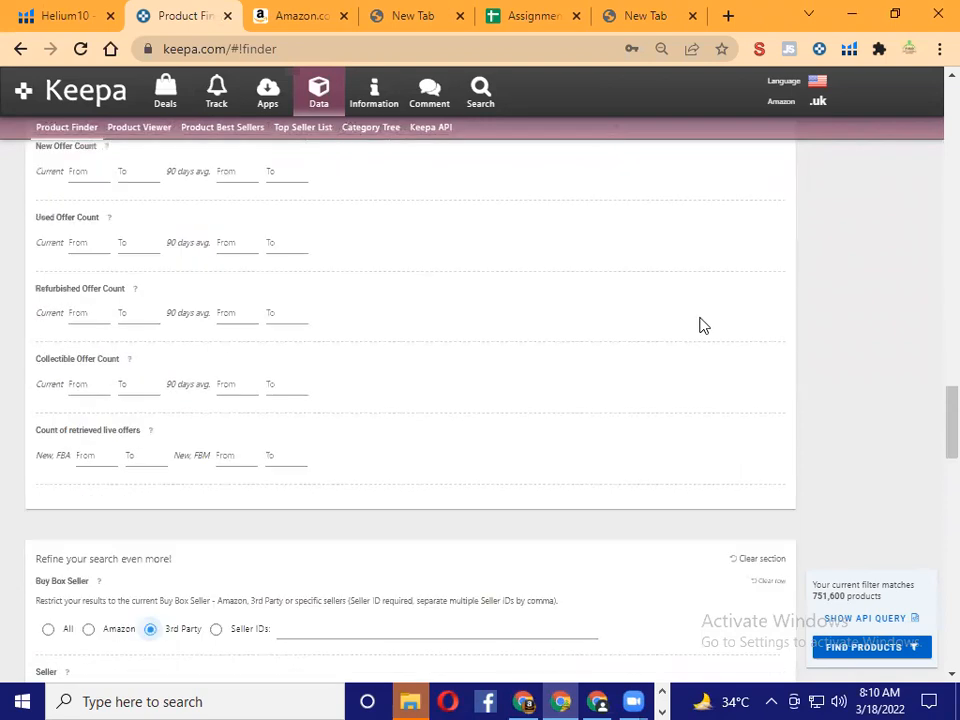
scroll(701, 326, "up", 10)
scroll(688, 320, "down", 20)
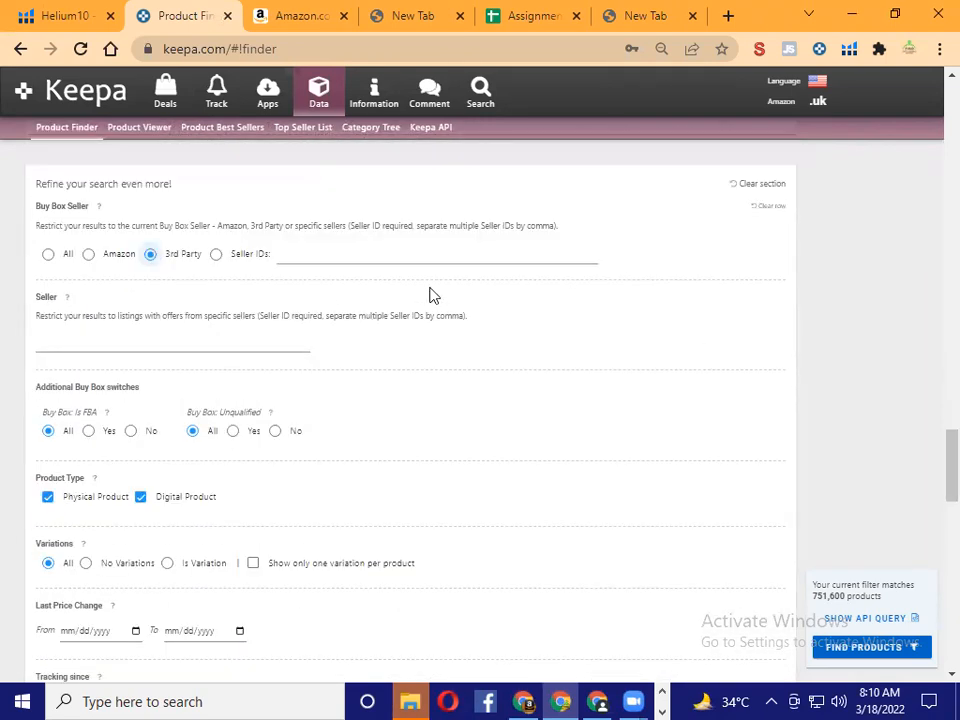
Step: Exclude digital products from the Product Type filter and restrict Variations to No Variations
scroll(279, 279, "down", 2)
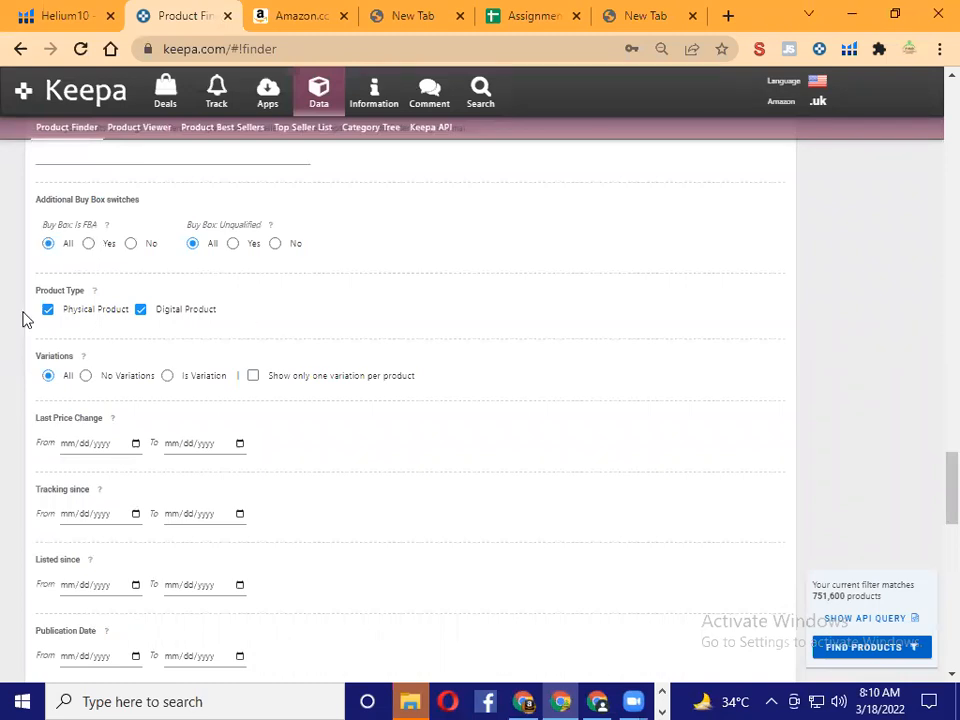
left_click_drag(26, 294, 126, 300)
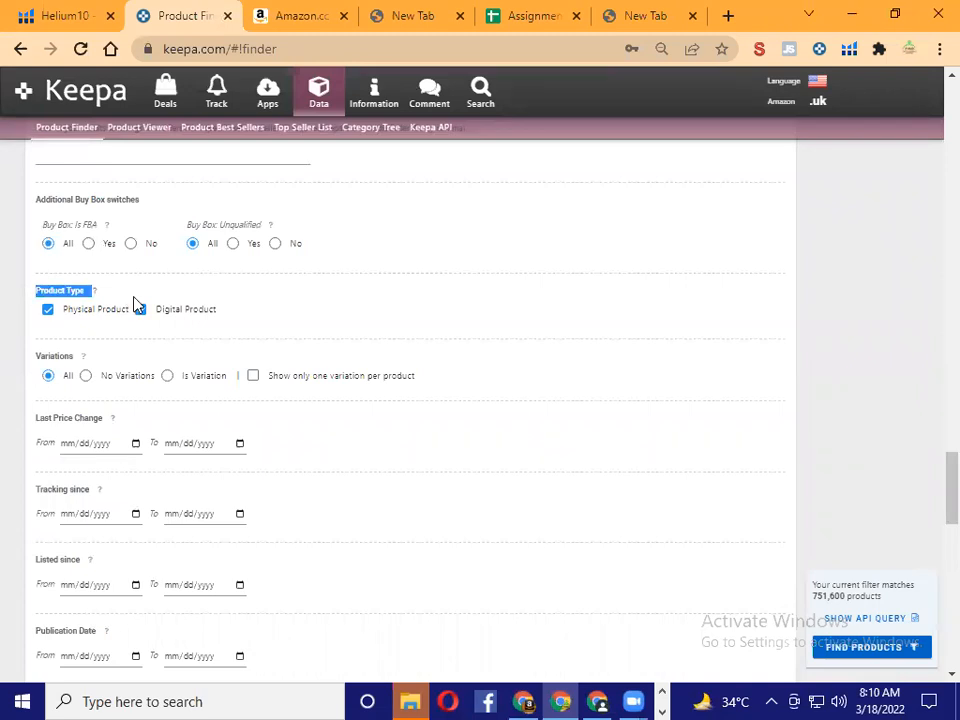
left_click(332, 306)
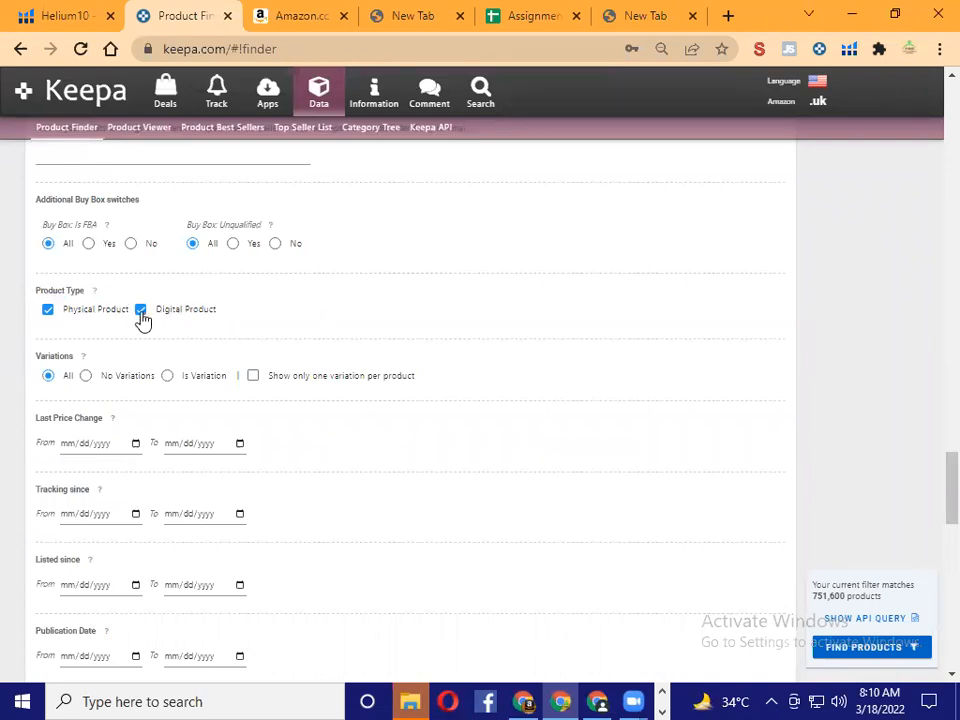
left_click(141, 311)
scroll(430, 293, "down", 1)
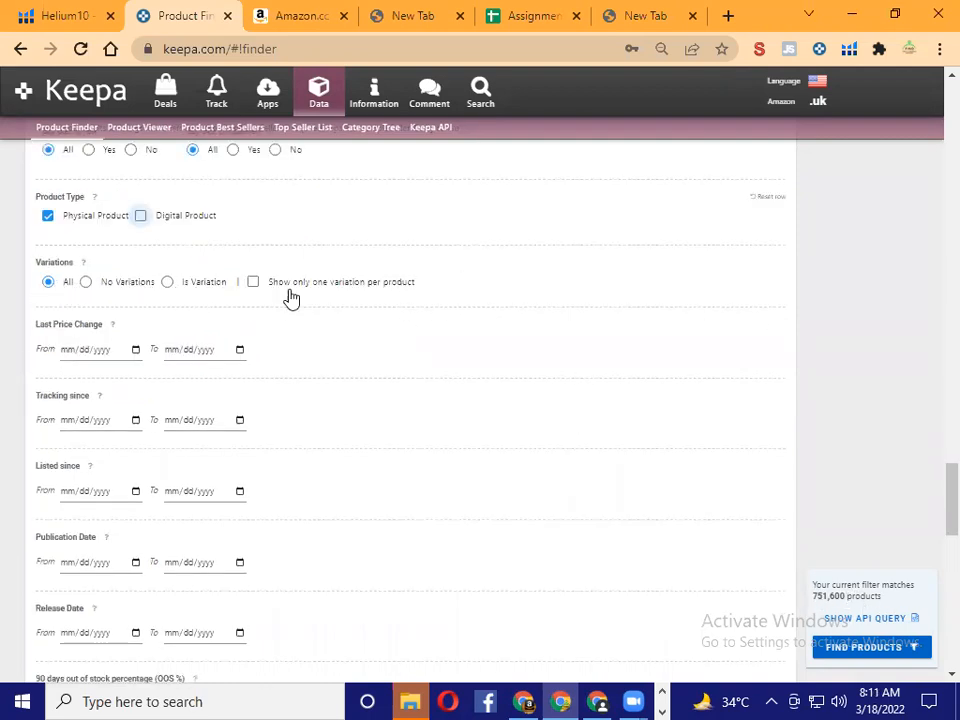
left_click(87, 287)
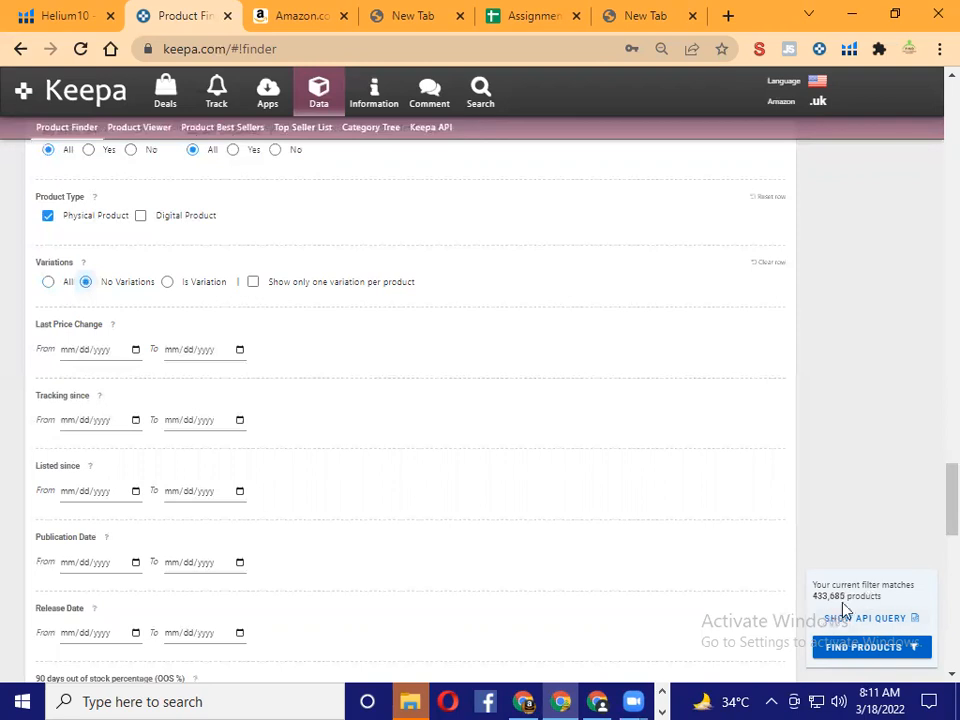
Step: Set the minimum review rating to 4.2 and the minimum review count to 50 in the Reviews filter
scroll(563, 277, "down", 5)
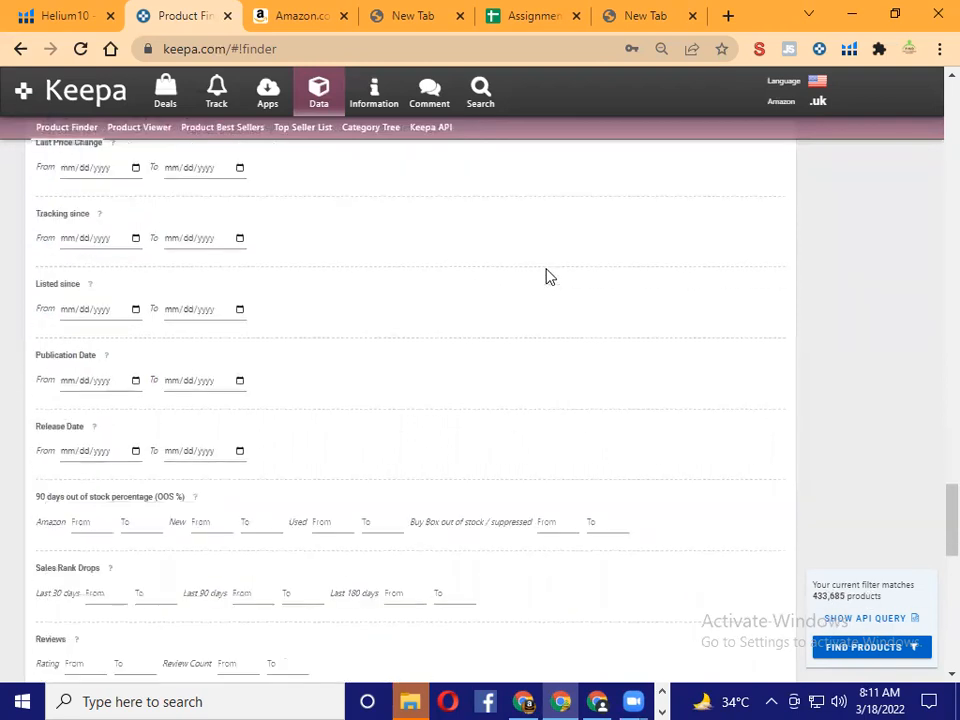
scroll(549, 277, "down", 3)
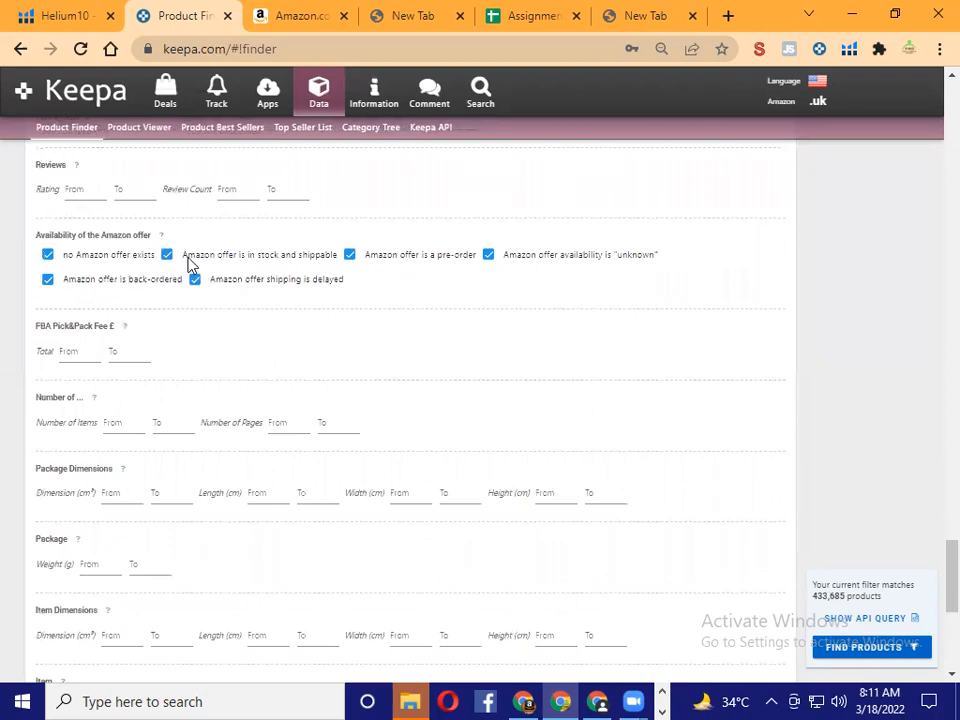
left_click(86, 193)
type("4.2")
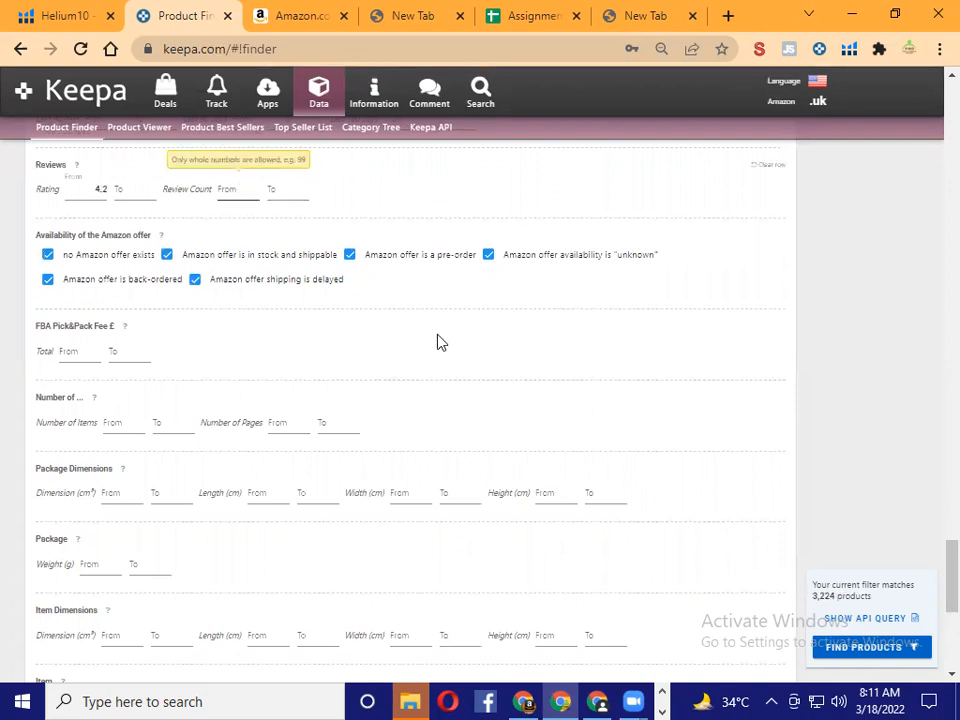
left_click(240, 190)
type("50")
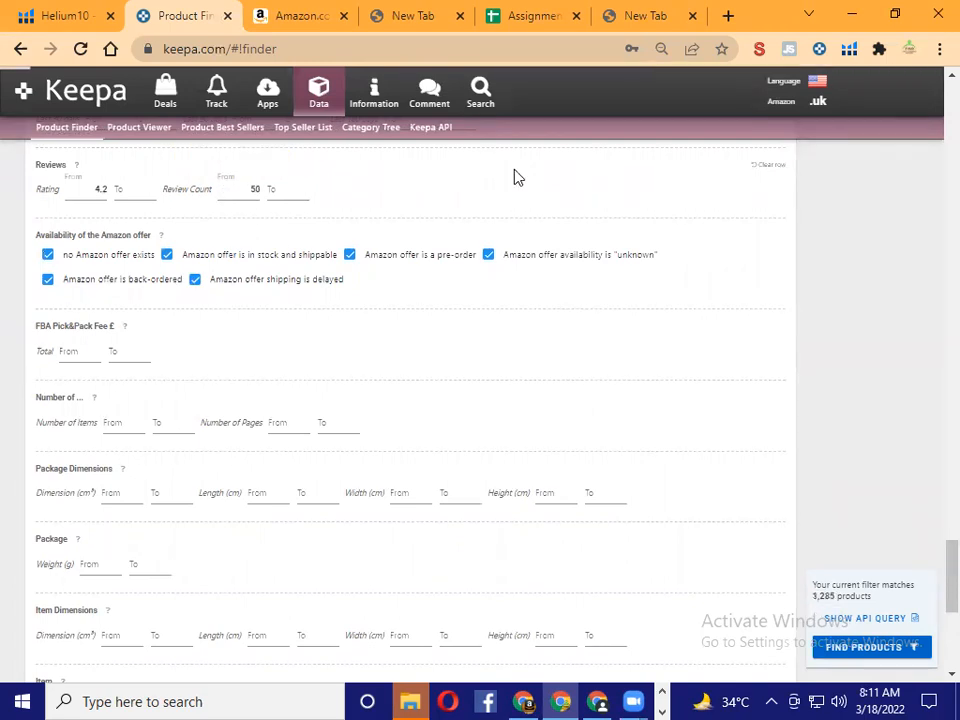
Step: Review the filter rows around Reviews and down to Additional switches, and point out how many products match the filter
scroll(575, 330, "up", 2)
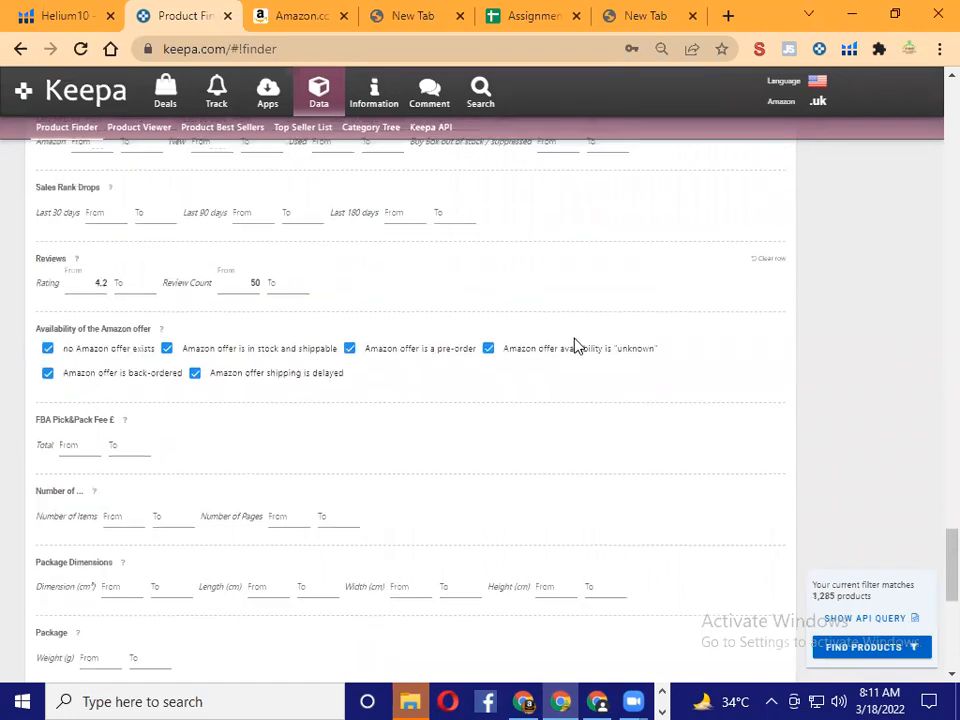
scroll(604, 389, "up", 1)
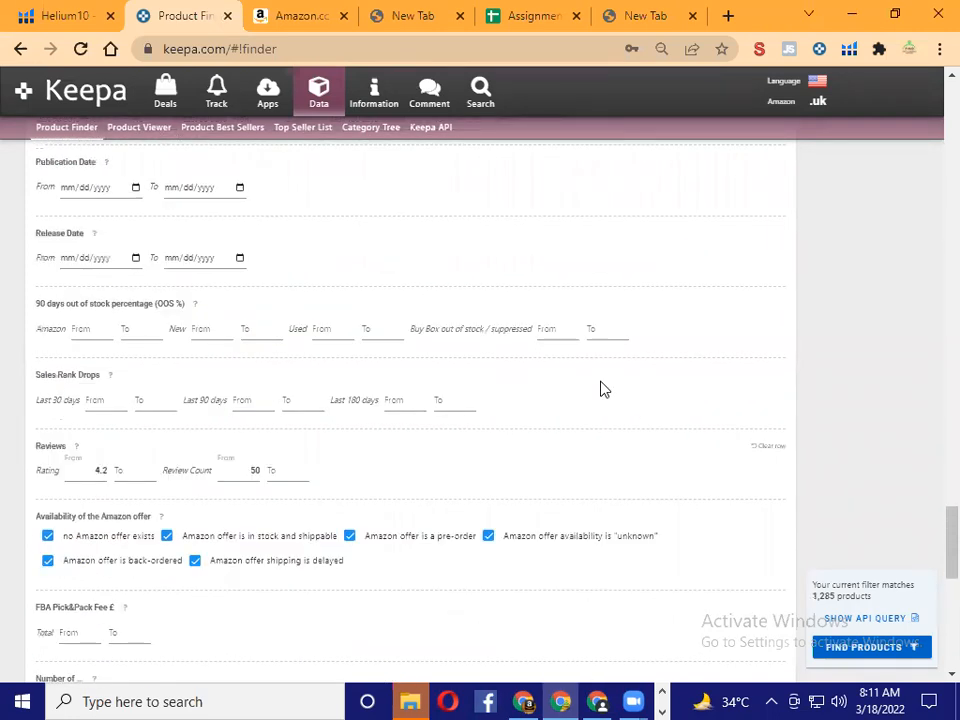
scroll(604, 389, "down", 2)
scroll(604, 389, "down", 3)
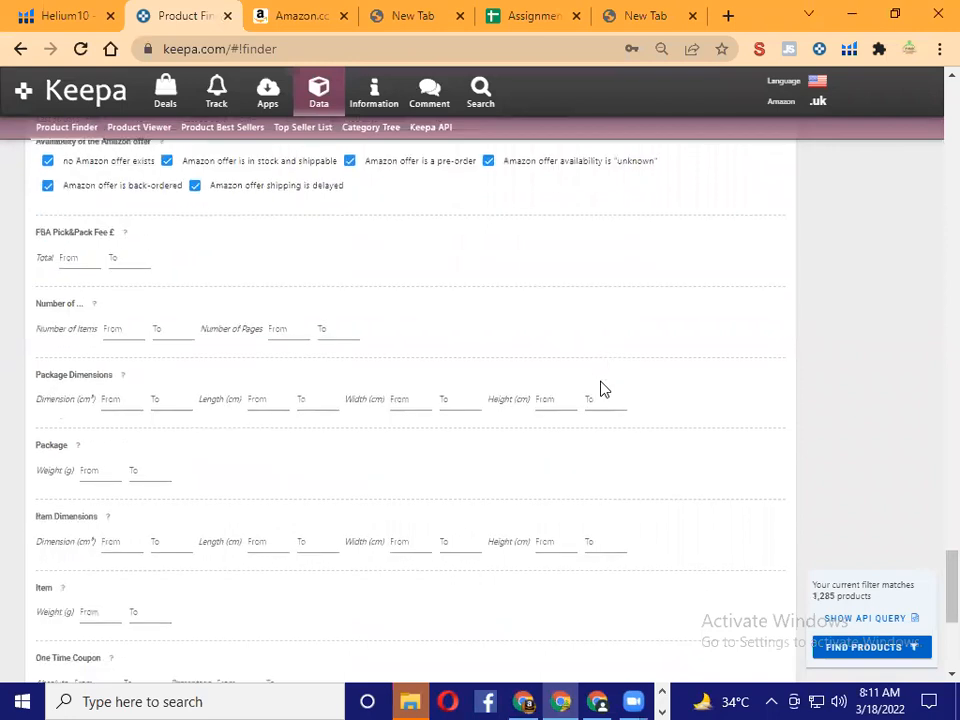
scroll(604, 389, "down", 2)
scroll(604, 389, "up", 2)
scroll(604, 389, "down", 2)
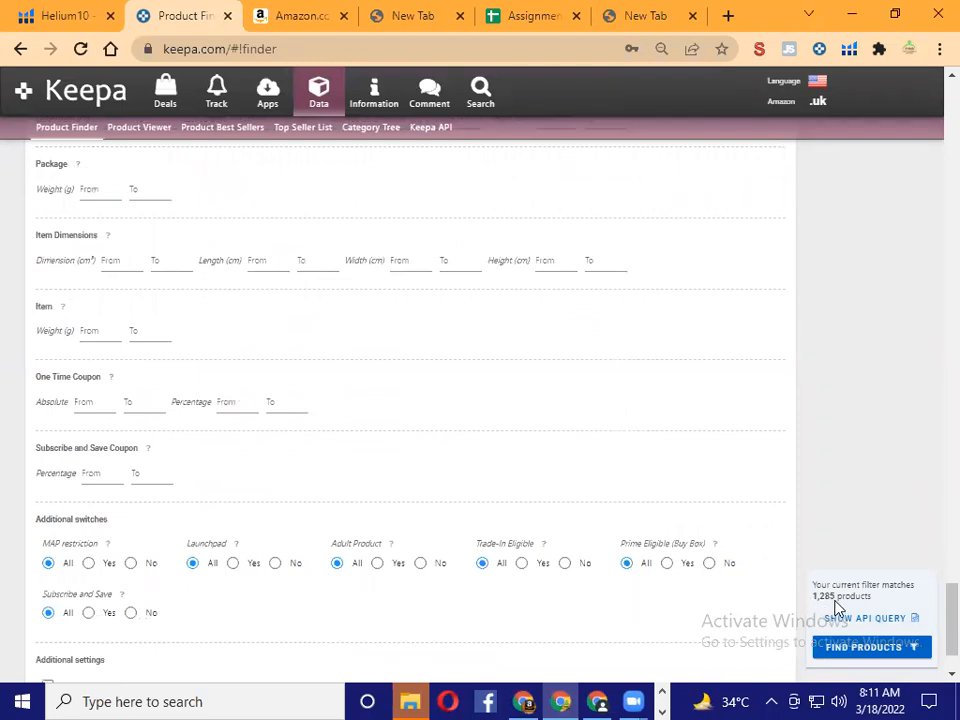
left_click_drag(870, 597, 816, 589)
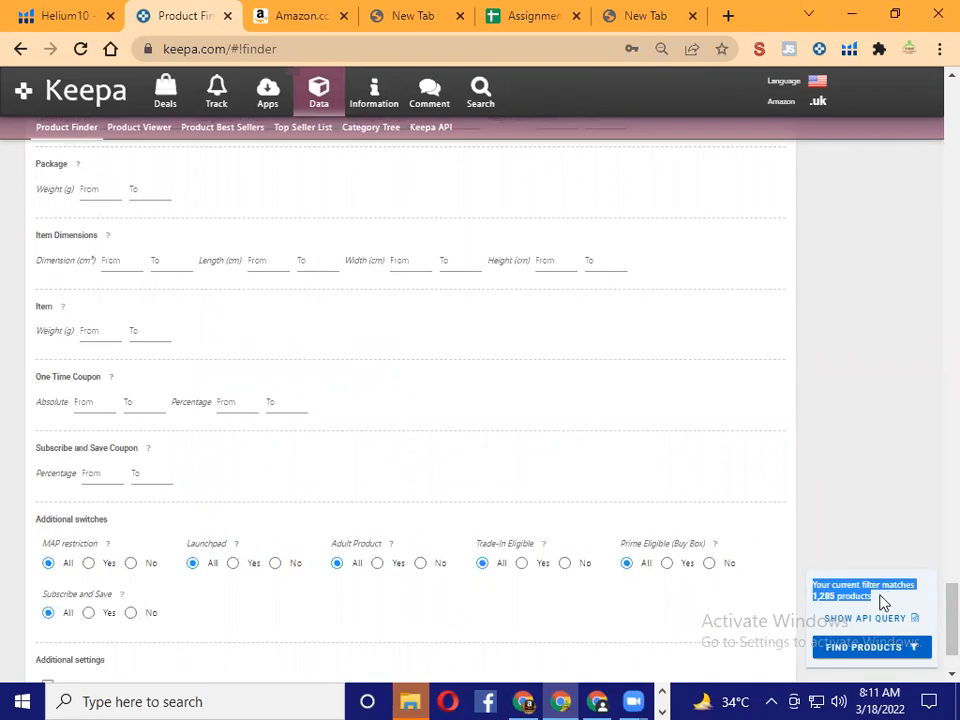
left_click(821, 598)
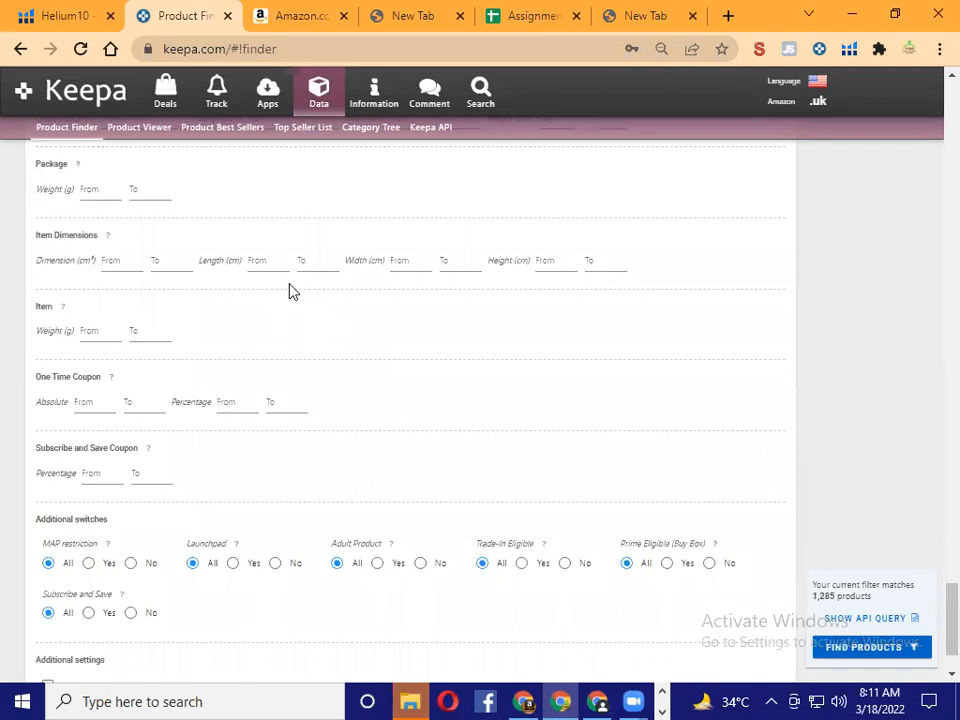
Step: Limit the item weight to a maximum of 3000 g
left_click(95, 333)
left_click_drag(30, 313, 77, 317)
left_click(97, 330)
left_click(105, 189)
left_click(58, 329)
left_click(146, 332)
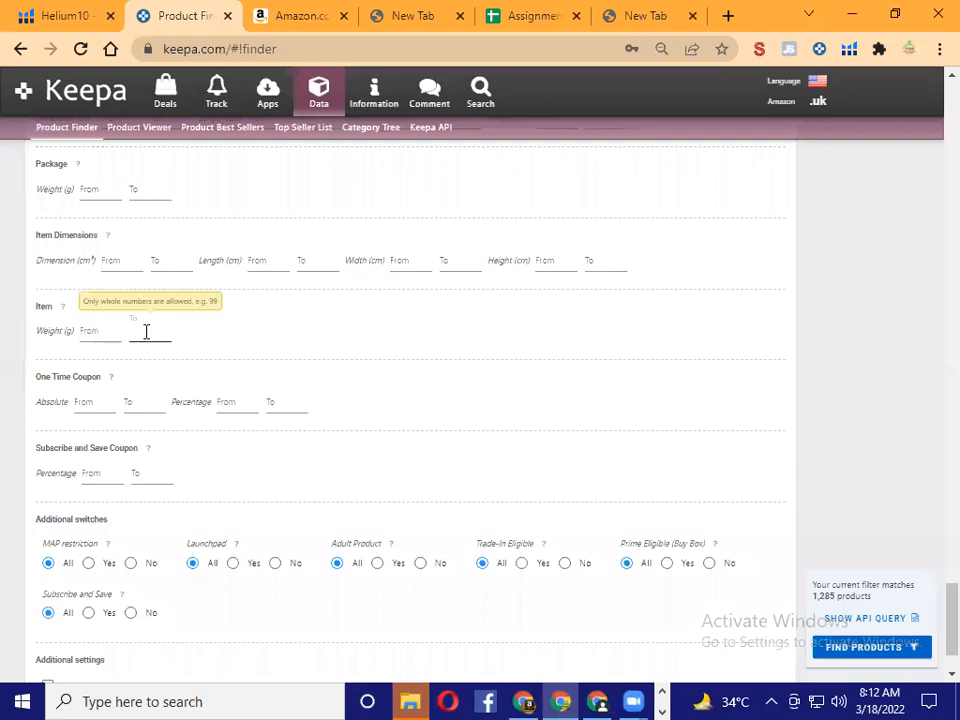
type("3000")
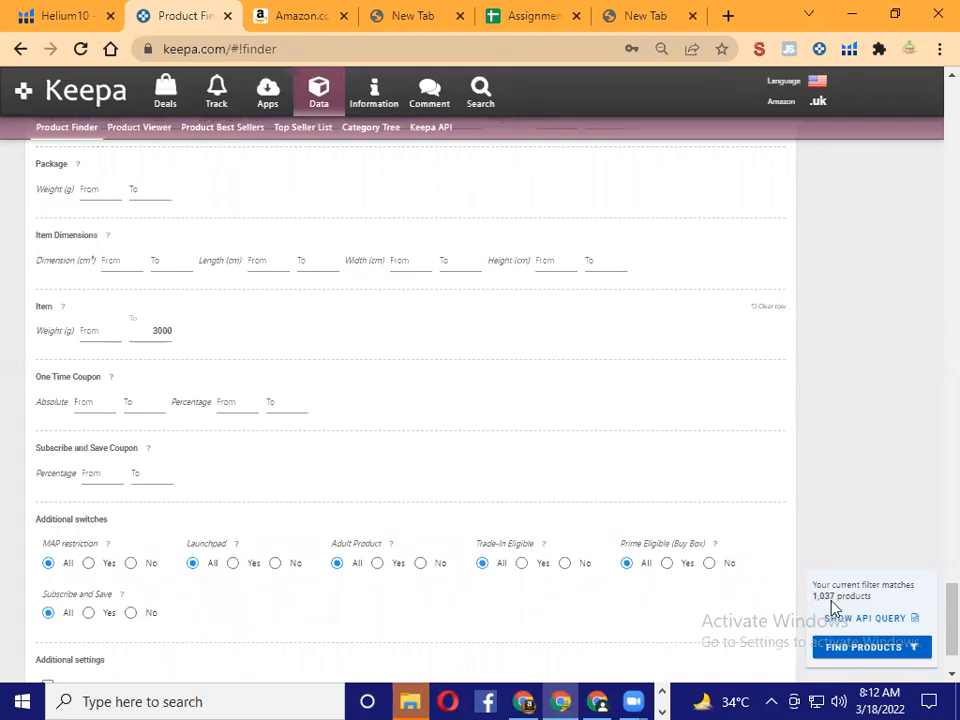
left_click(161, 337)
key("ctrl+a")
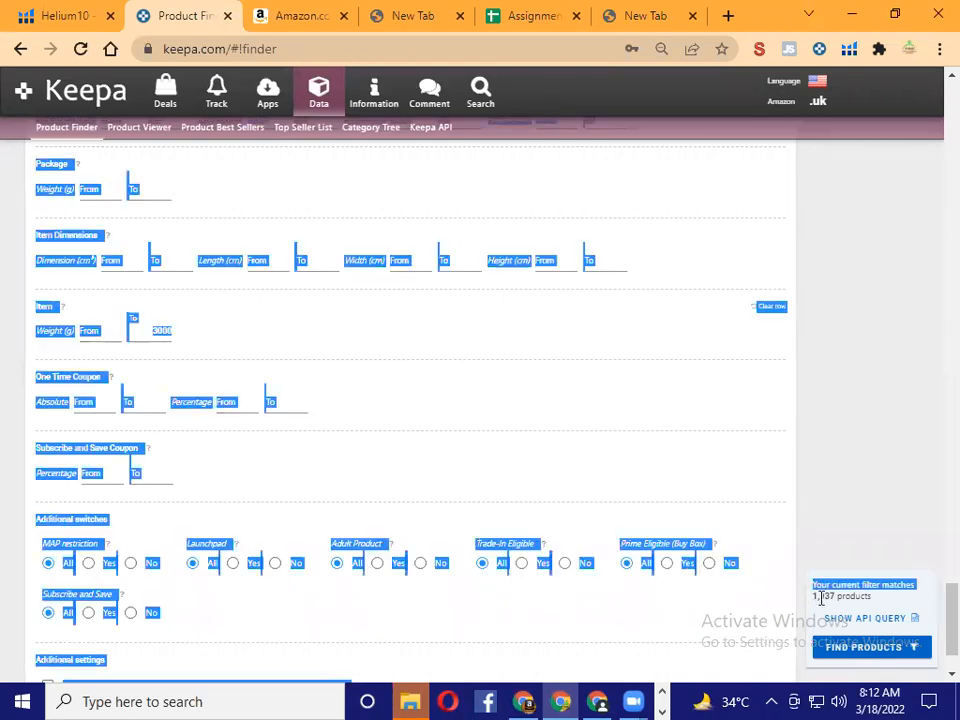
left_click(620, 445)
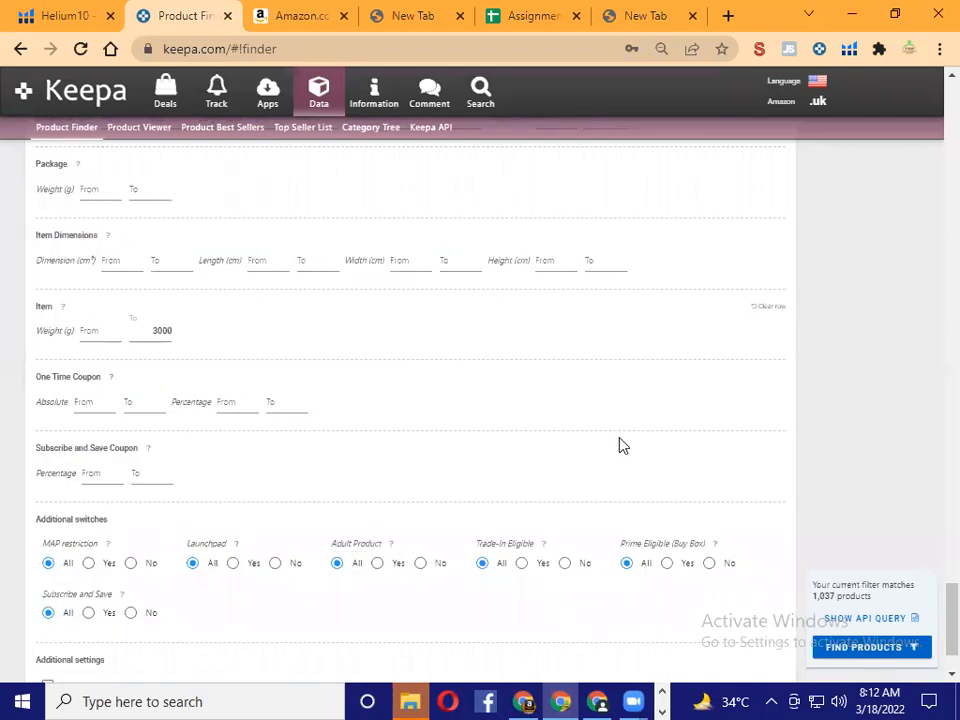
left_click(163, 337)
Step: Exclude adult products by setting the Adult Product switch to No
scroll(510, 428, "down", 2)
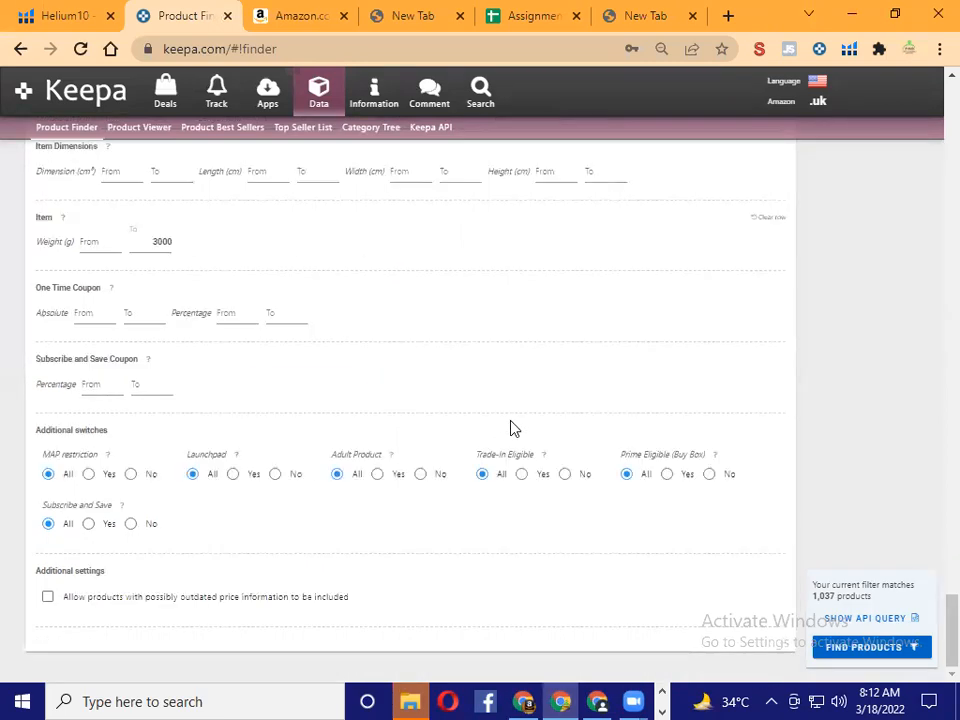
left_click(420, 474)
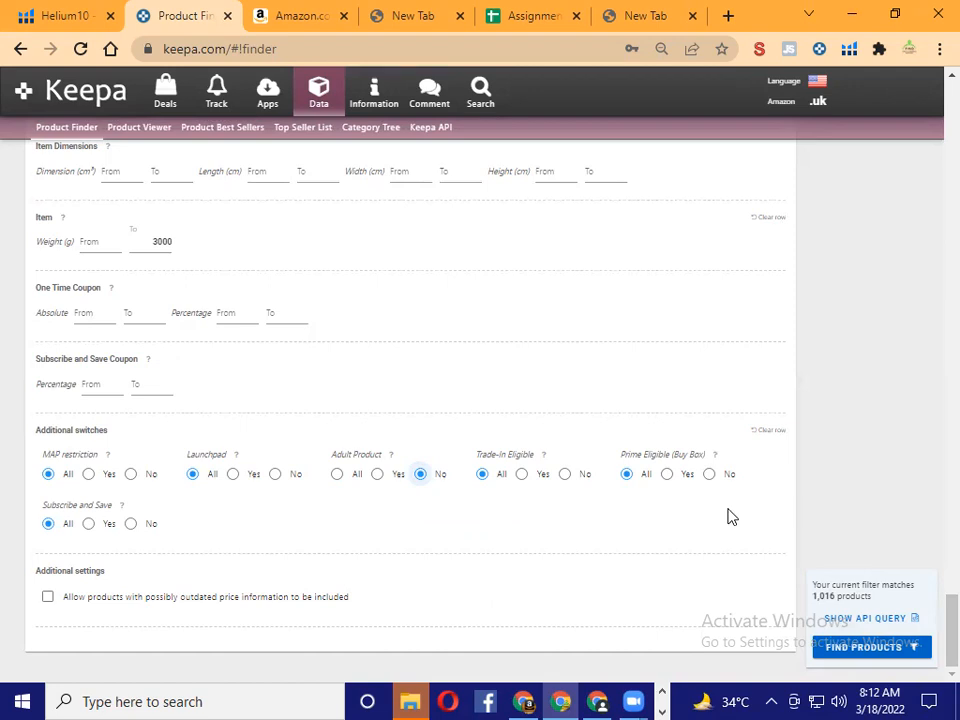
Step: Review the whole filter form from the introduction to the additional settings at a larger page size
scroll(728, 517, "up", 20)
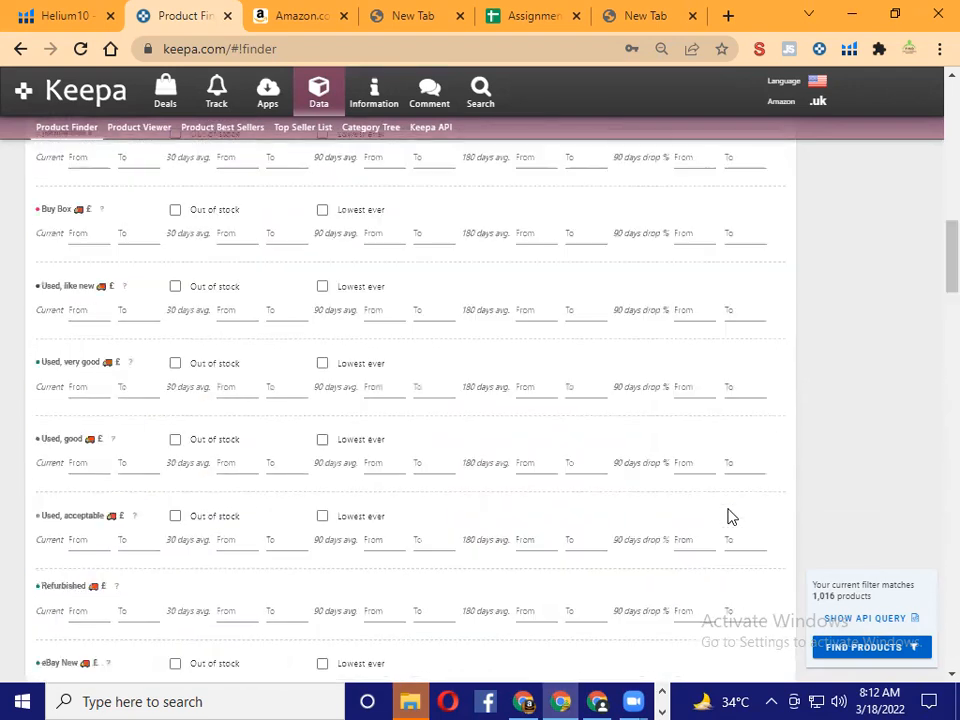
scroll(728, 517, "up", 10)
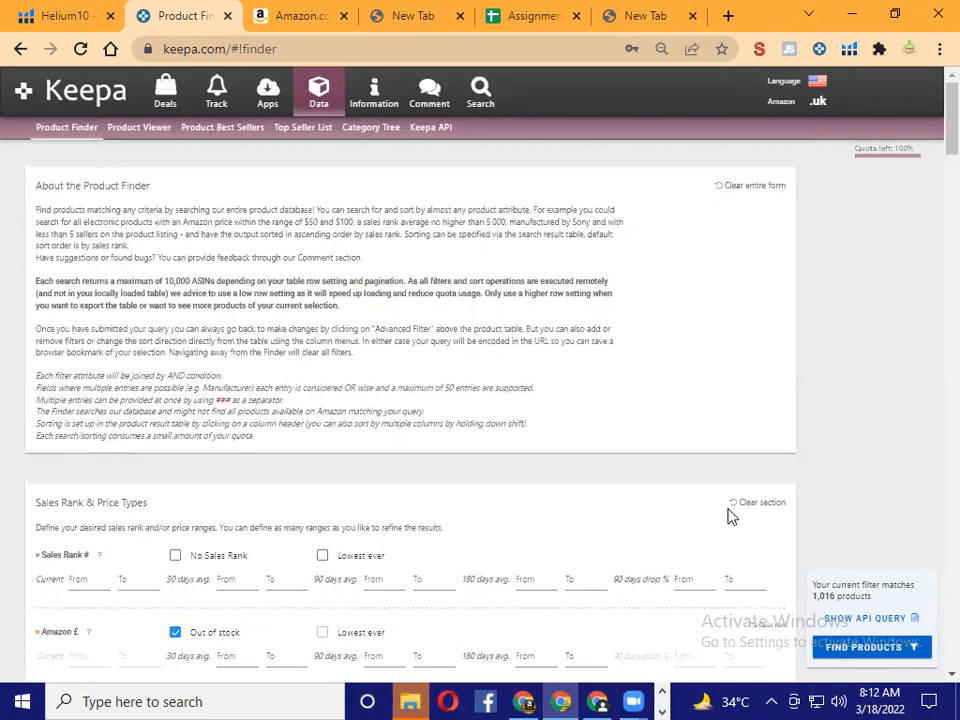
key("ctrl+plus")
key("ctrl+plus")
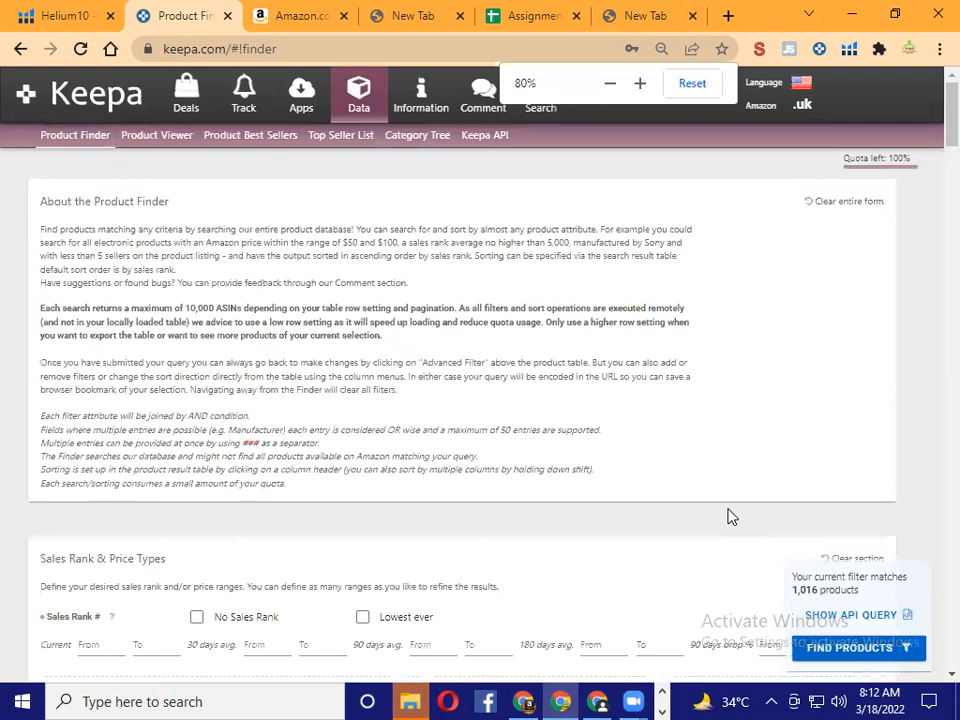
key("ctrl+plus")
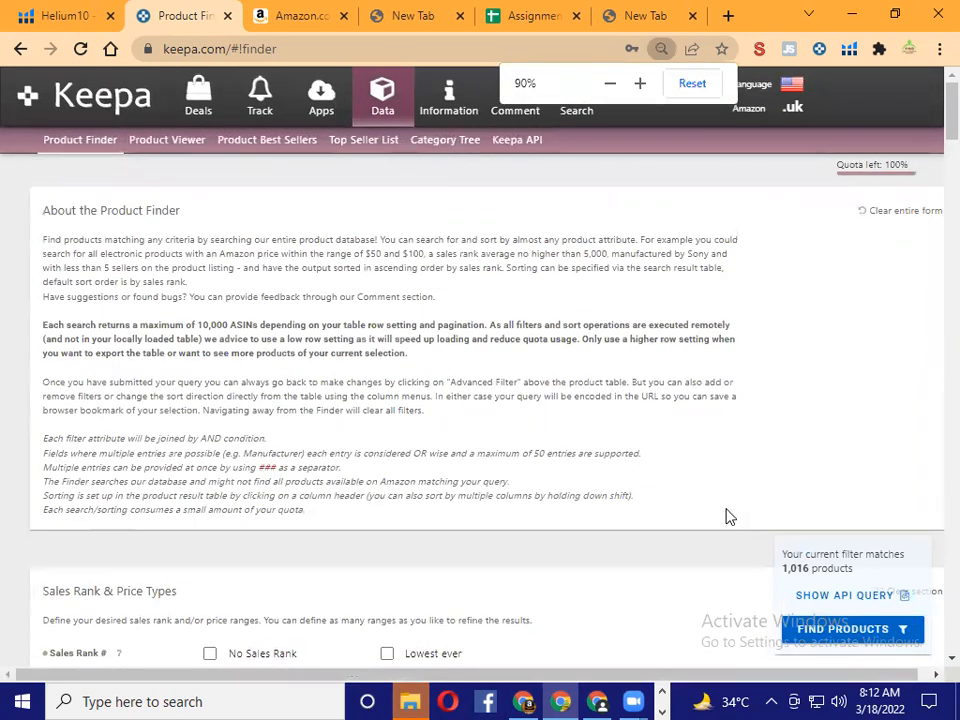
key("ctrl+plus")
scroll(679, 446, "down", 5)
scroll(679, 446, "down", 2)
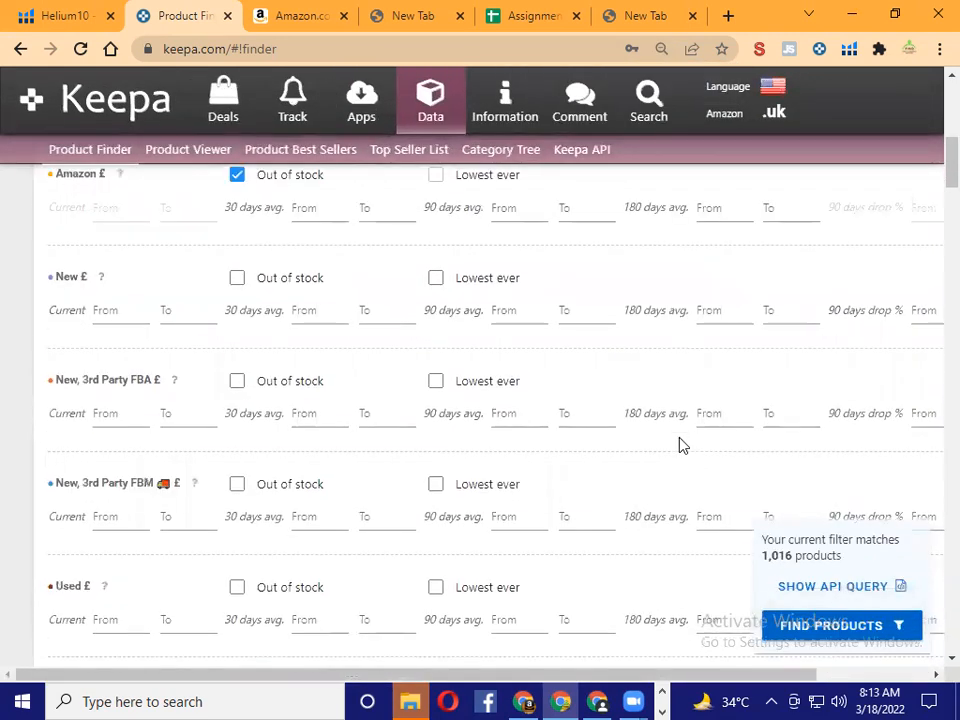
scroll(679, 446, "down", 15)
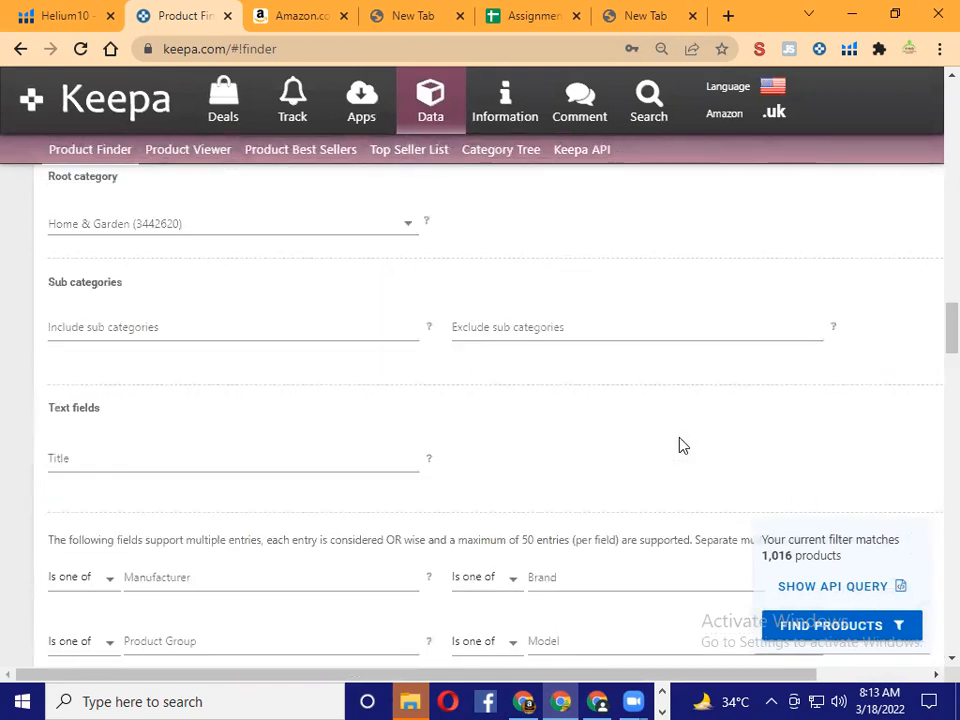
scroll(679, 446, "down", 15)
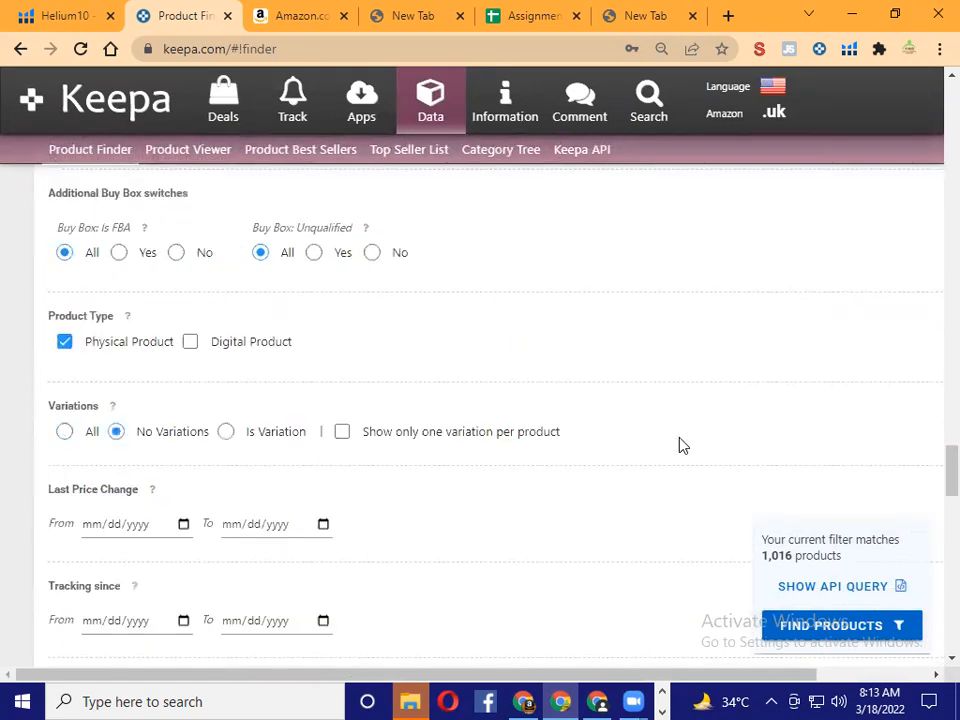
scroll(679, 446, "down", 15)
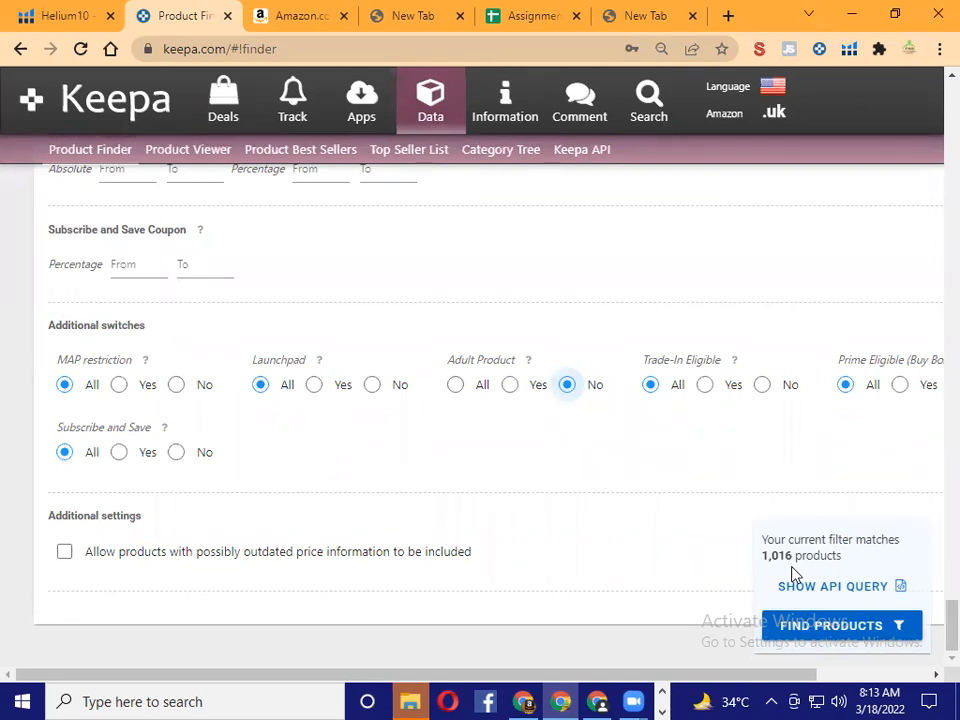
Step: Run the product search with the chosen filters and look through the first page of results
left_click(818, 628)
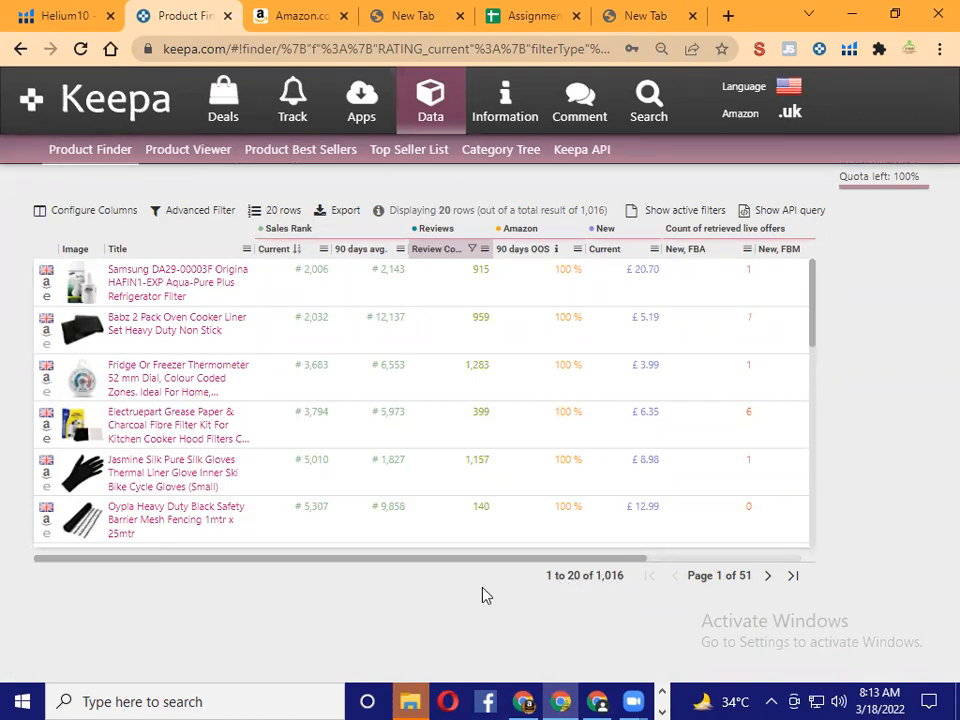
scroll(540, 378, "down", 1)
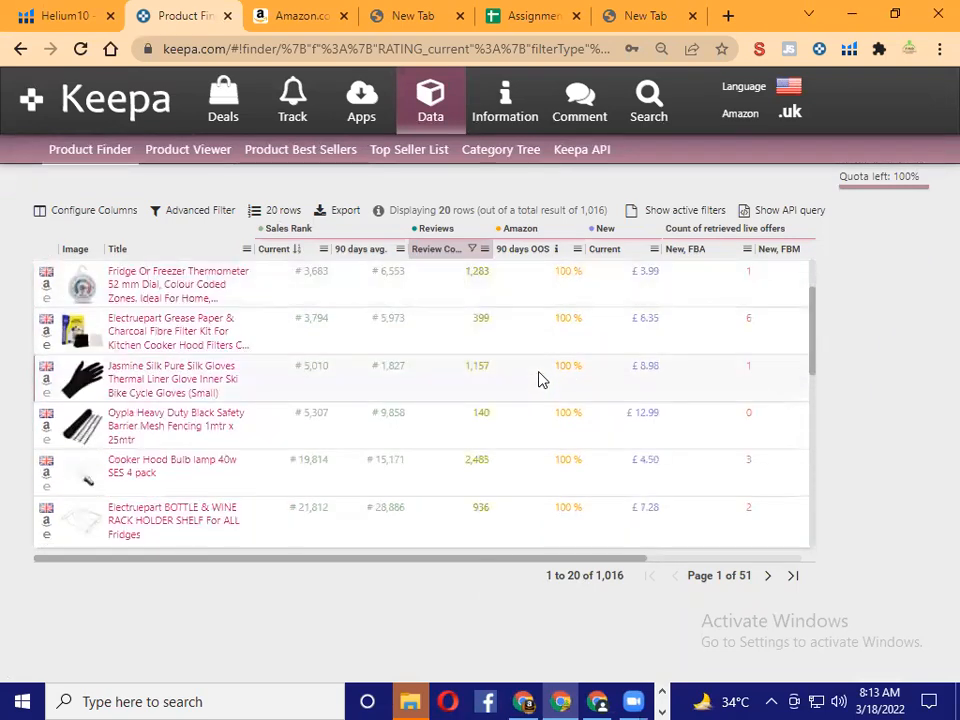
scroll(538, 378, "down", 6)
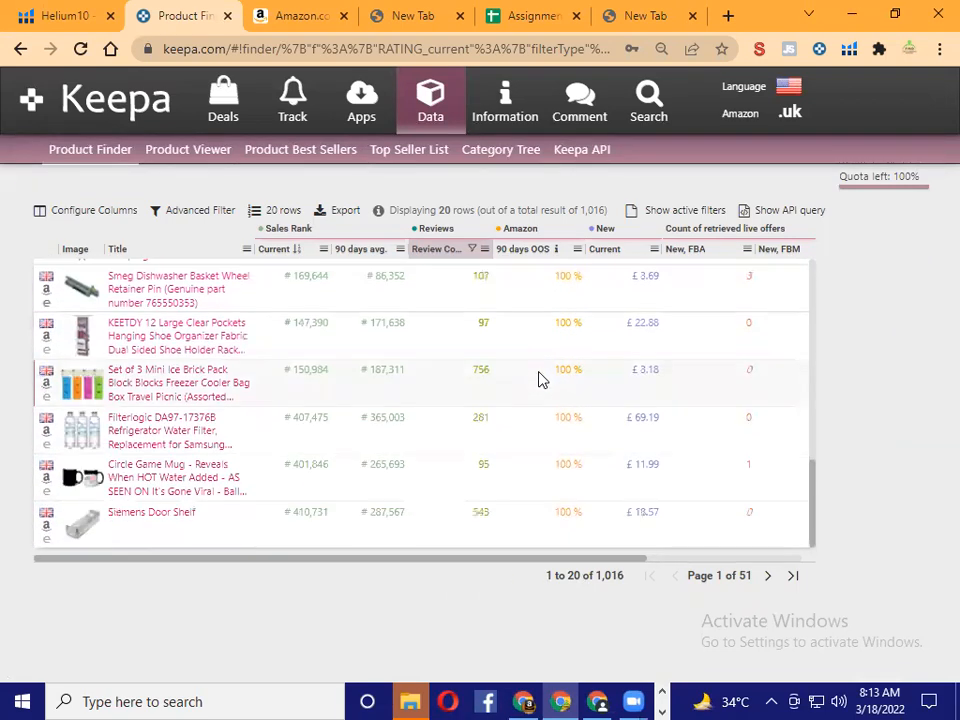
scroll(538, 378, "up", 7)
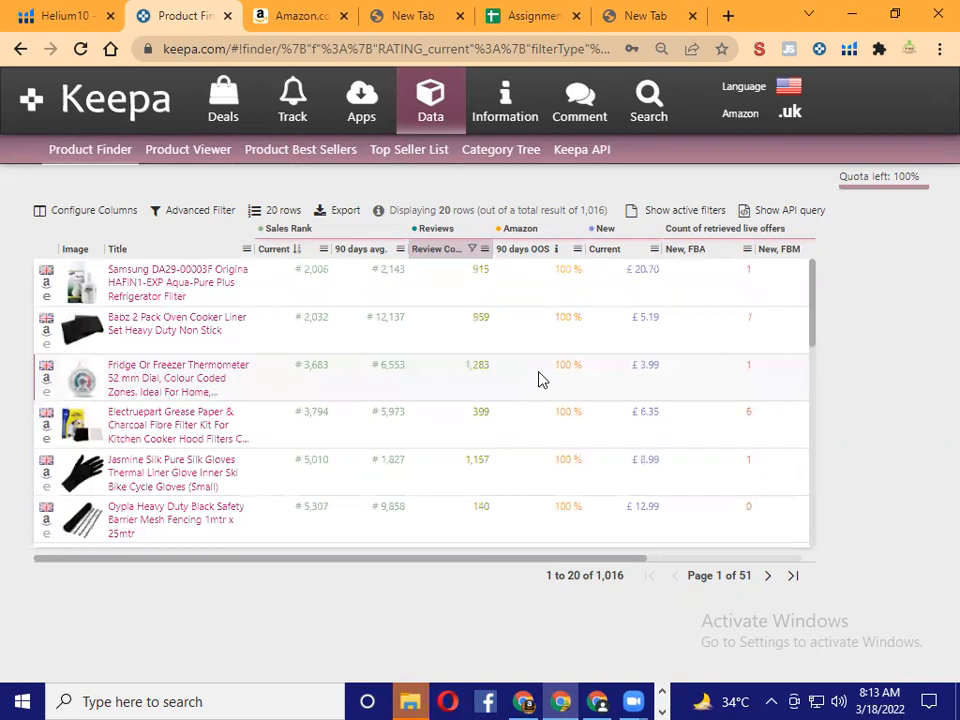
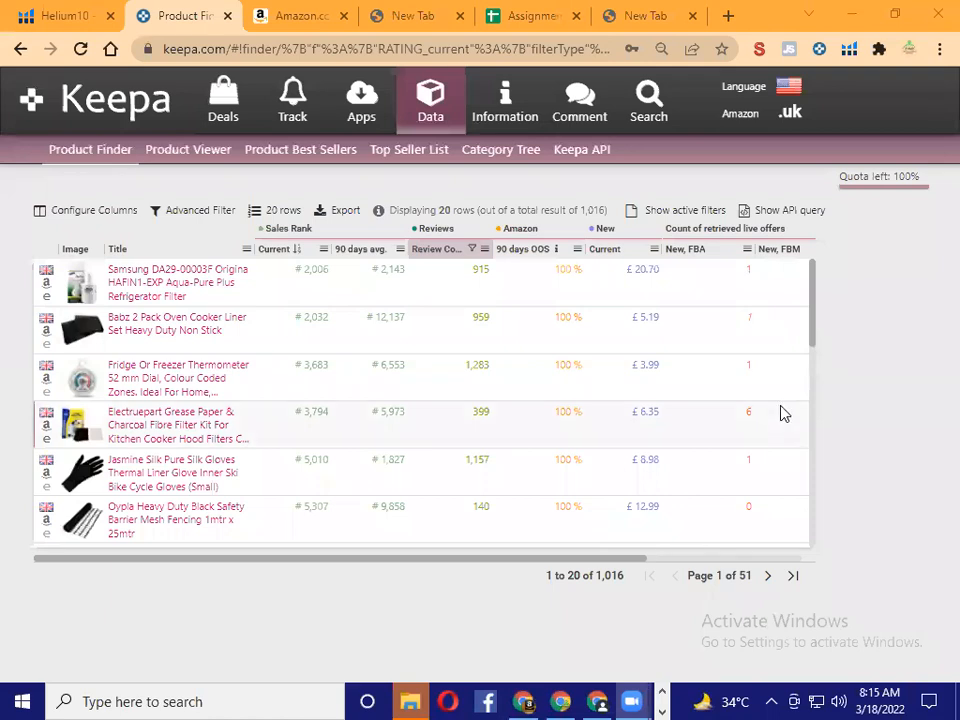
scroll(705, 449, "down", 10)
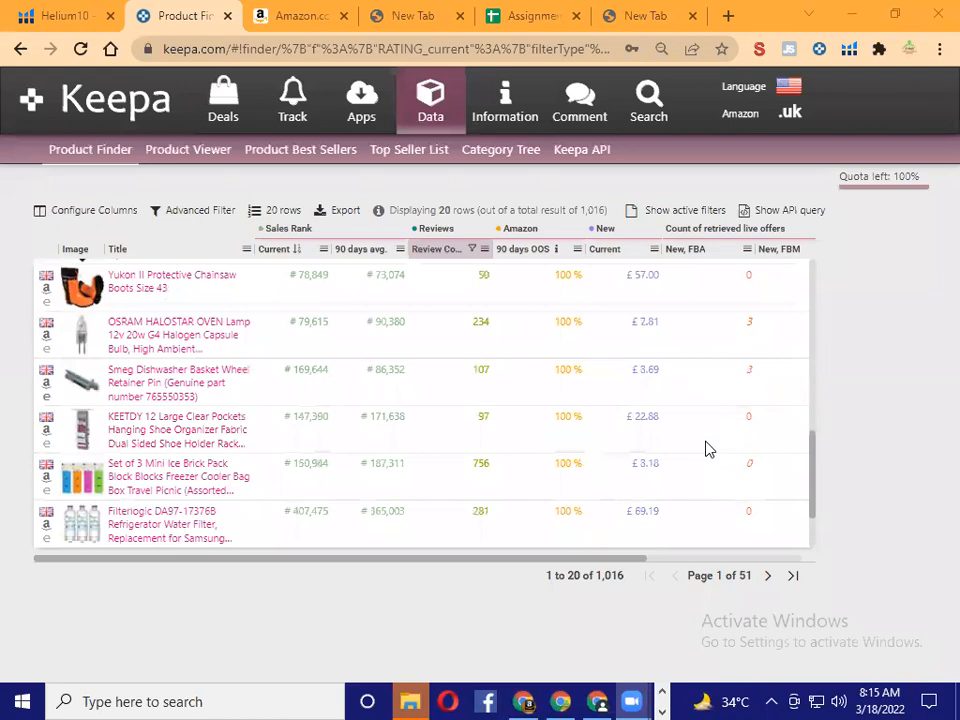
scroll(705, 449, "down", 1)
scroll(705, 449, "up", 4)
scroll(705, 449, "up", 4)
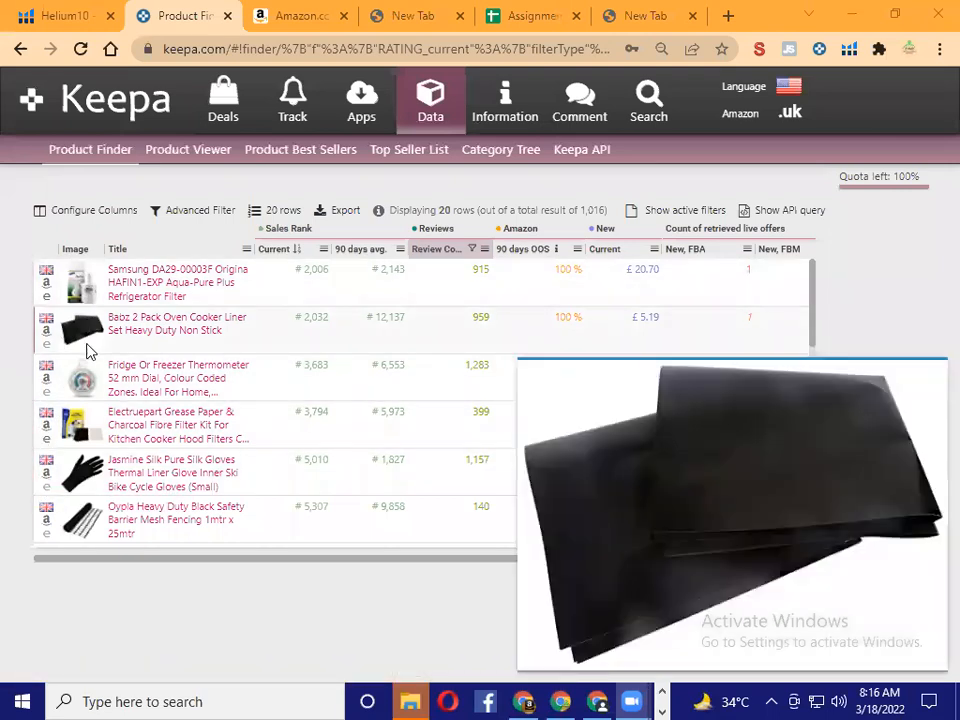
Step: Open the Amazon listing of the Jasmine Silk thermal liner gloves and inspect it, highlighting the keyword "Silk Gloves" in the title
left_click(46, 479)
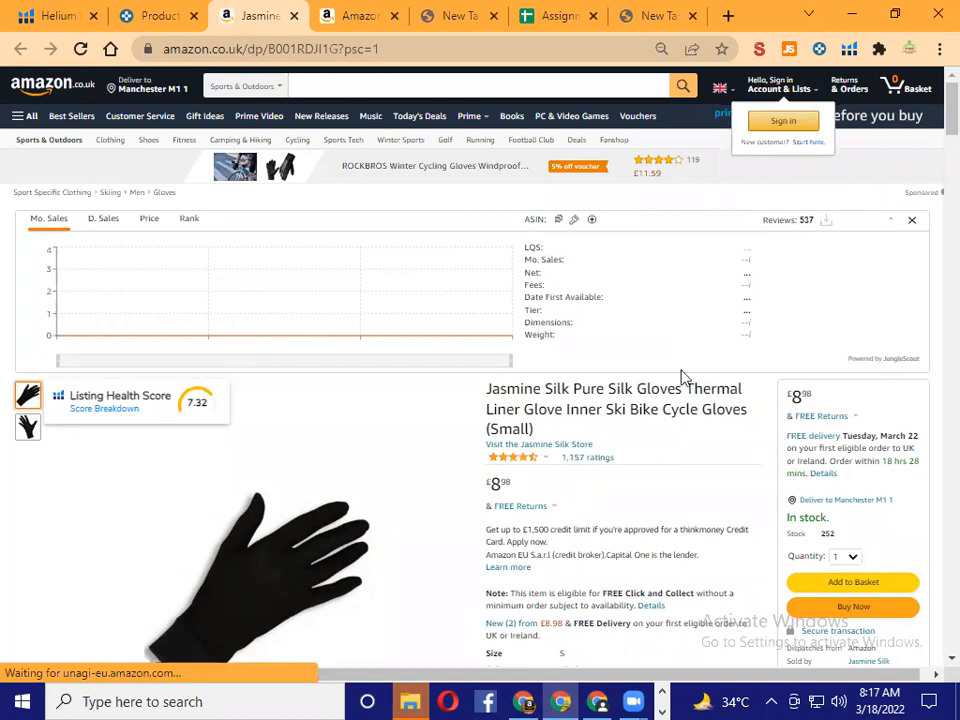
left_click_drag(638, 388, 685, 388)
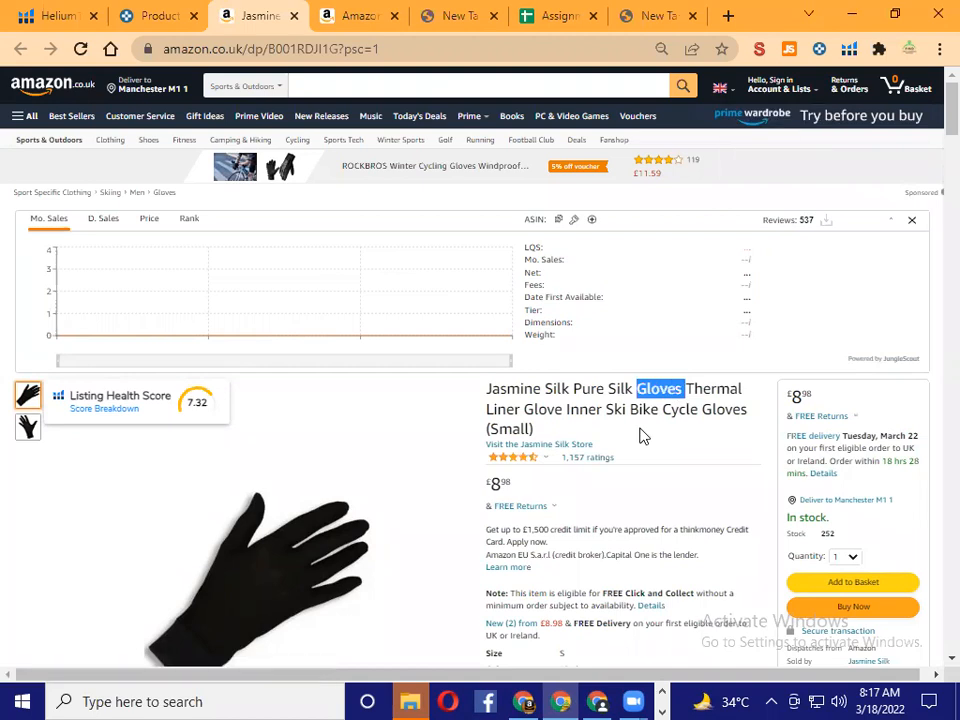
left_click(607, 388)
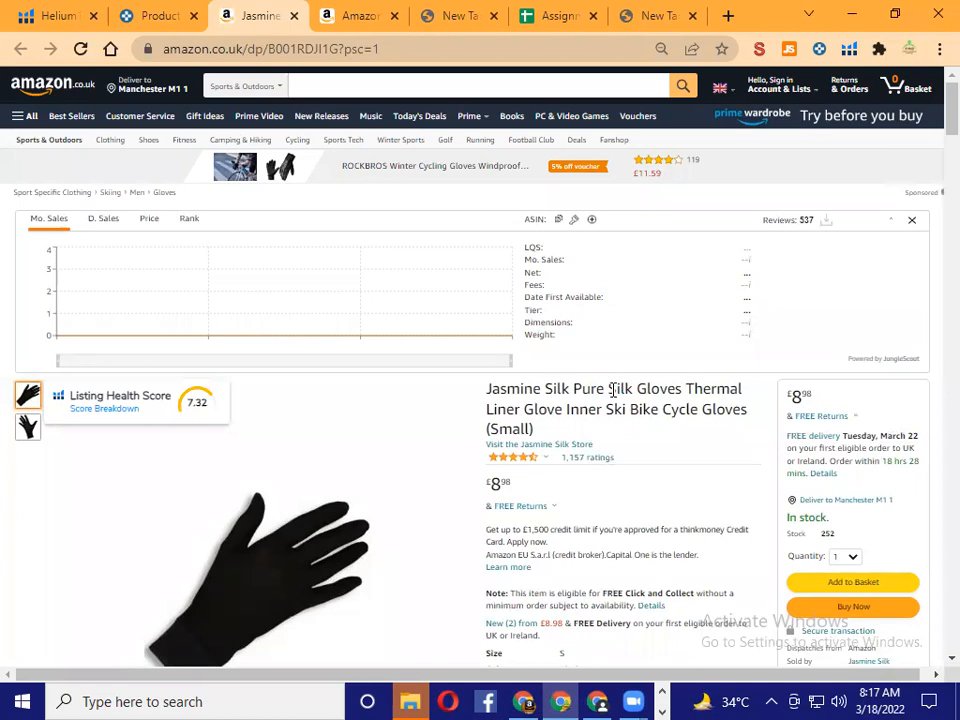
scroll(613, 390, "down", 2)
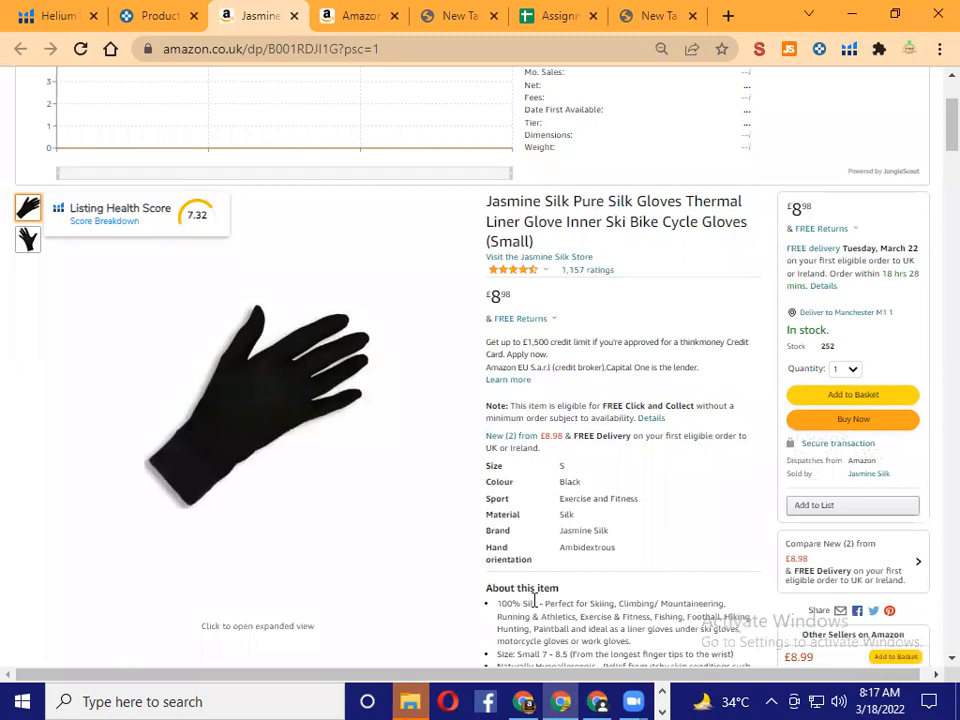
scroll(641, 428, "up", 2)
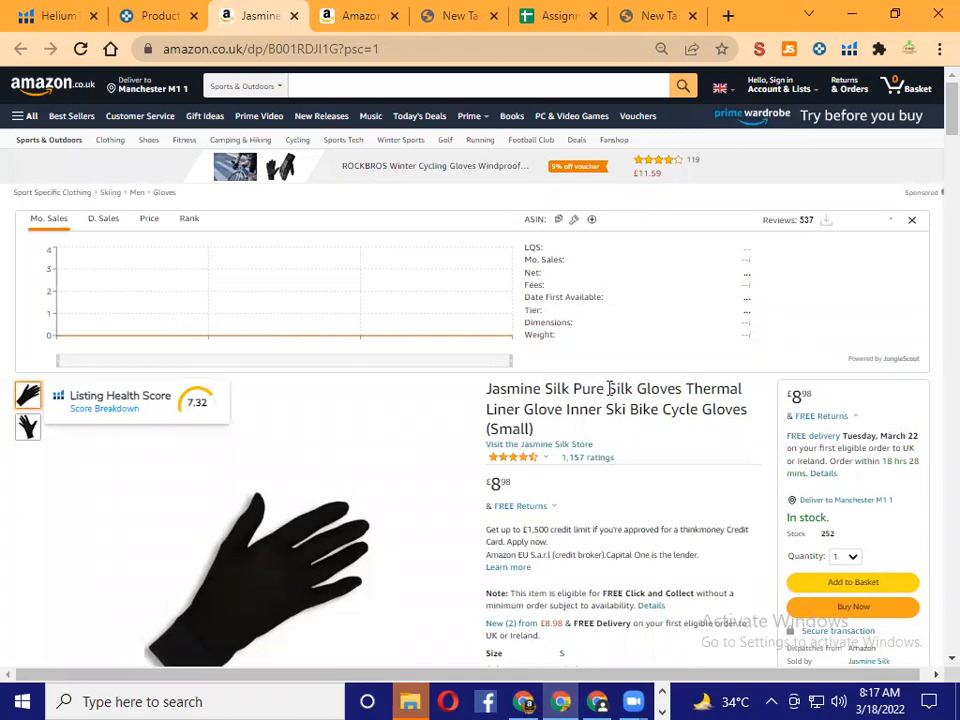
left_click_drag(607, 389, 688, 390)
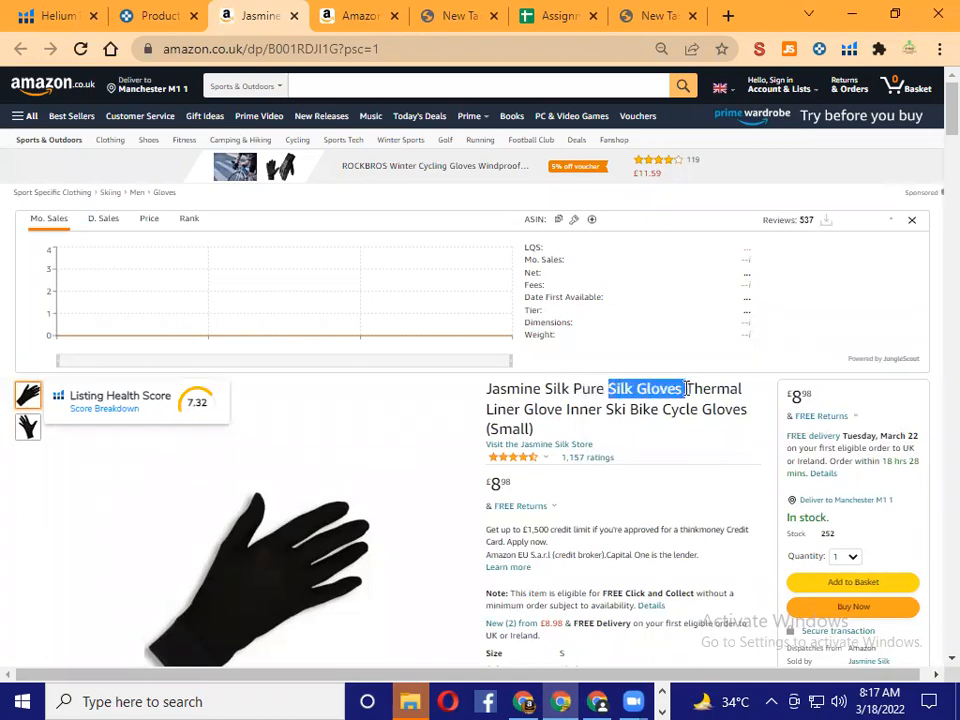
Step: Go to the Amazon UK home page and activate the product search field for all departments
left_click(397, 85)
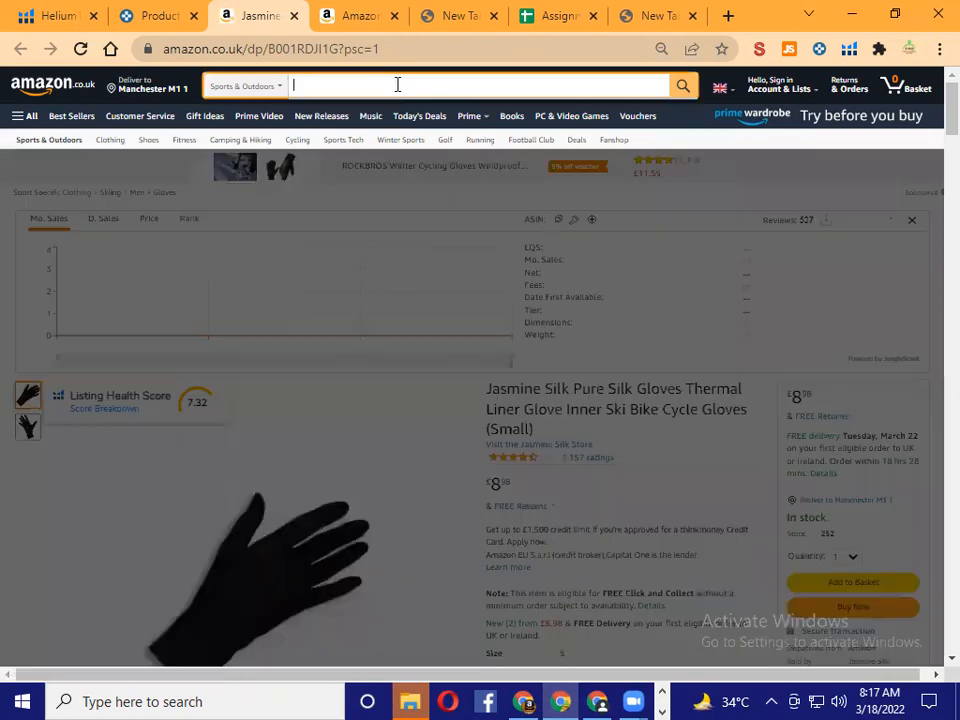
left_click(30, 95)
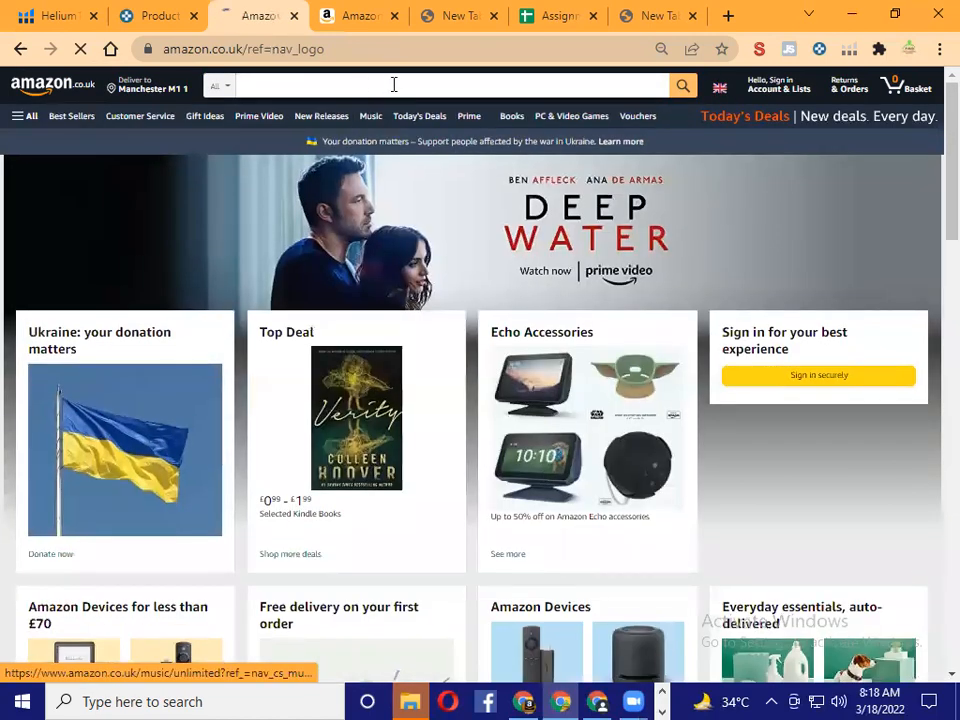
left_click(394, 84)
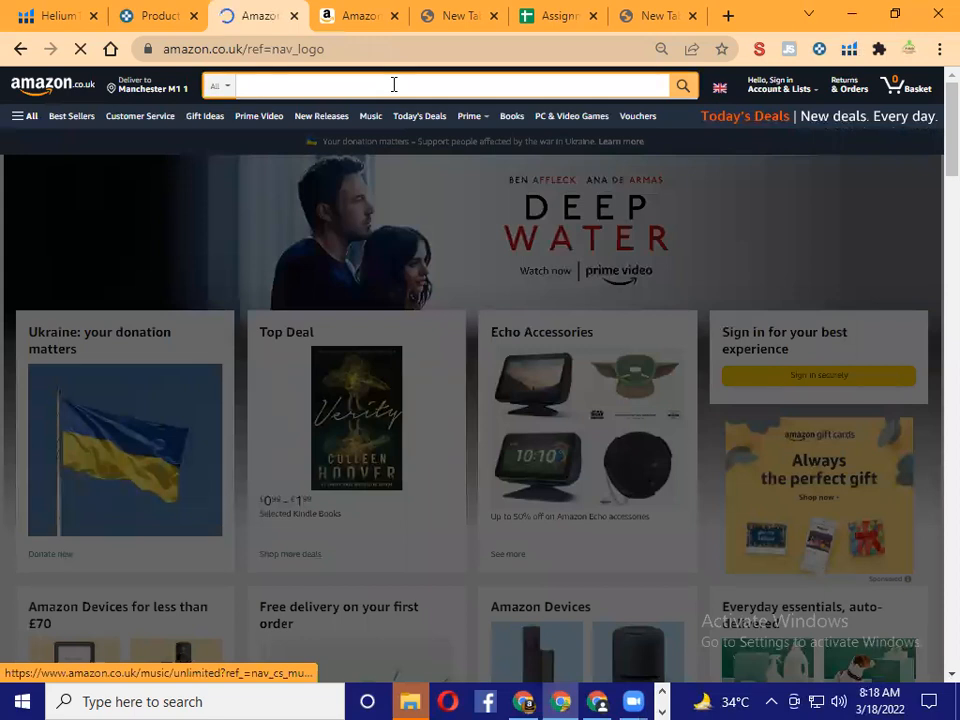
Step: Return to the Keepa results and review the table columns across to the ASIN and back to the product titles
left_click(158, 15)
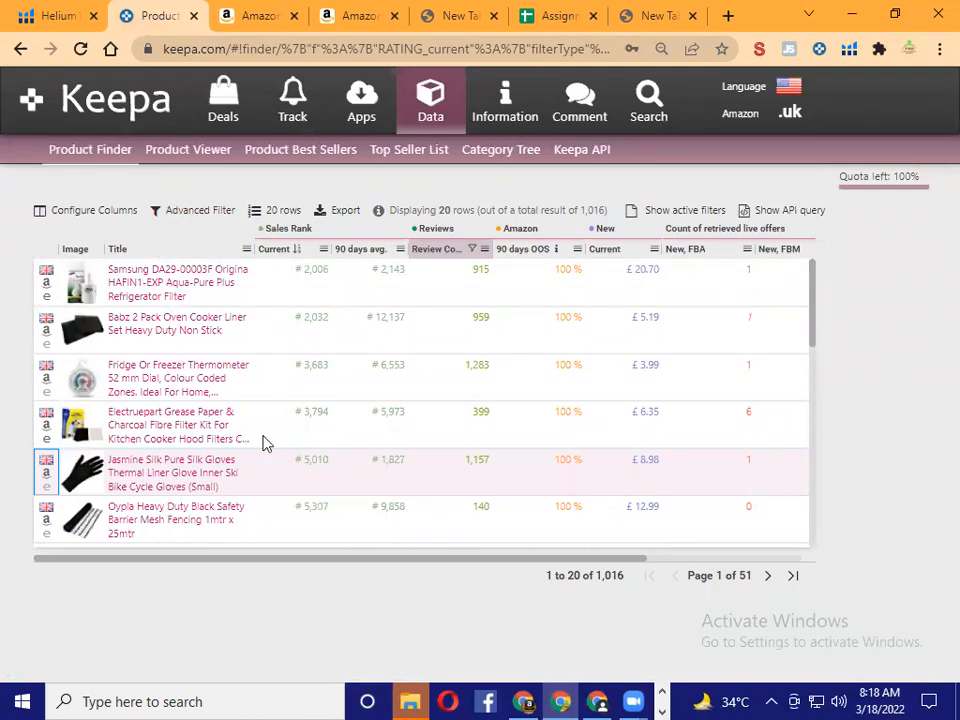
left_click_drag(499, 565, 729, 574)
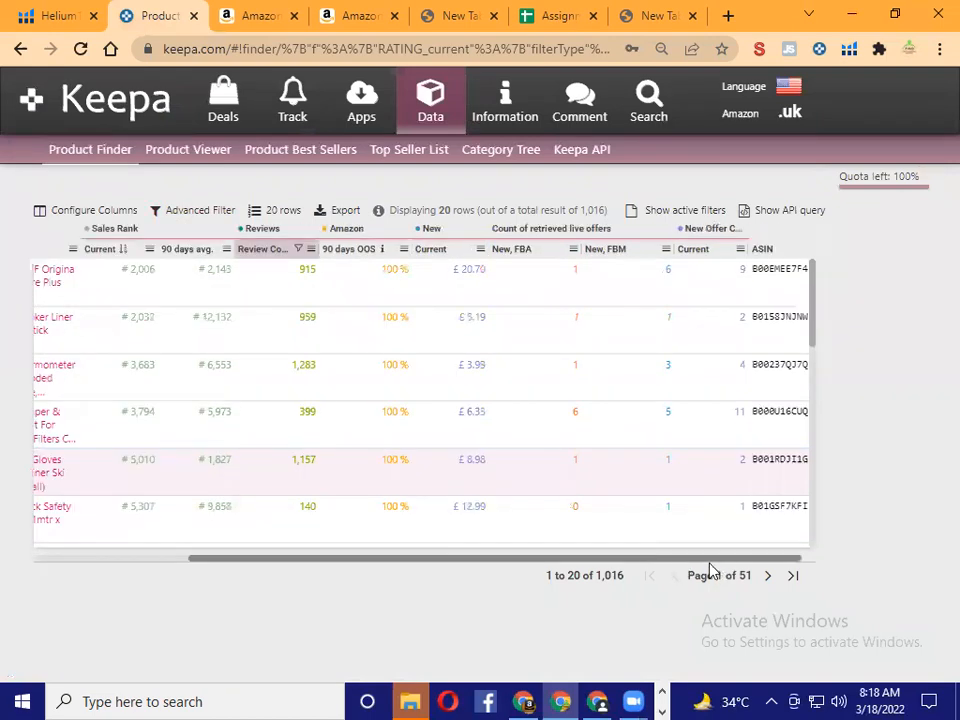
left_click_drag(558, 564, 751, 562)
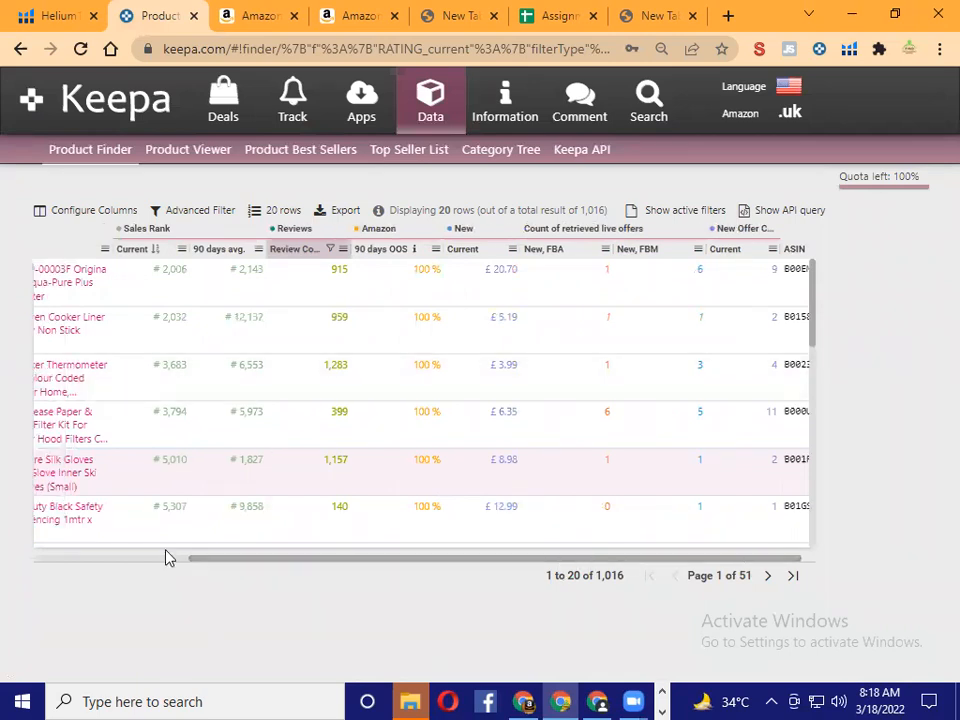
left_click_drag(219, 566, 58, 560)
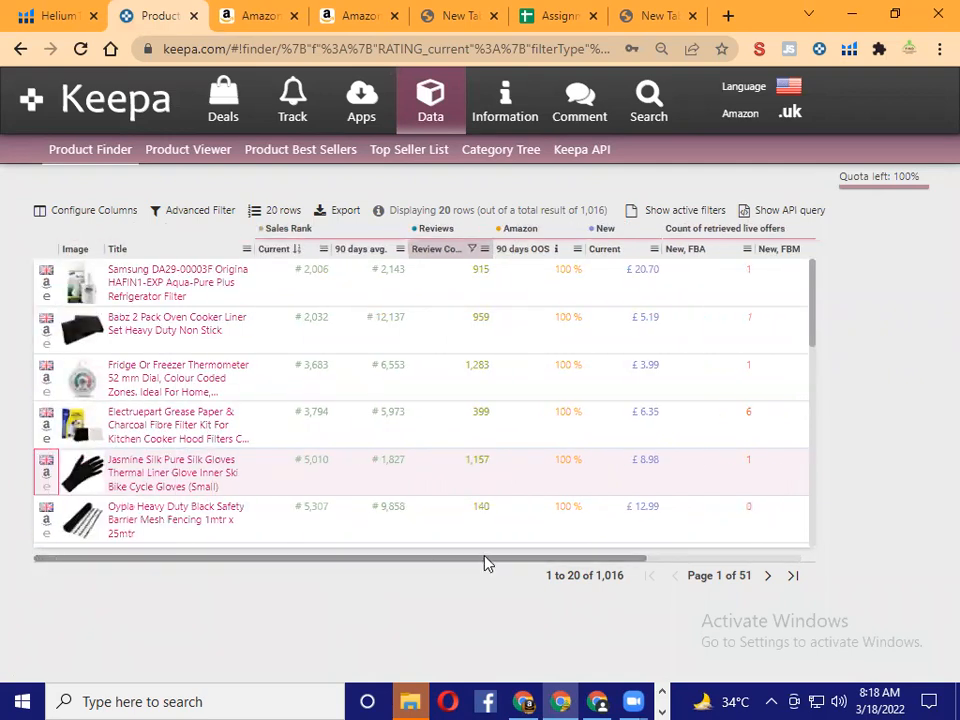
left_click_drag(253, 566, 186, 536)
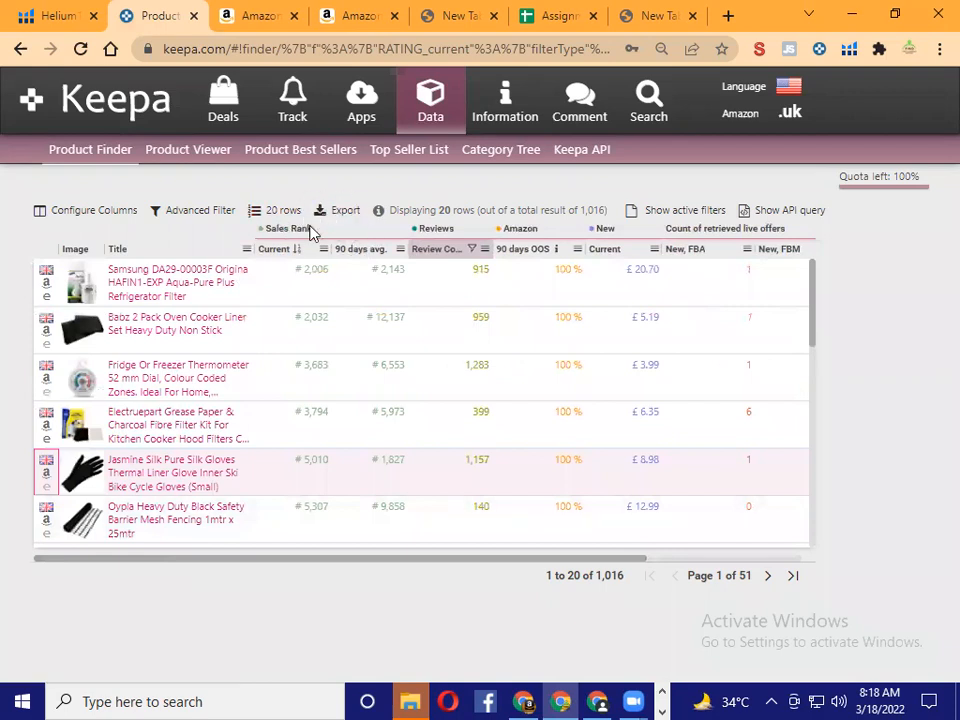
Step: Export all active columns of the displayed results page as an Excel (.xlsx) file
left_click(345, 213)
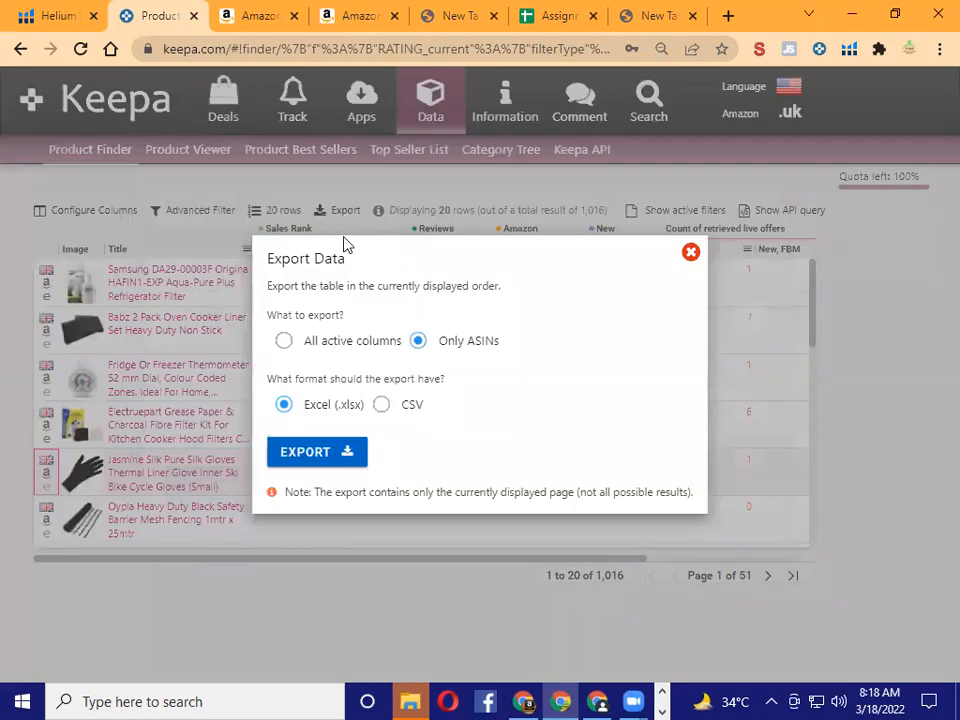
left_click(285, 342)
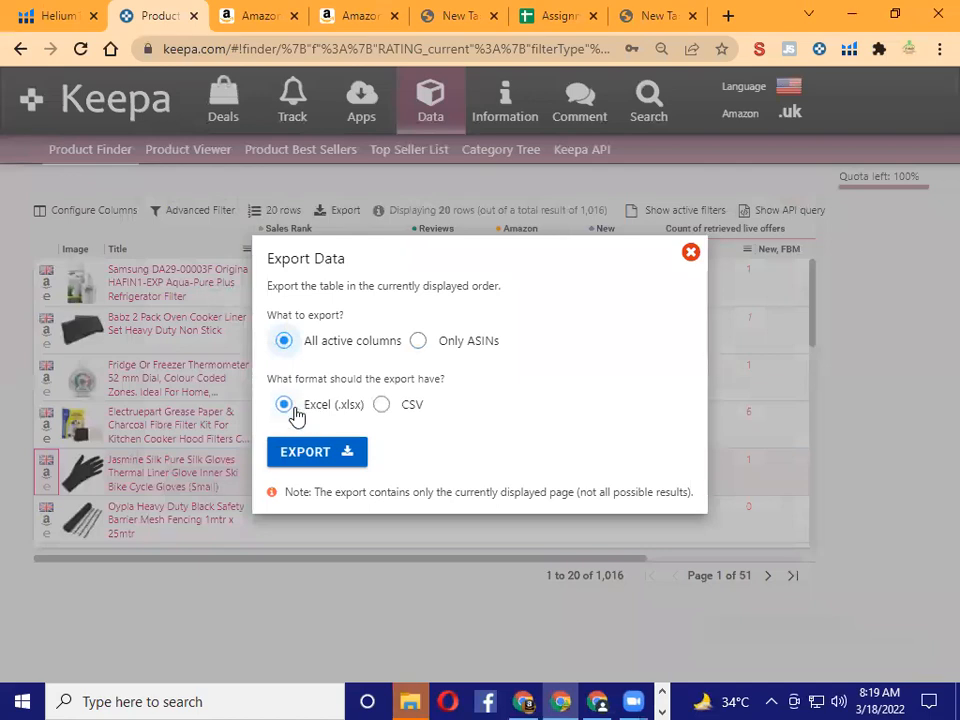
left_click(334, 453)
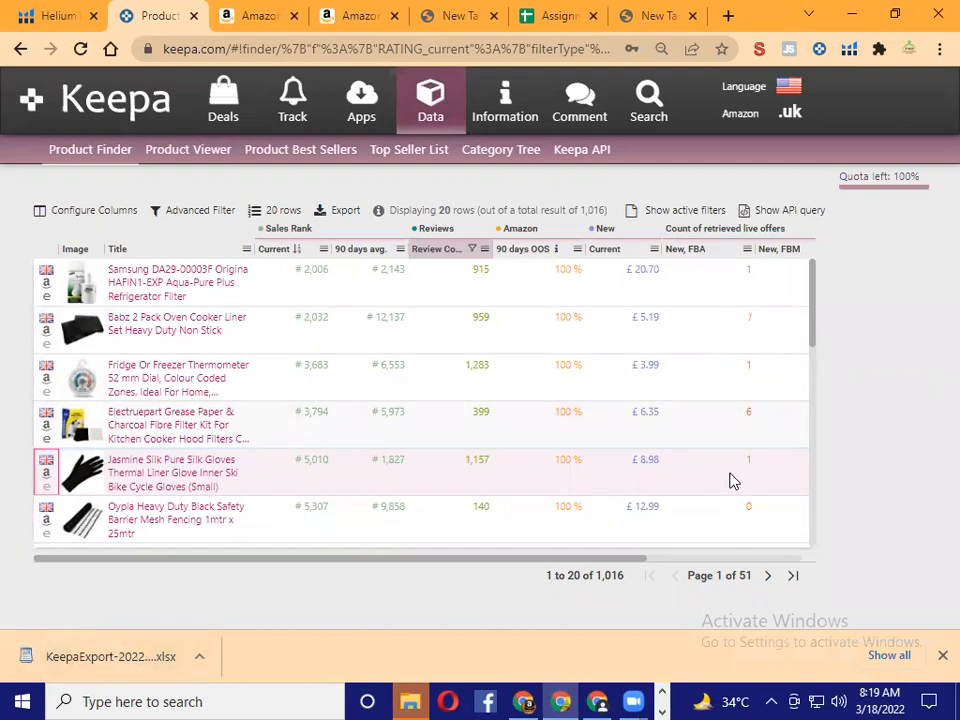
Step: Look through the remaining products on the first results page and all products on the second page
scroll(730, 481, "down", 1)
scroll(730, 481, "down", 7)
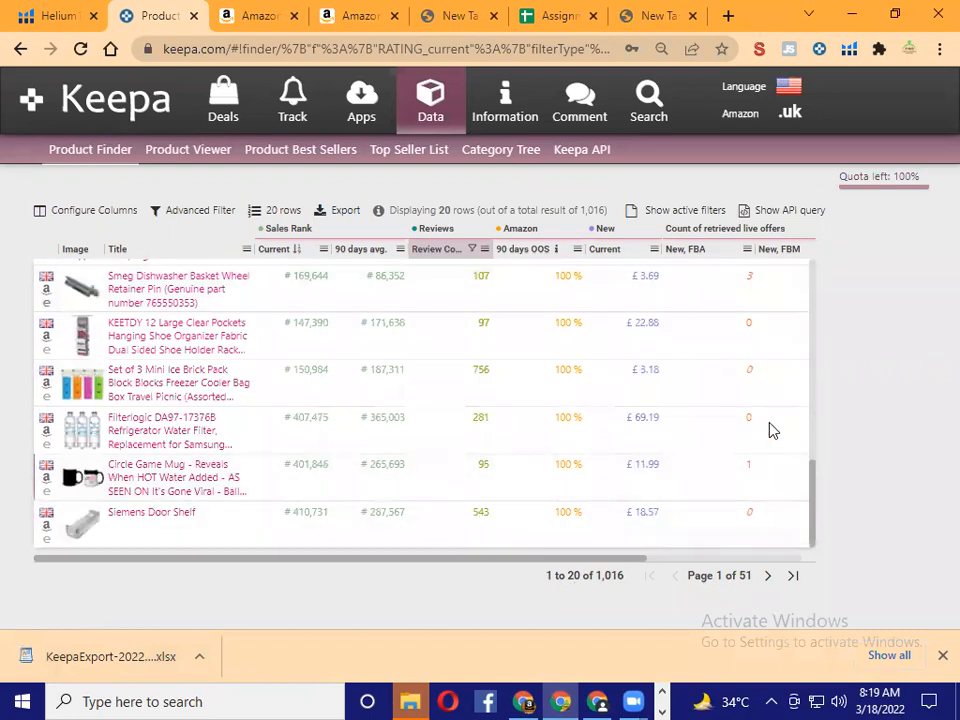
scroll(769, 431, "up", 8)
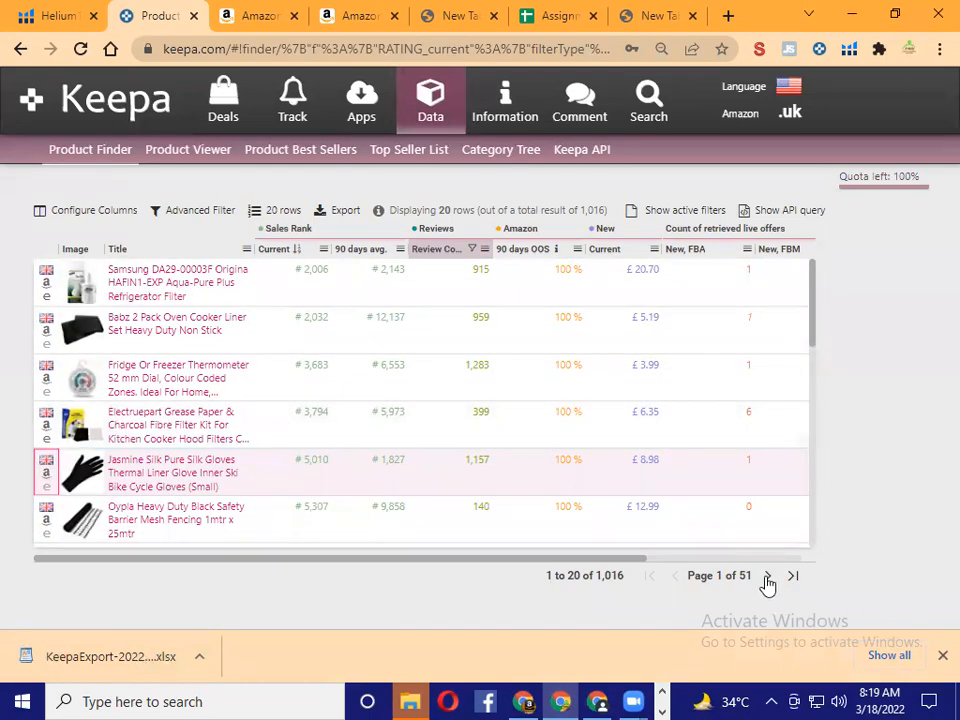
left_click(767, 577)
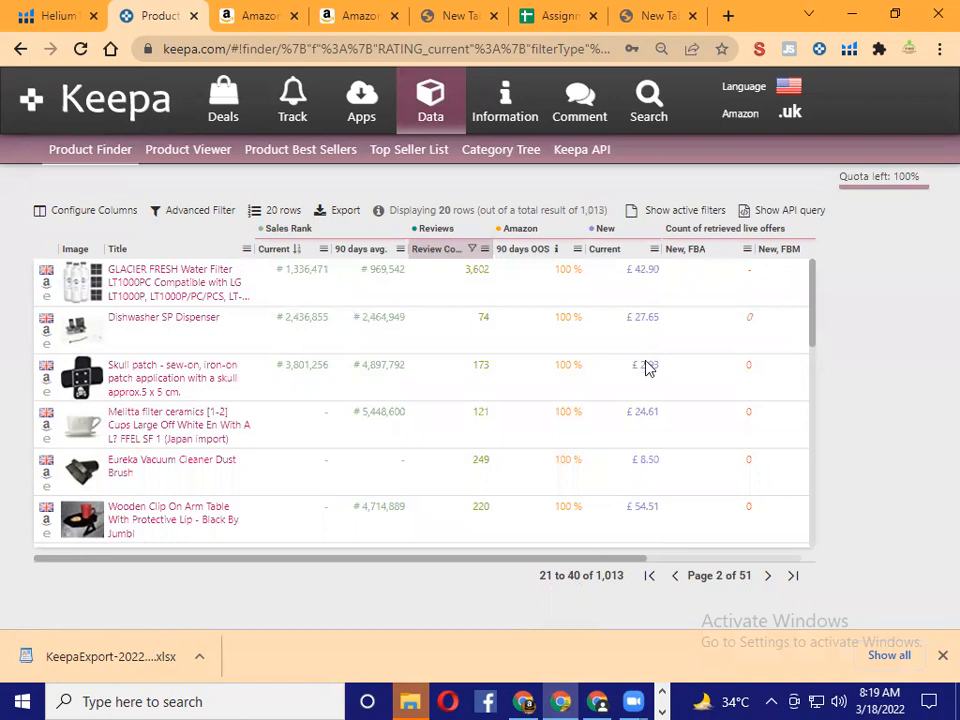
scroll(656, 440, "down", 5)
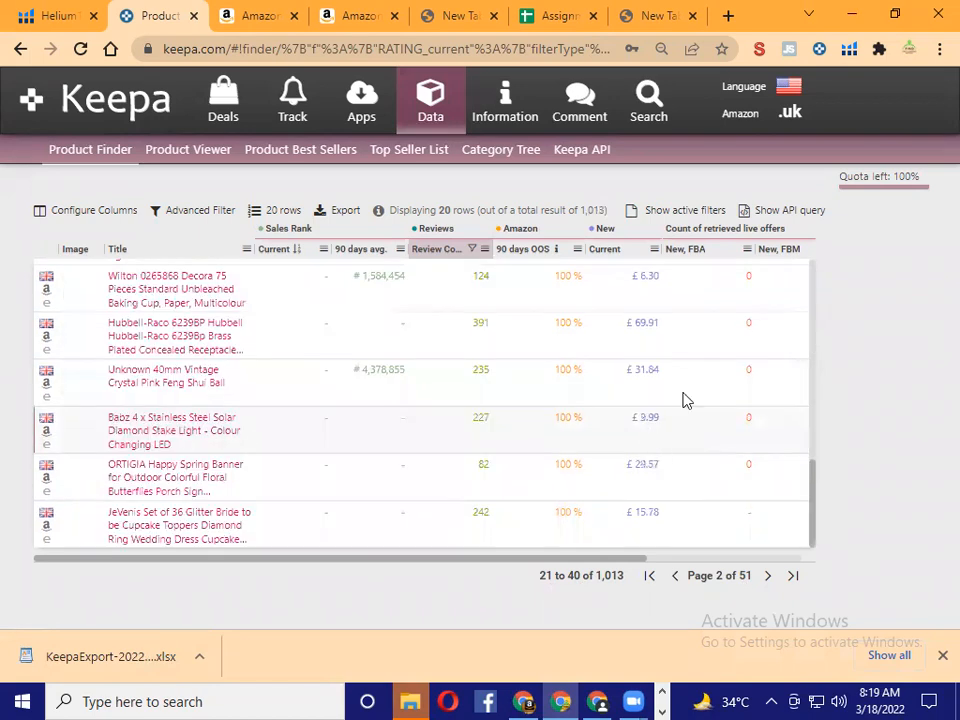
scroll(604, 440, "up", 5)
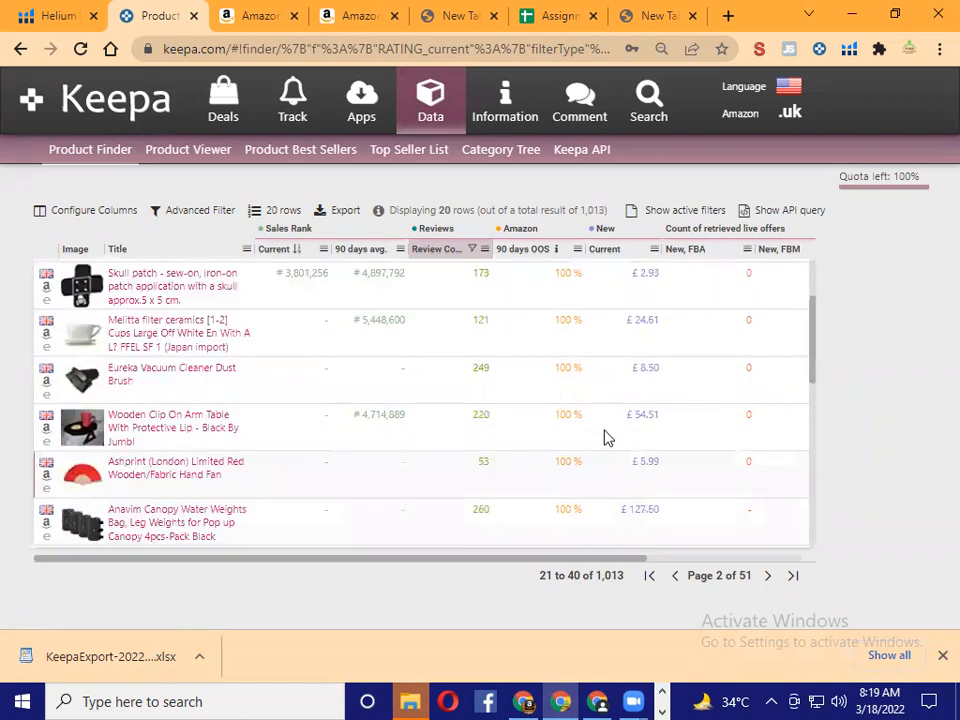
scroll(604, 437, "up", 2)
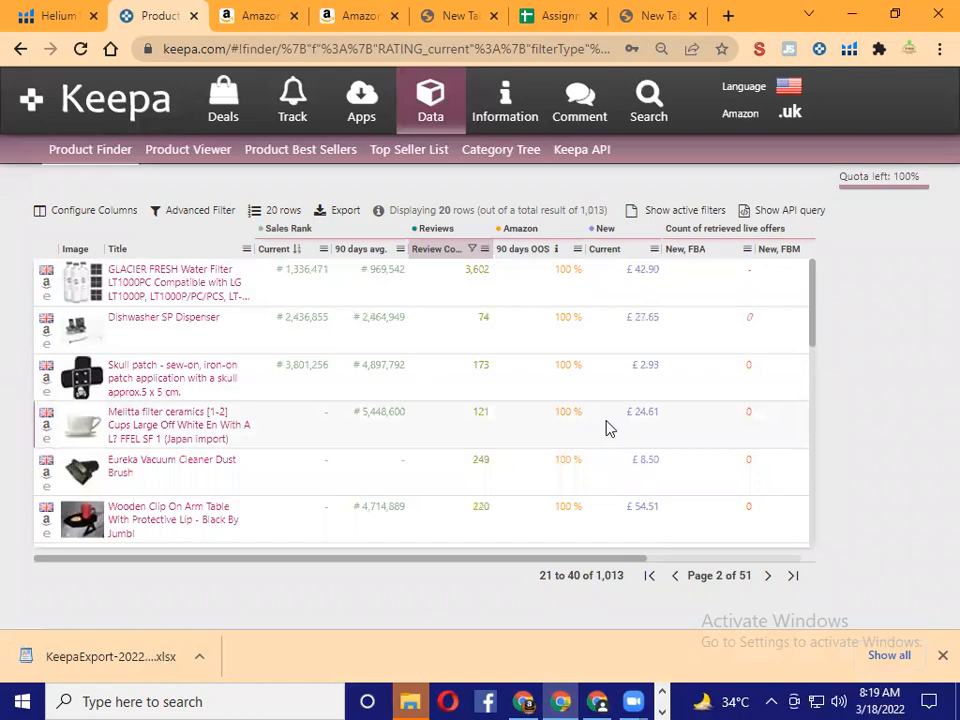
scroll(610, 428, "down", 7)
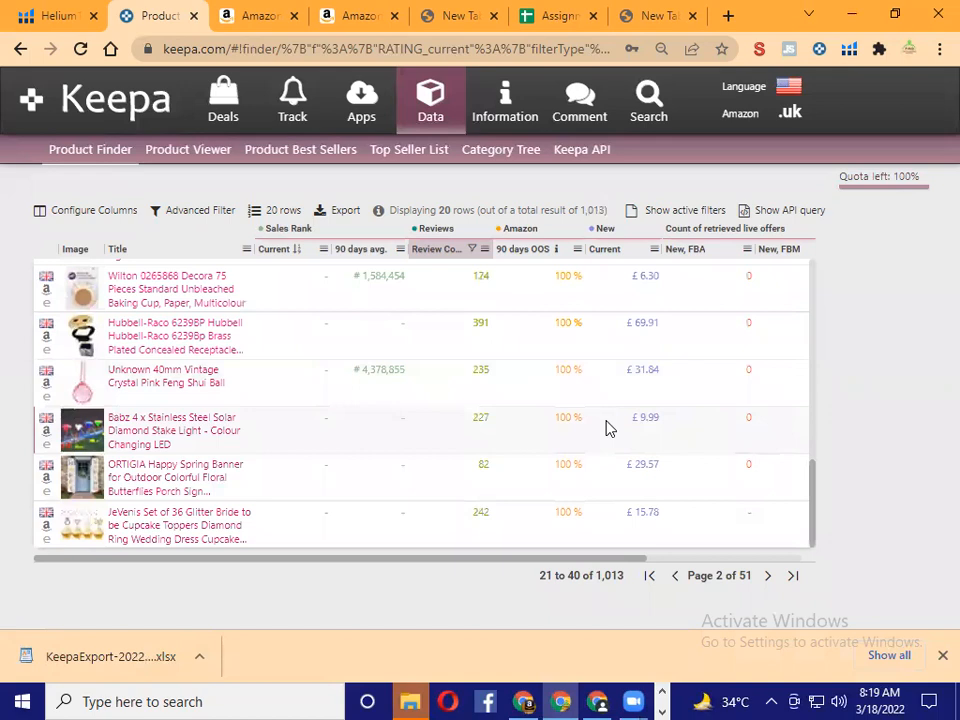
scroll(606, 428, "up", 7)
scroll(684, 540, "down", 4)
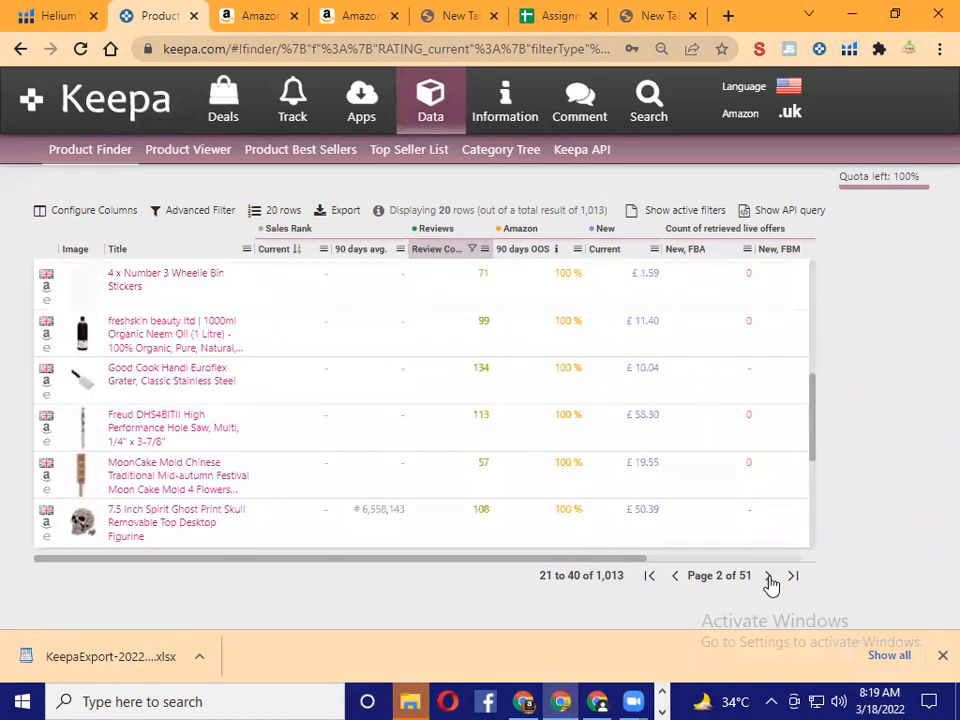
Step: Look through the third page of product results and continue to the fourth page
left_click(769, 578)
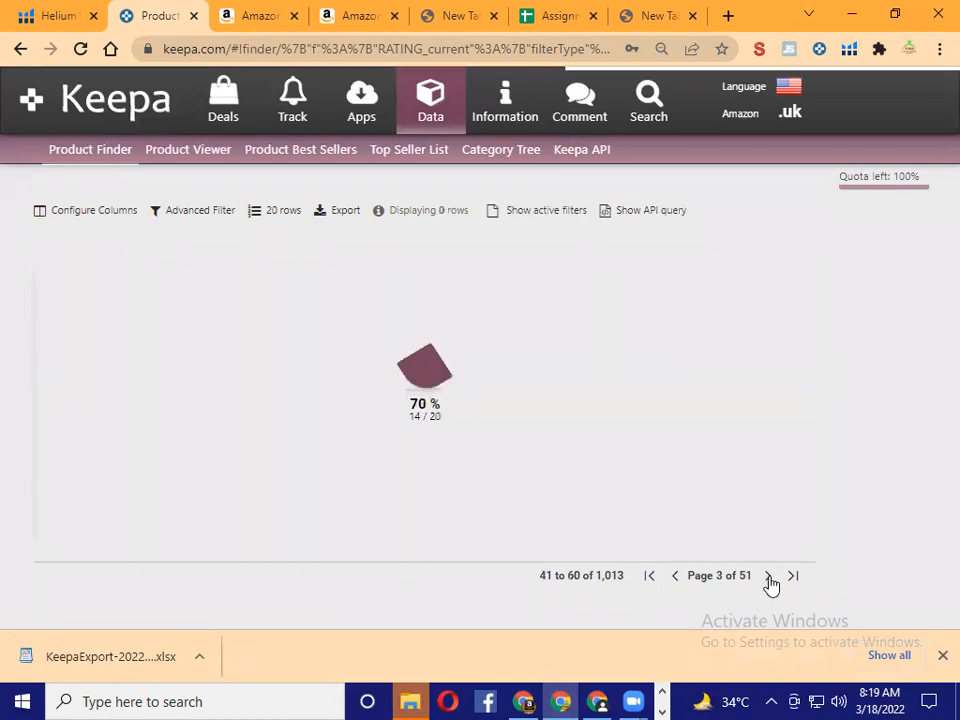
scroll(414, 358, "down", 3)
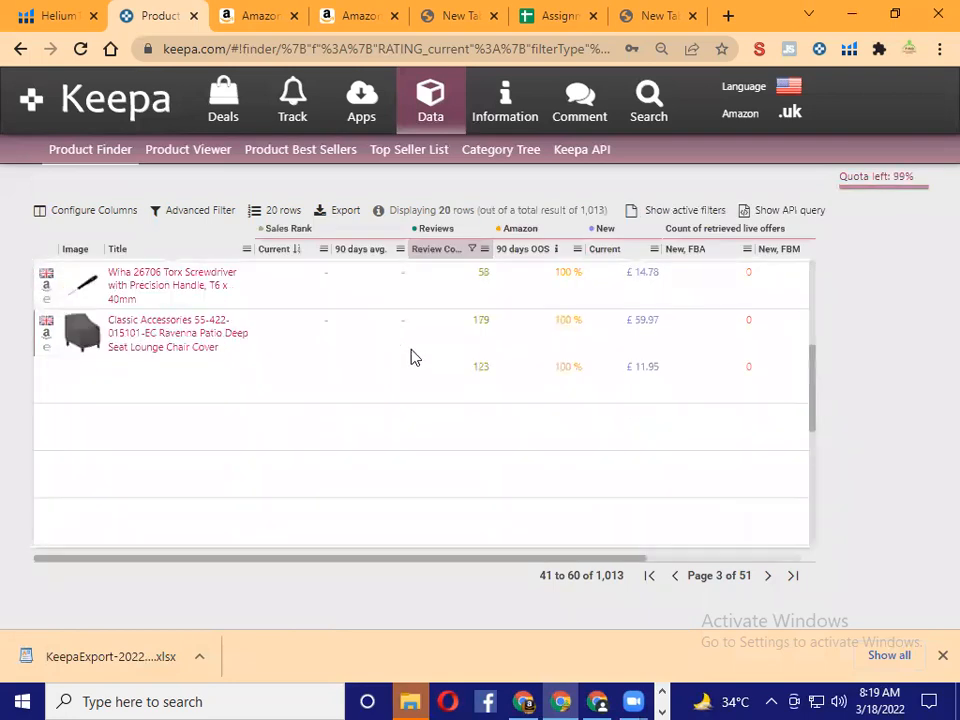
scroll(544, 428, "down", 3)
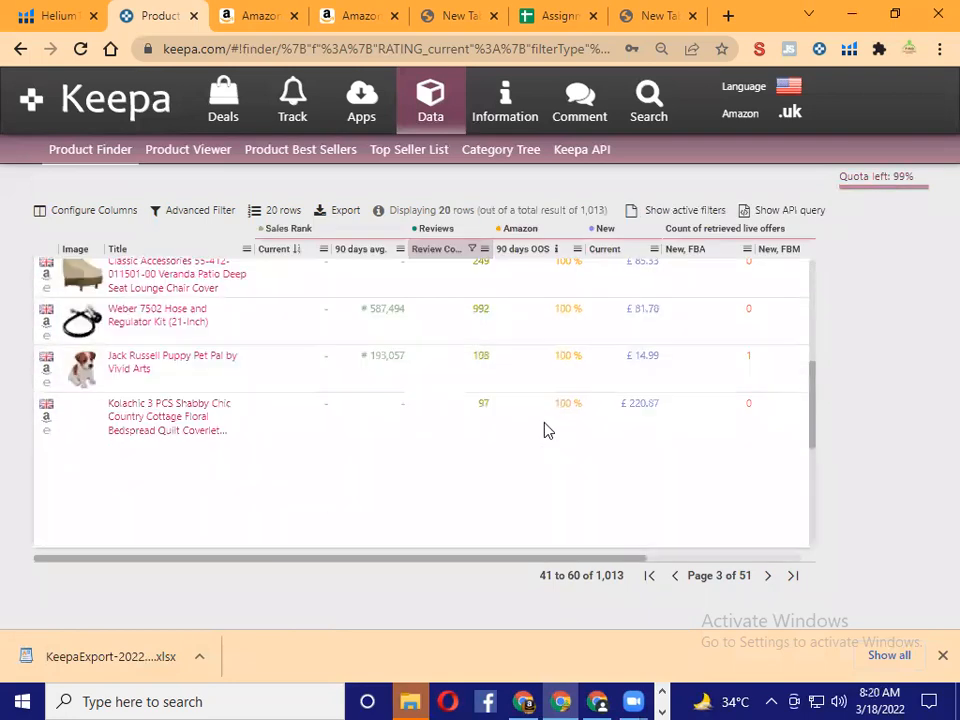
scroll(560, 427, "down", 2)
scroll(628, 429, "up", 7)
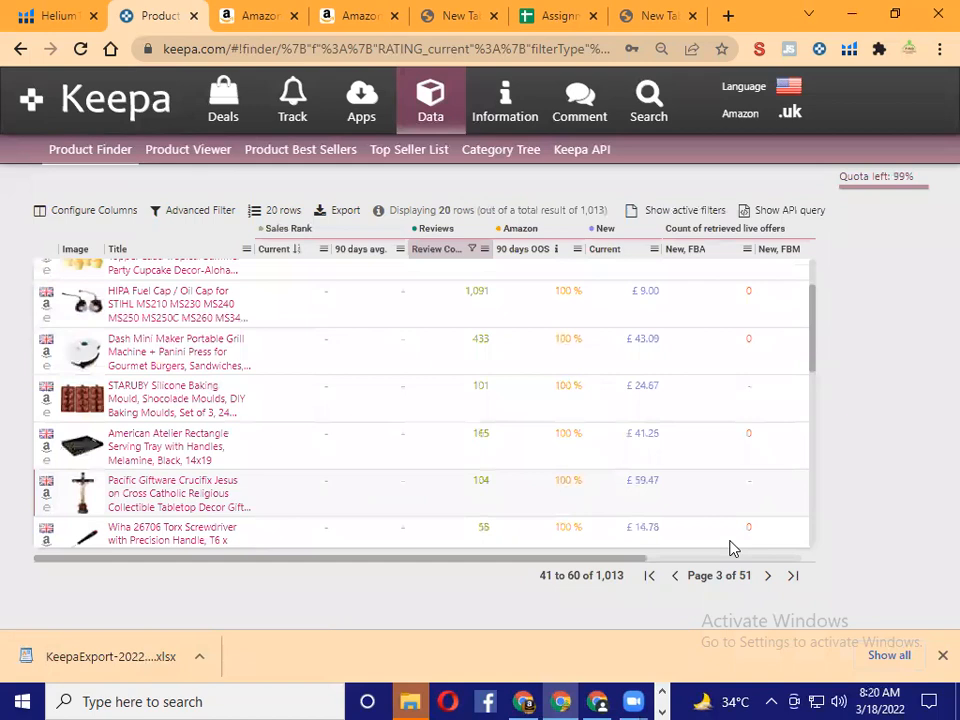
left_click(767, 578)
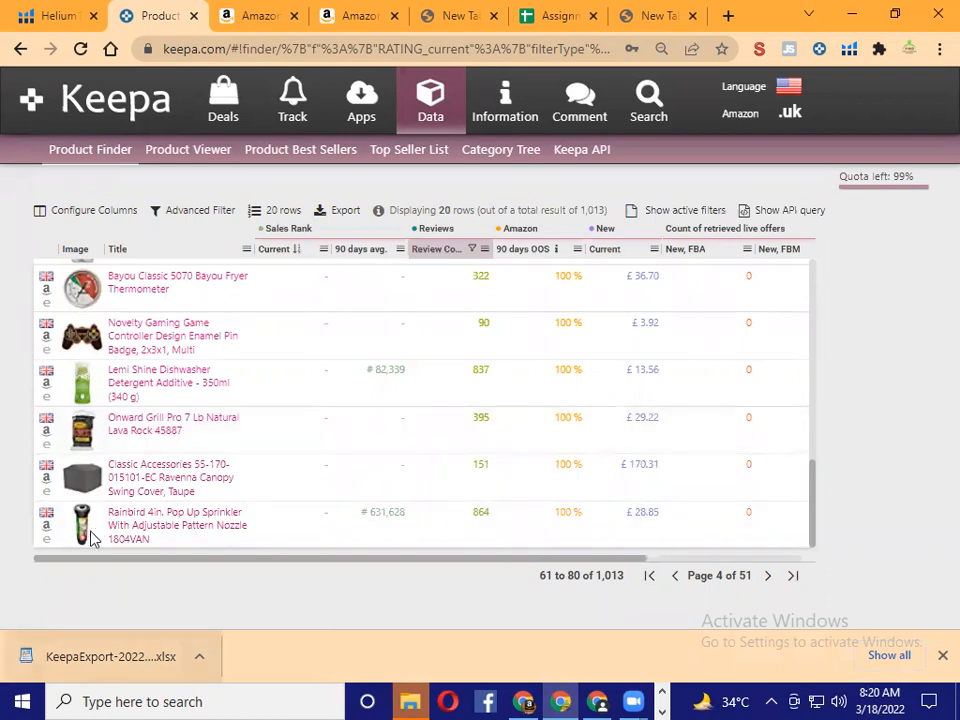
Step: Switch to the unused browser tab and open Google Sheets from the Google home page's app list
left_click(674, 12)
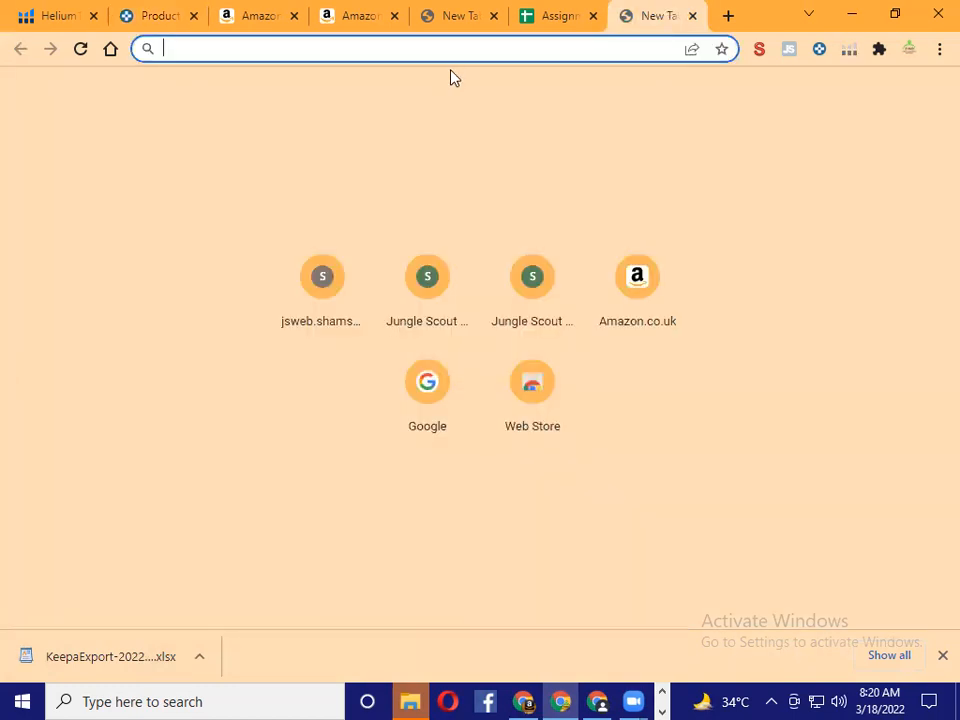
left_click(431, 392)
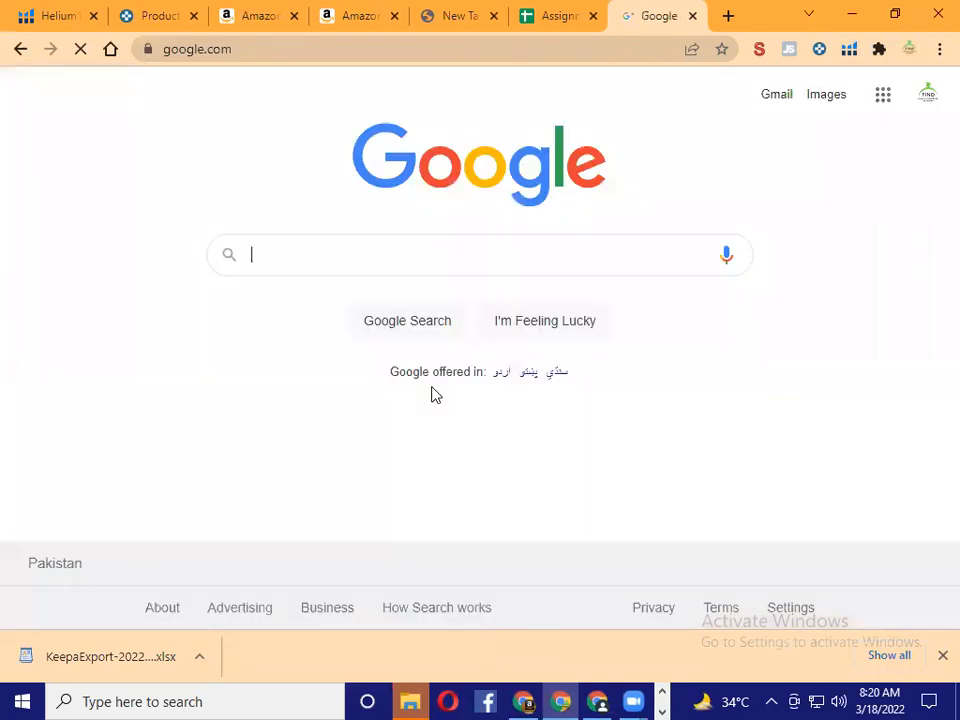
left_click(884, 104)
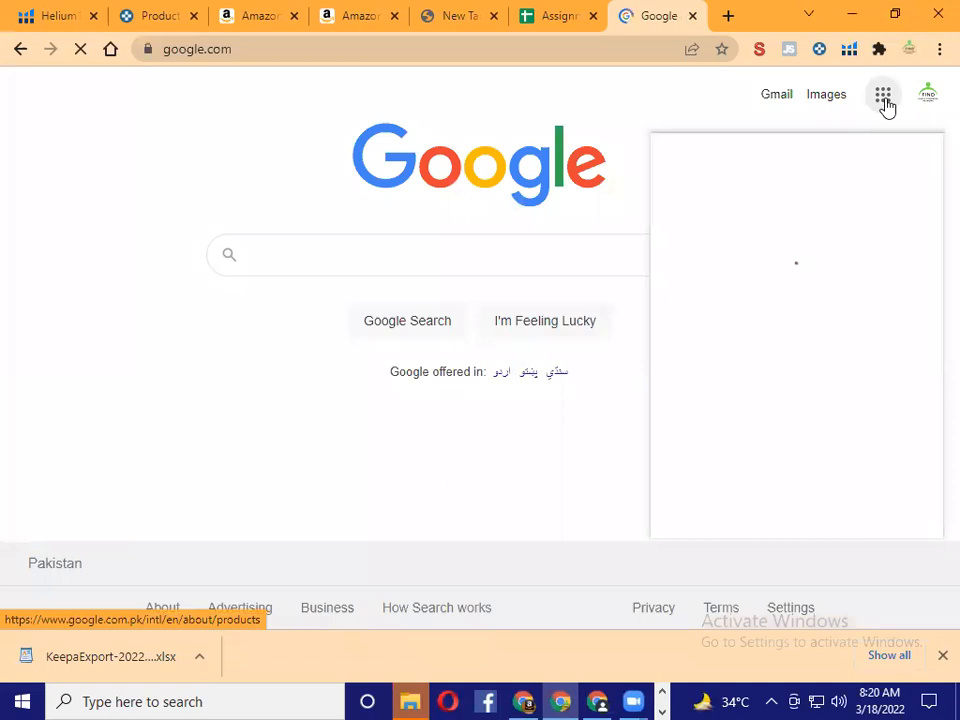
scroll(886, 330, "down", 2)
scroll(880, 366, "down", 2)
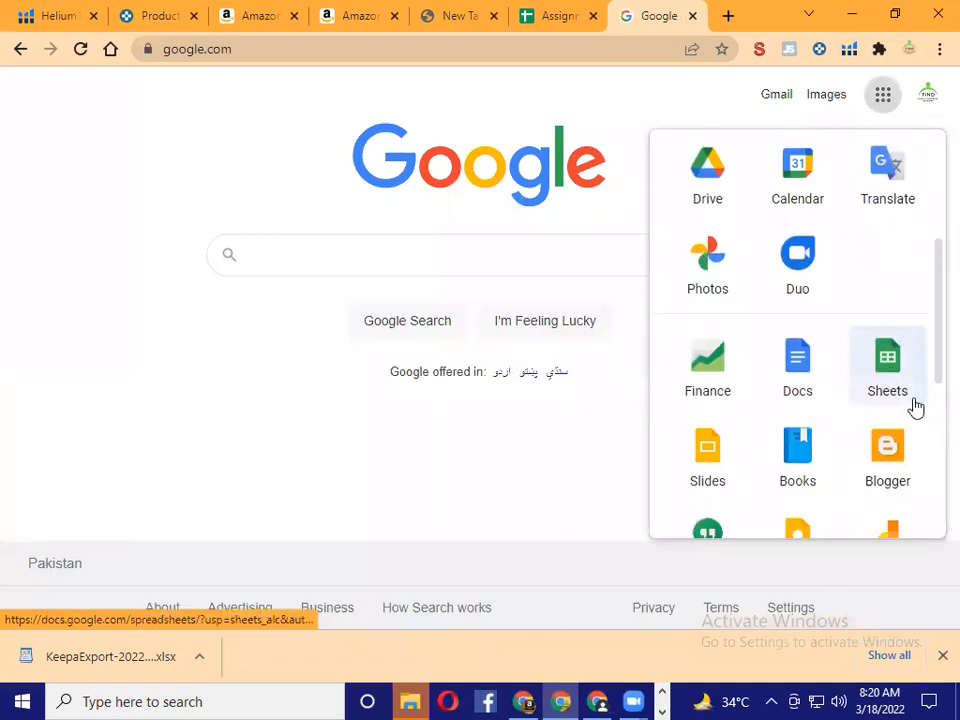
left_click(888, 366)
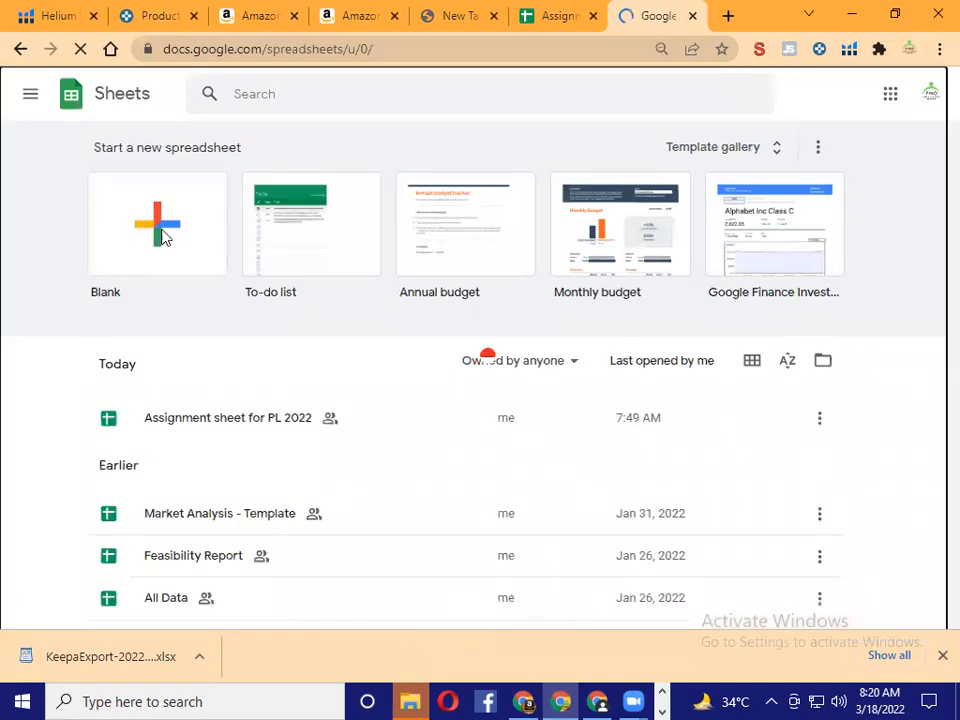
Step: Create a blank spreadsheet and from it upload and open the KeepaExport-2022-03-18-ProductFinder file from the Downloads folder
left_click(163, 236)
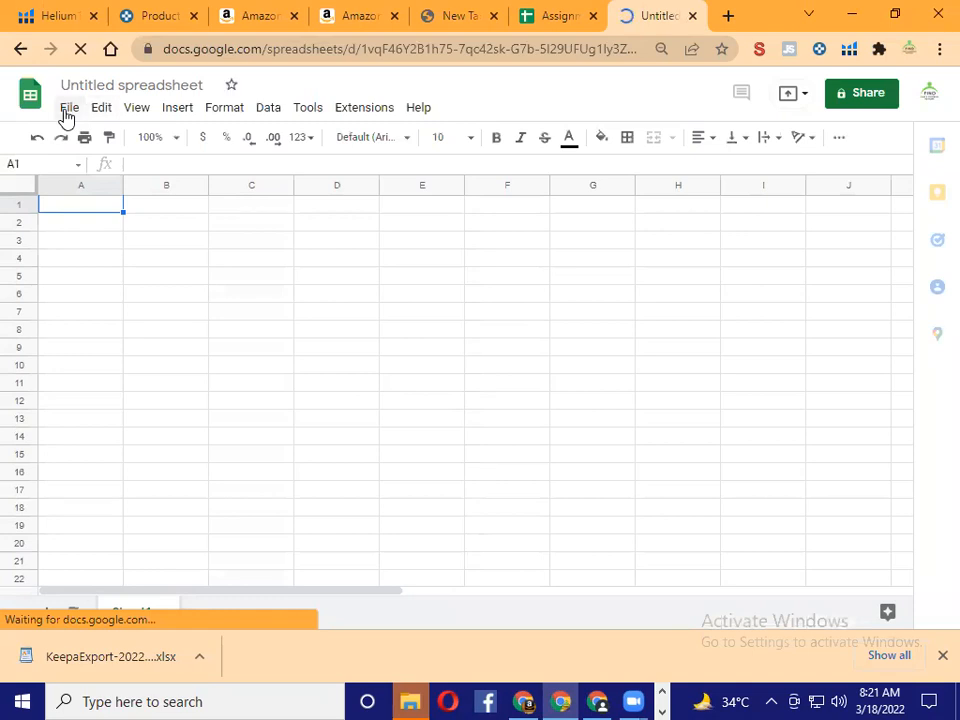
left_click(67, 112)
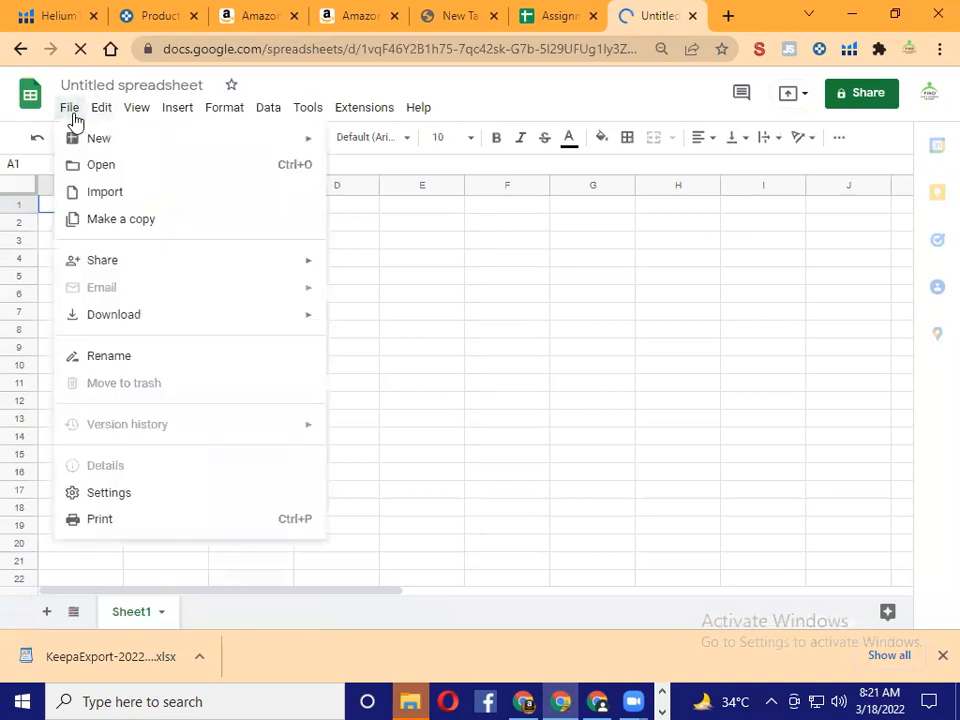
left_click(127, 171)
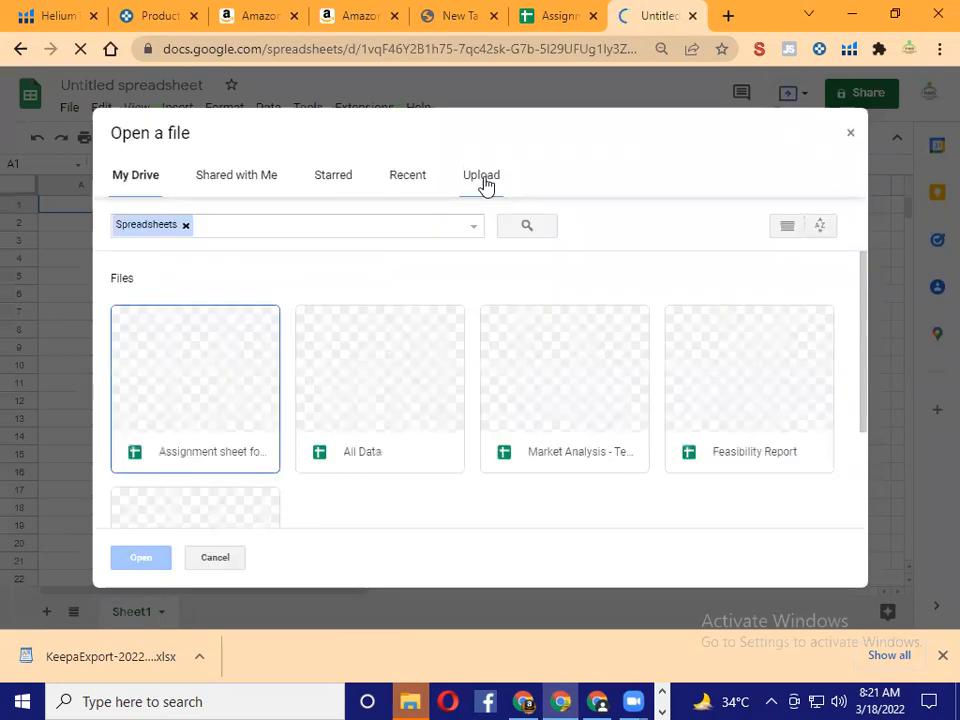
left_click(480, 178)
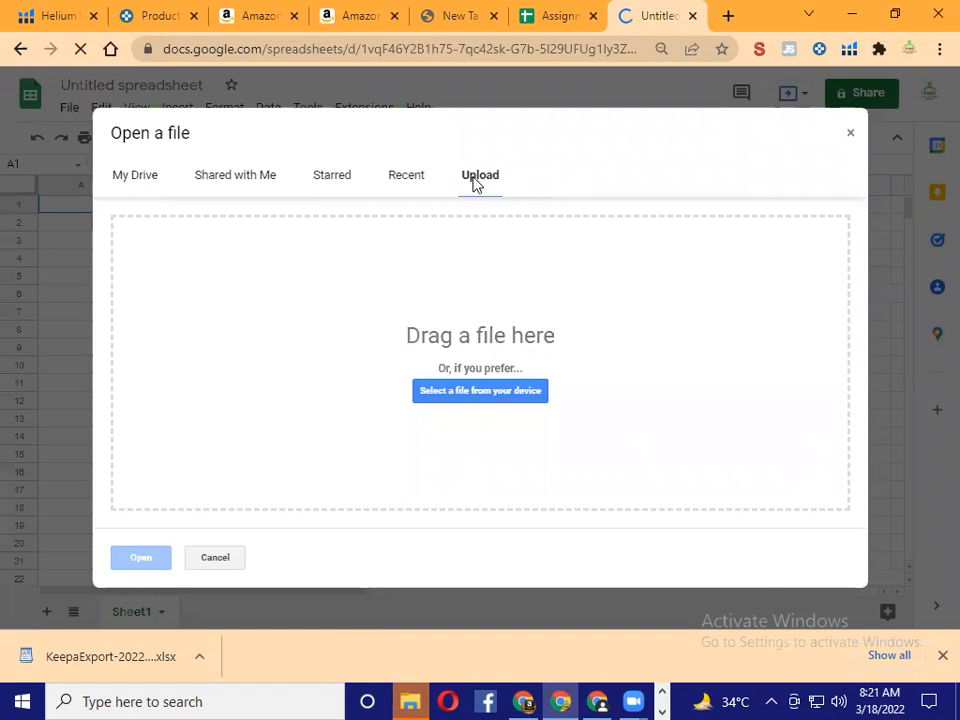
left_click(476, 396)
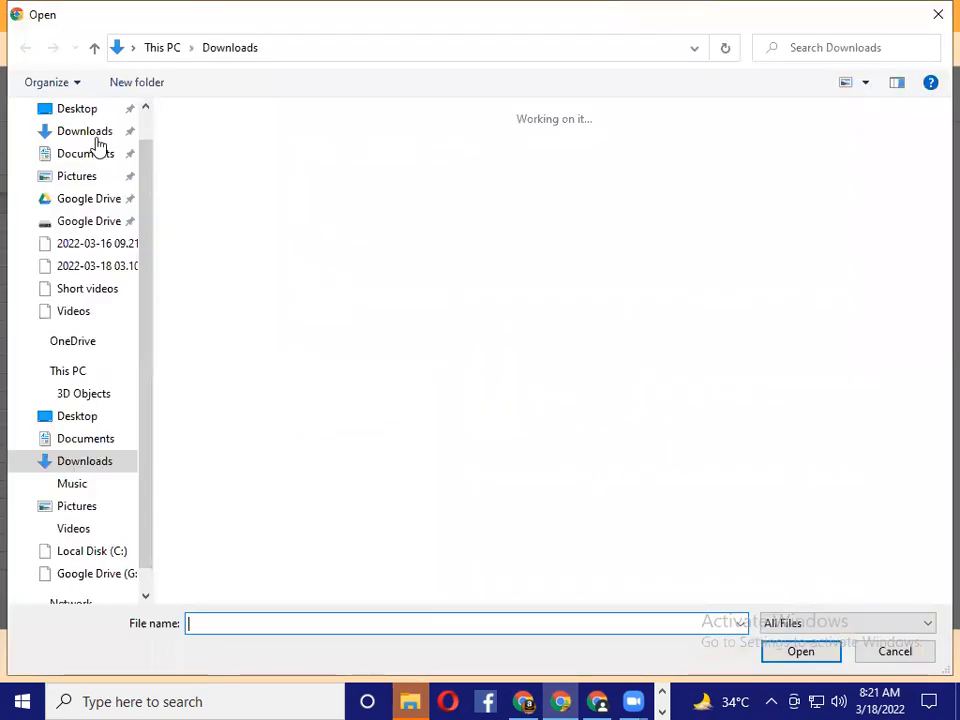
left_click(208, 199)
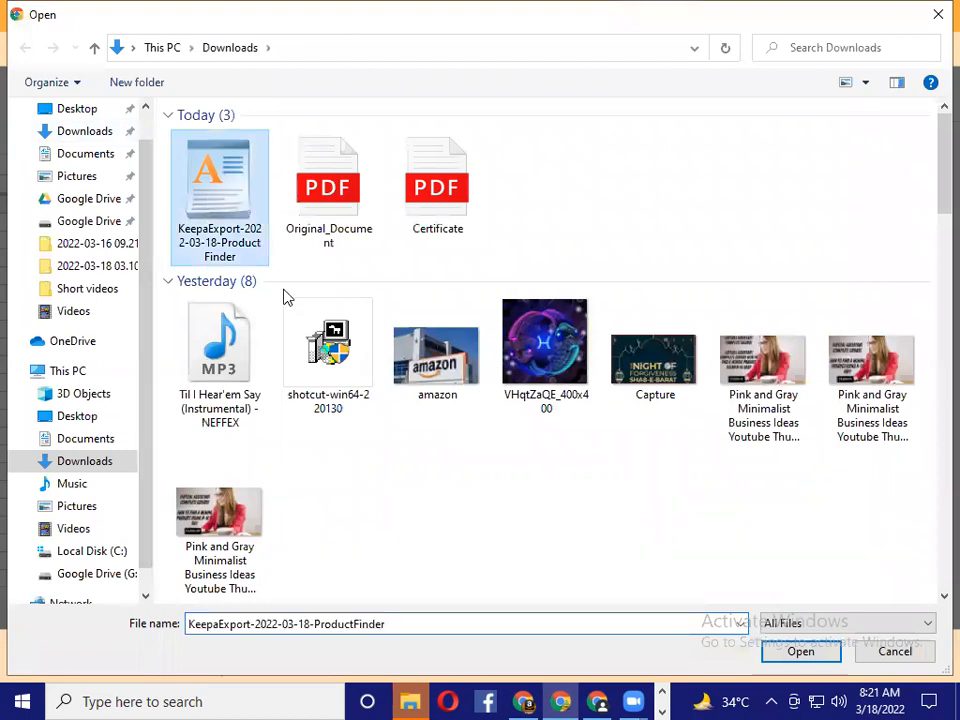
key("Return")
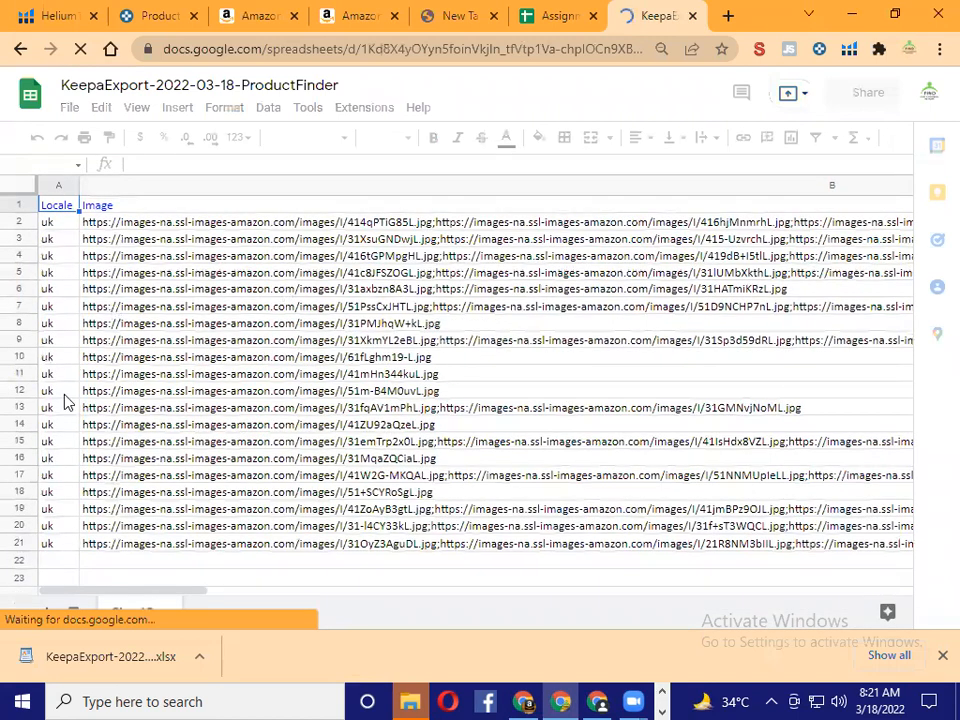
Step: Look over the imported product rows down to the last filled row and return to the header row
scroll(62, 549, "down", 2)
left_click(62, 549)
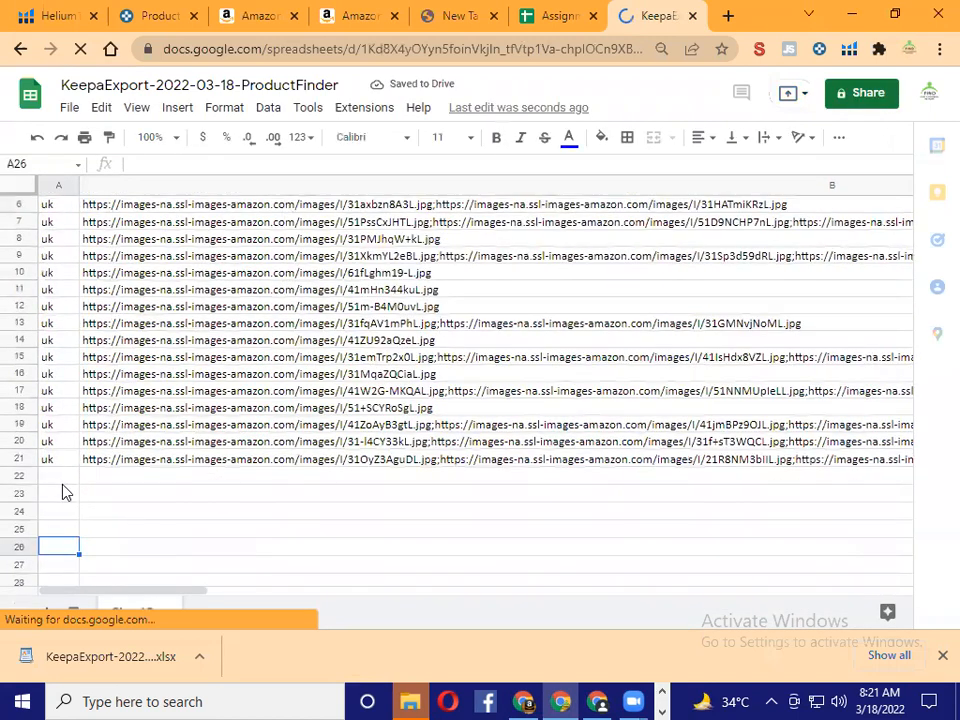
left_click(55, 462)
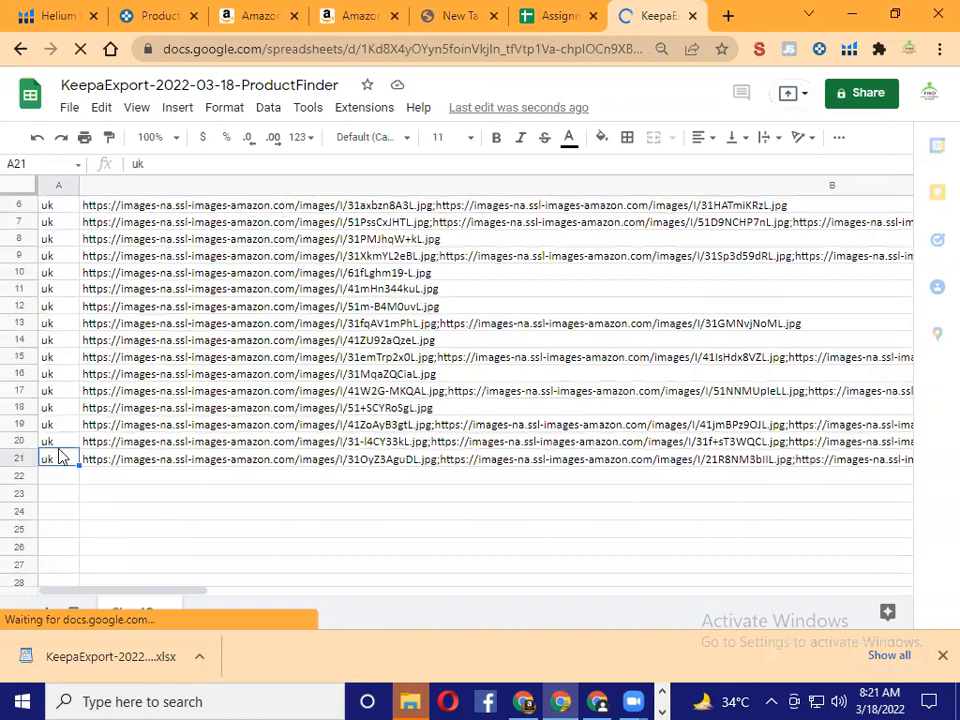
scroll(92, 268, "up", 2)
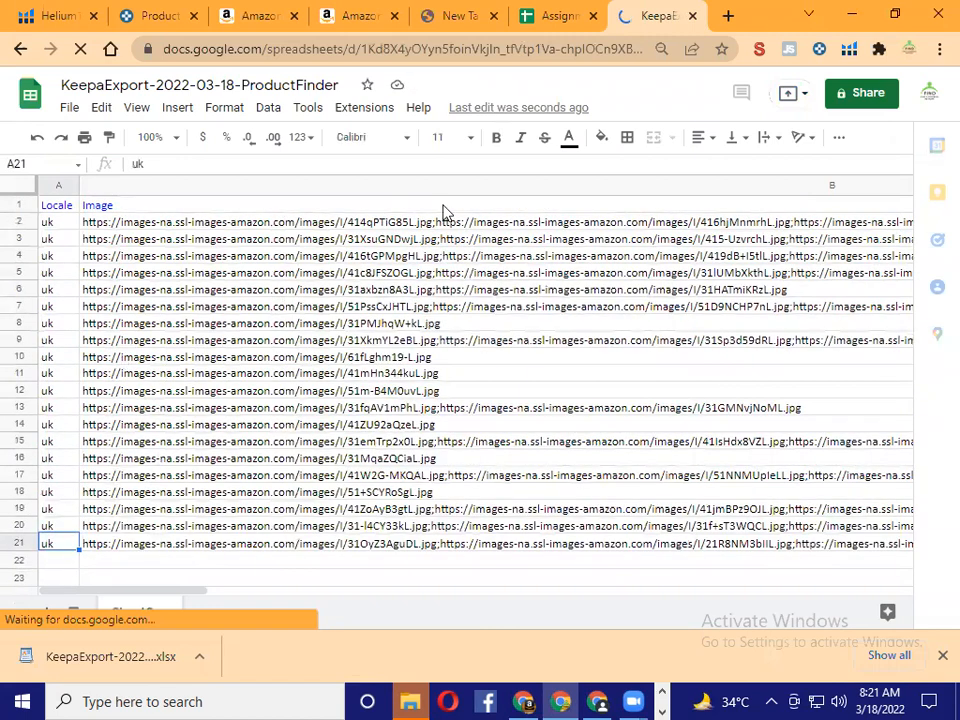
Step: Try narrowing the Image and Title columns to bring the sales rank and review columns into view
key("ctrl+minus")
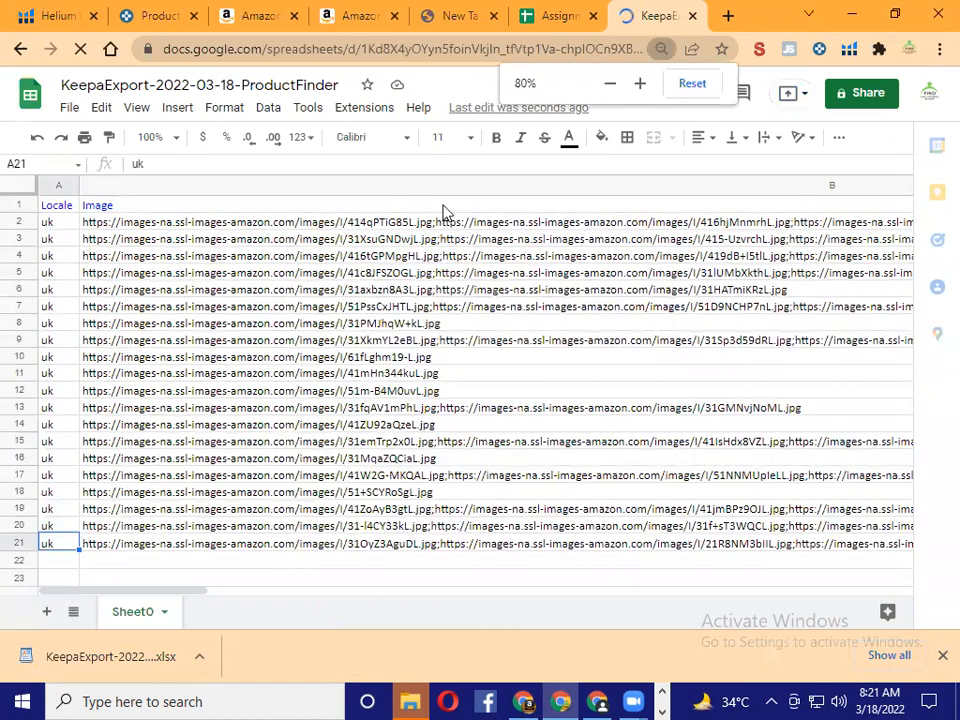
key("ctrl+minus")
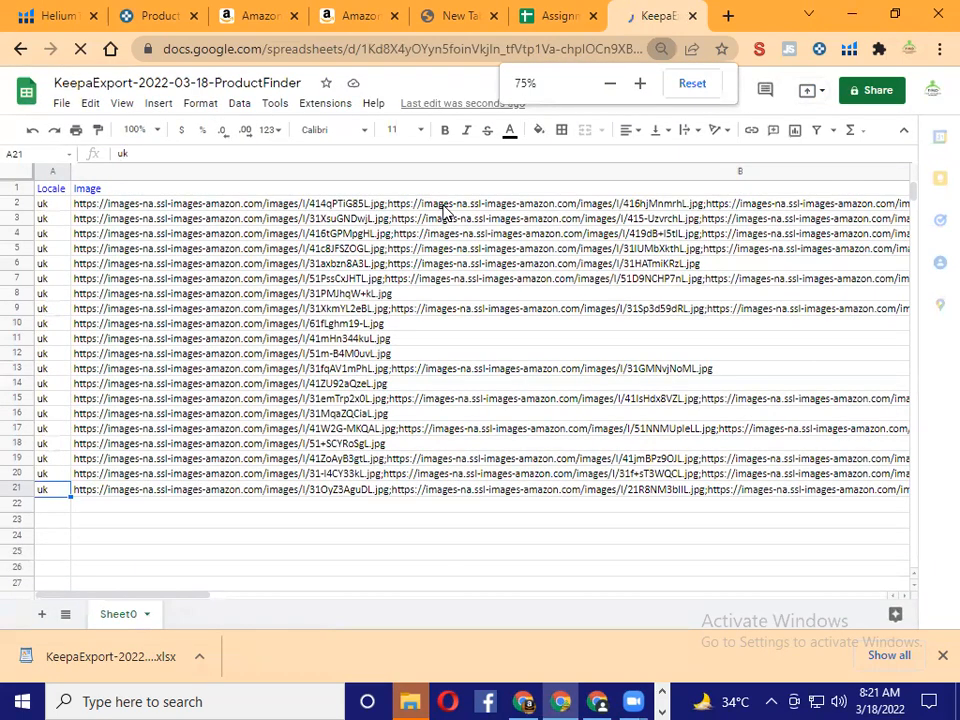
key("ctrl+minus")
key("ctrl+minus")
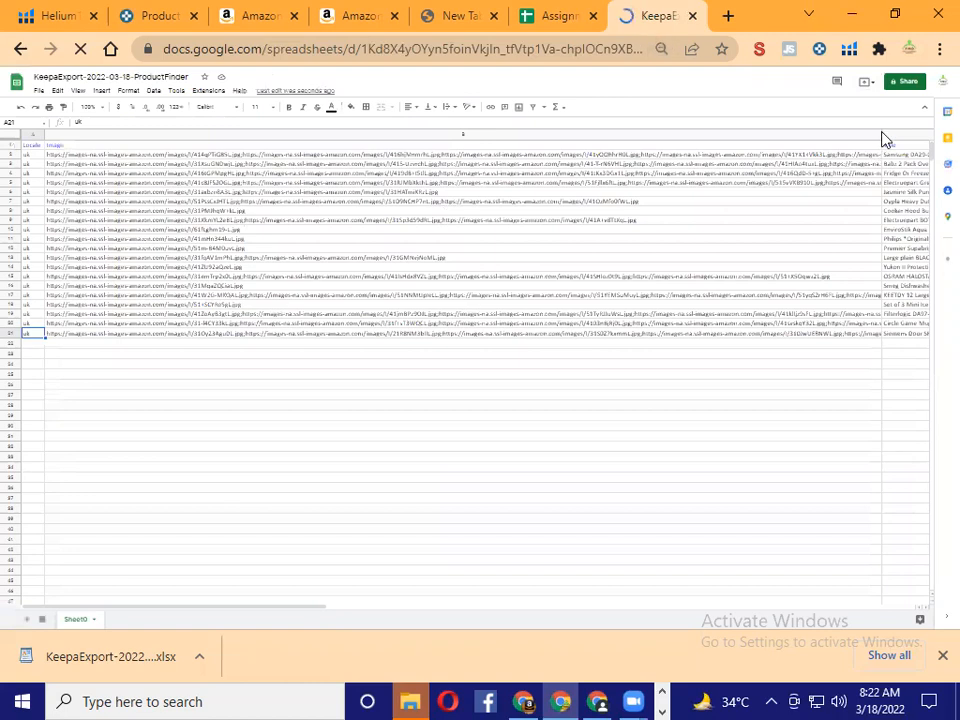
left_click_drag(874, 133, 116, 137)
left_click_drag(716, 135, 187, 128)
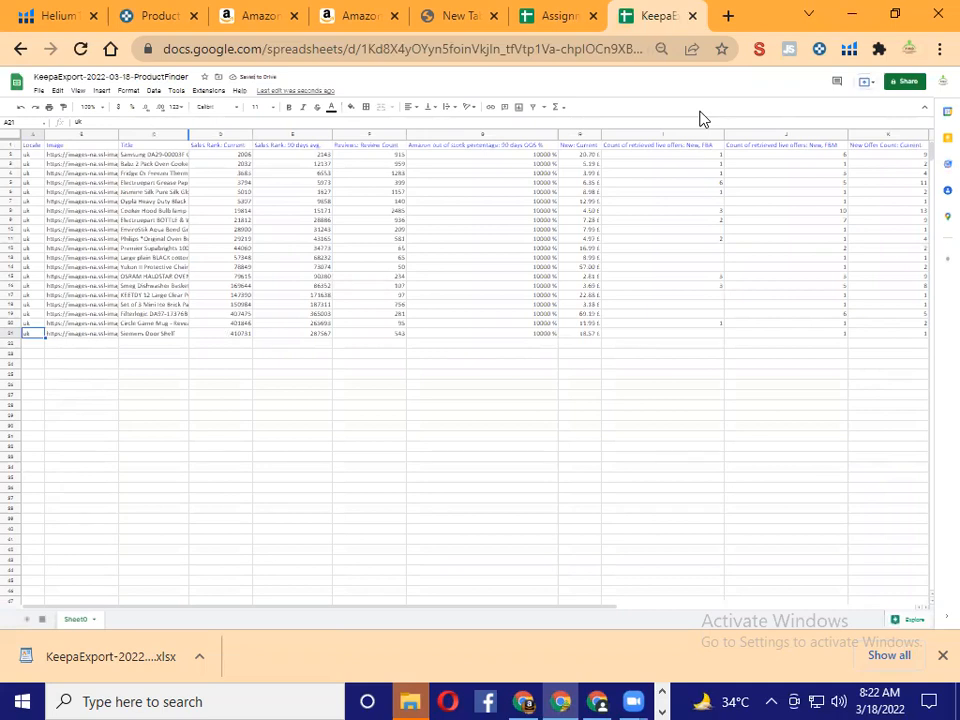
Step: Auto-fit the Title column's width and undo the column width changes
key("ctrl+plus")
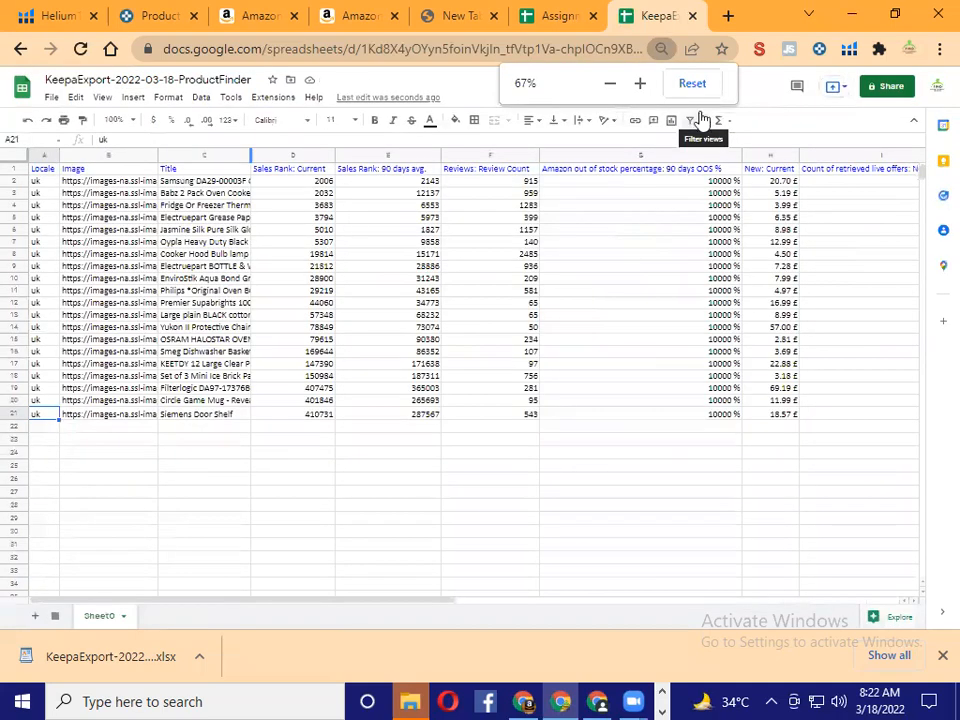
key("ctrl+plus")
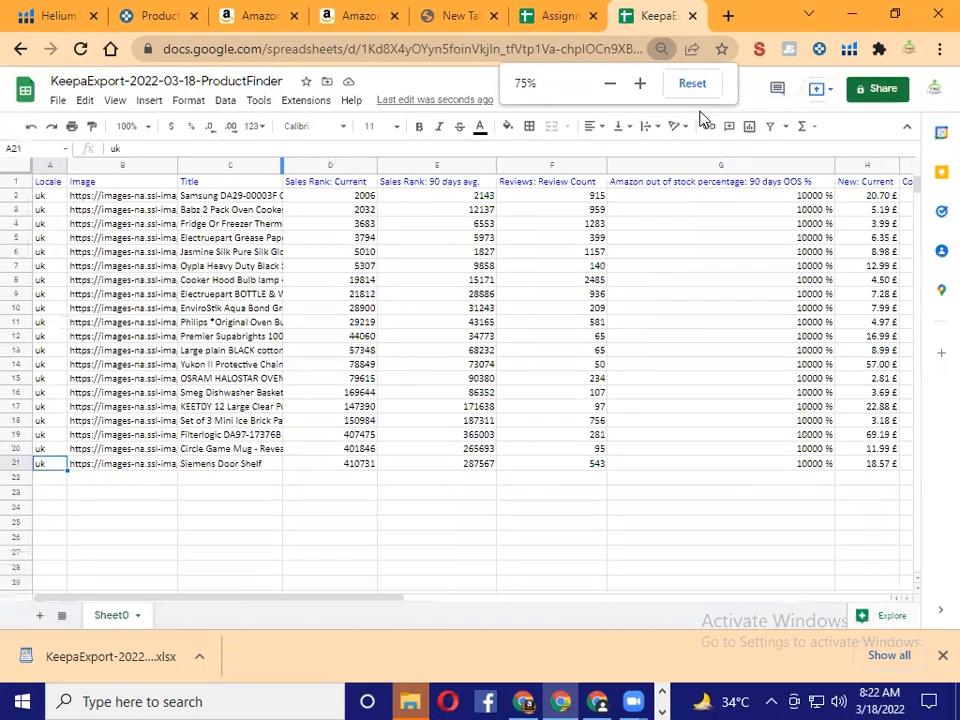
double_click(282, 165)
key("ctrl+z")
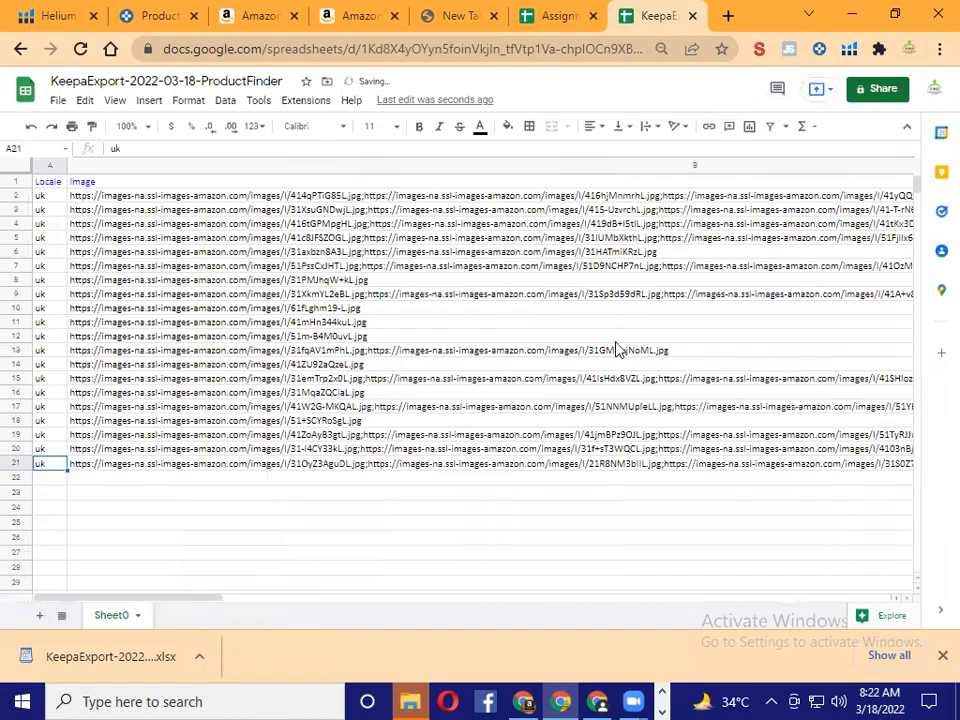
Step: Narrow the Image column and the Title column so the sales rank, review, price and offer columns fit beside them
key("ctrl+plus")
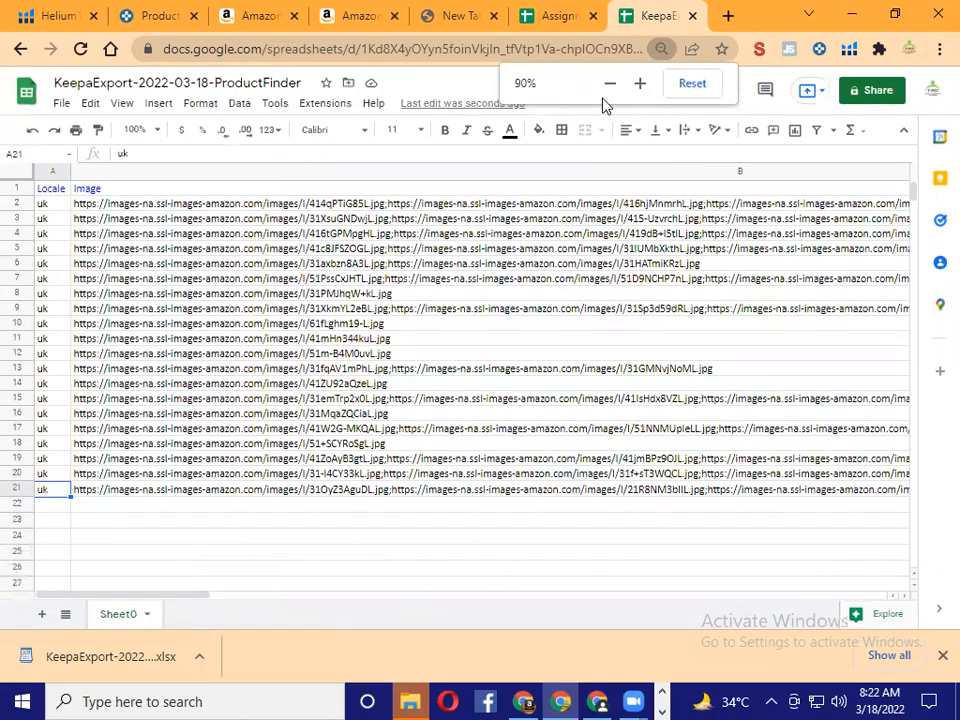
key("ctrl+plus")
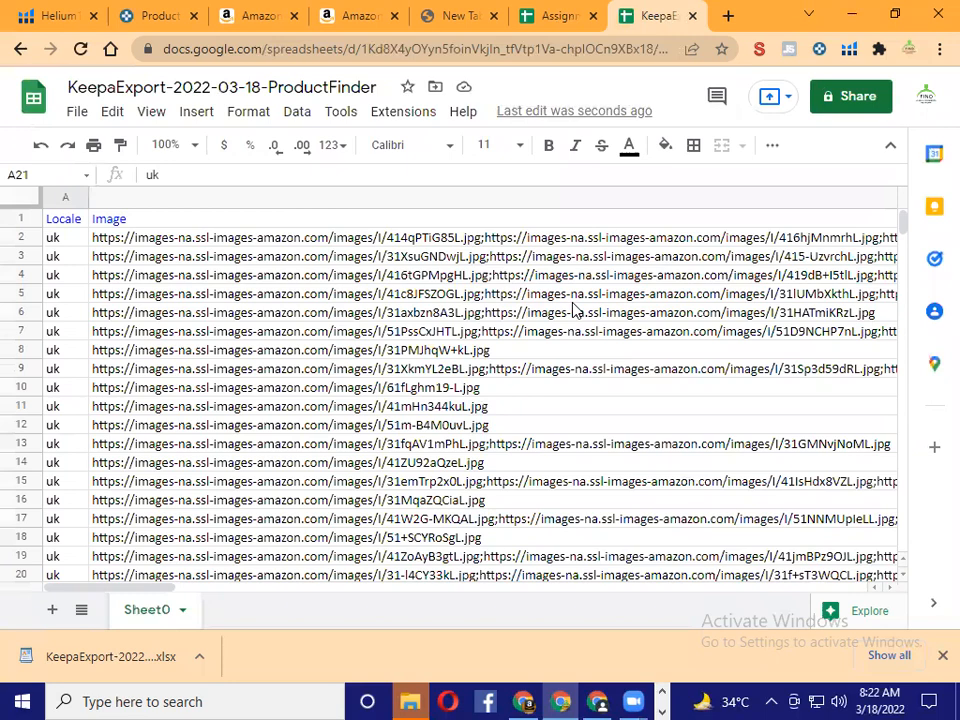
key("ctrl+minus")
key("ctrl+minus")
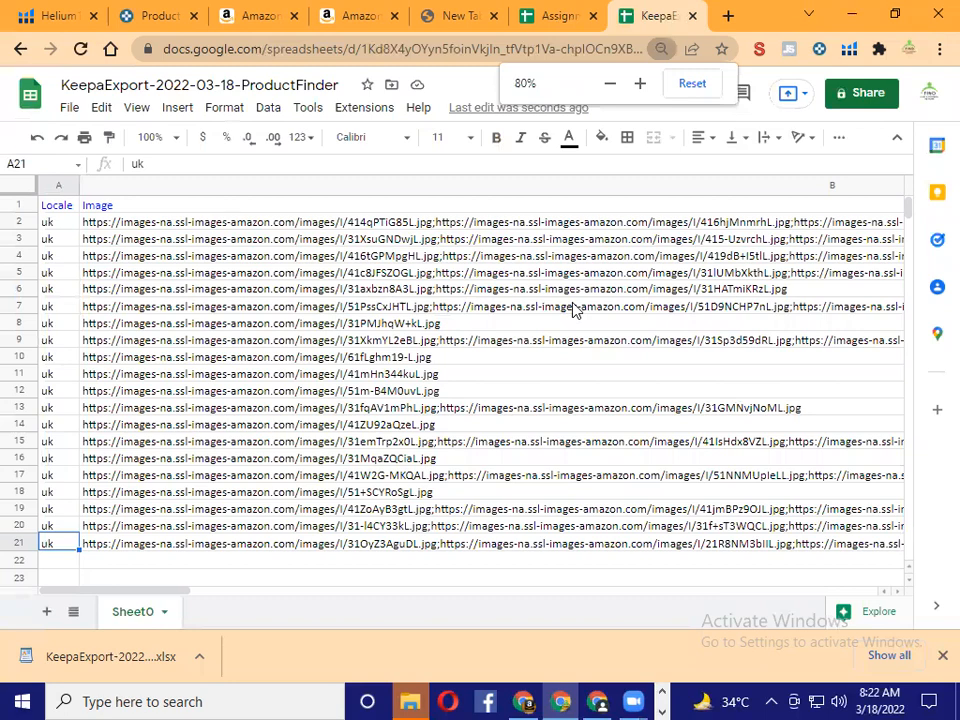
key("ctrl+minus")
key("ctrl+minus")
key("ctrl+minus")
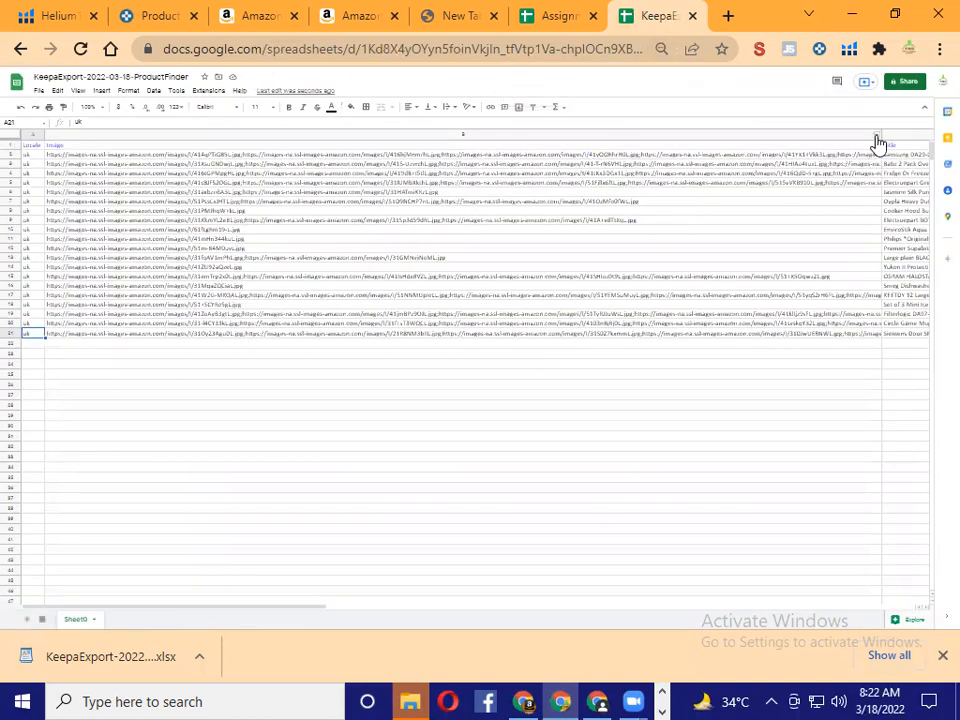
left_click_drag(880, 133, 94, 150)
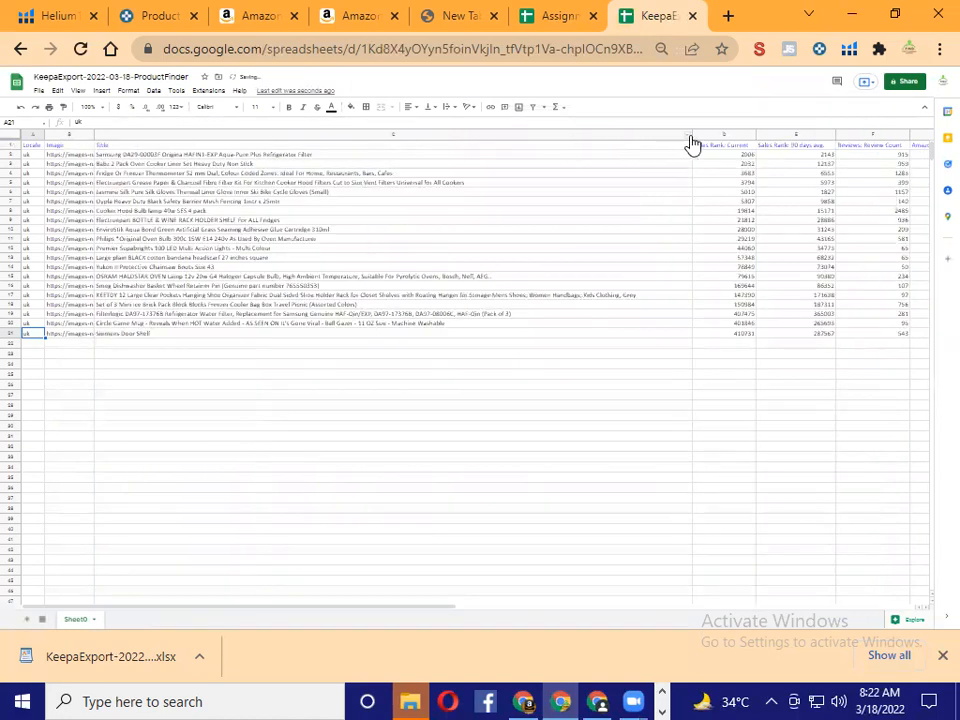
left_click_drag(690, 134, 161, 146)
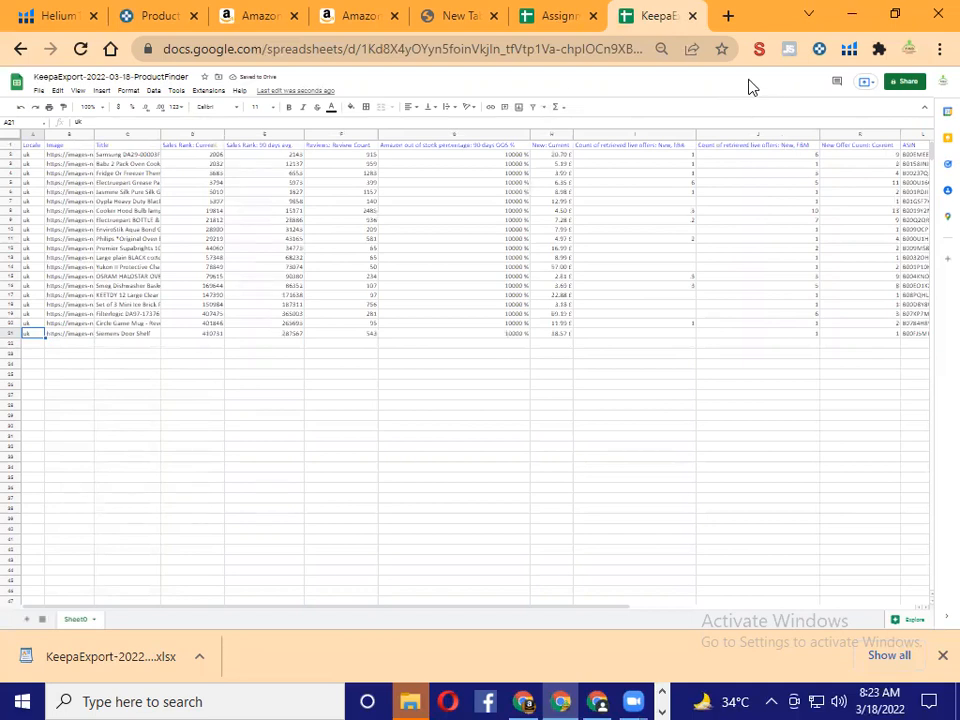
Step: Review the product data at a readable size, selecting cells along row 8 back to the Locale column
key("ctrl+plus")
key("ctrl+plus")
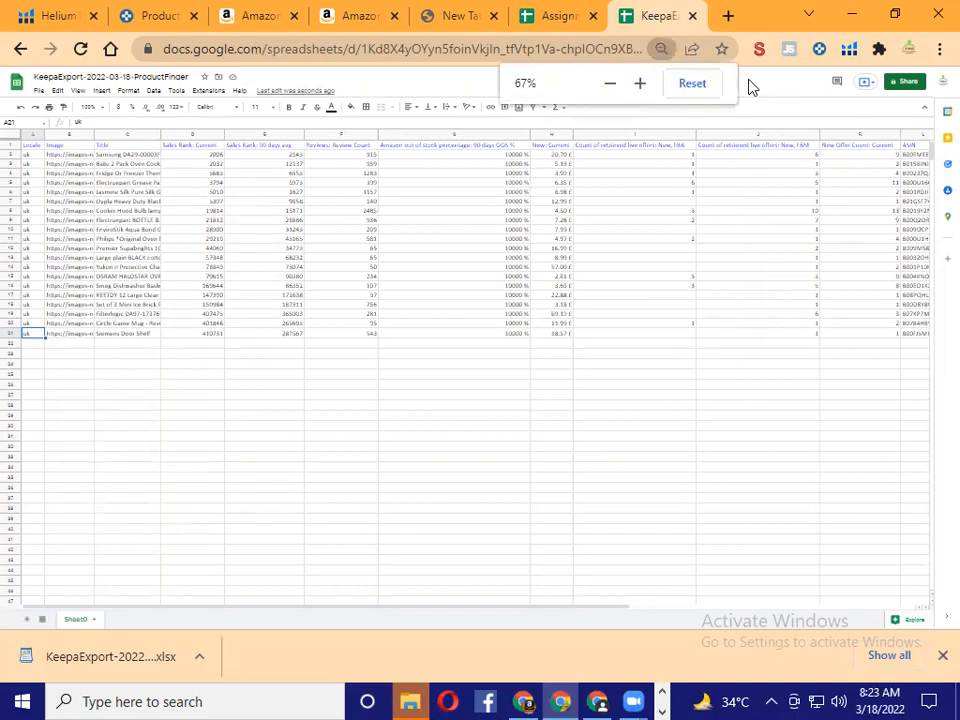
key("ctrl+plus")
key("ctrl+plus")
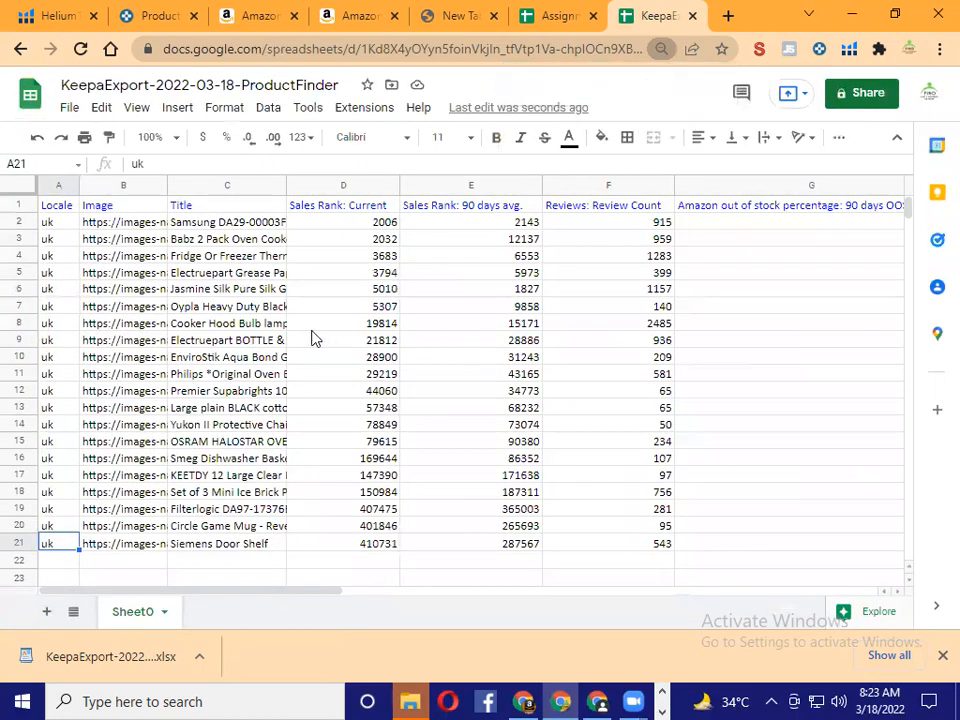
left_click(312, 330)
key("Left")
key("Left")
key("Left")
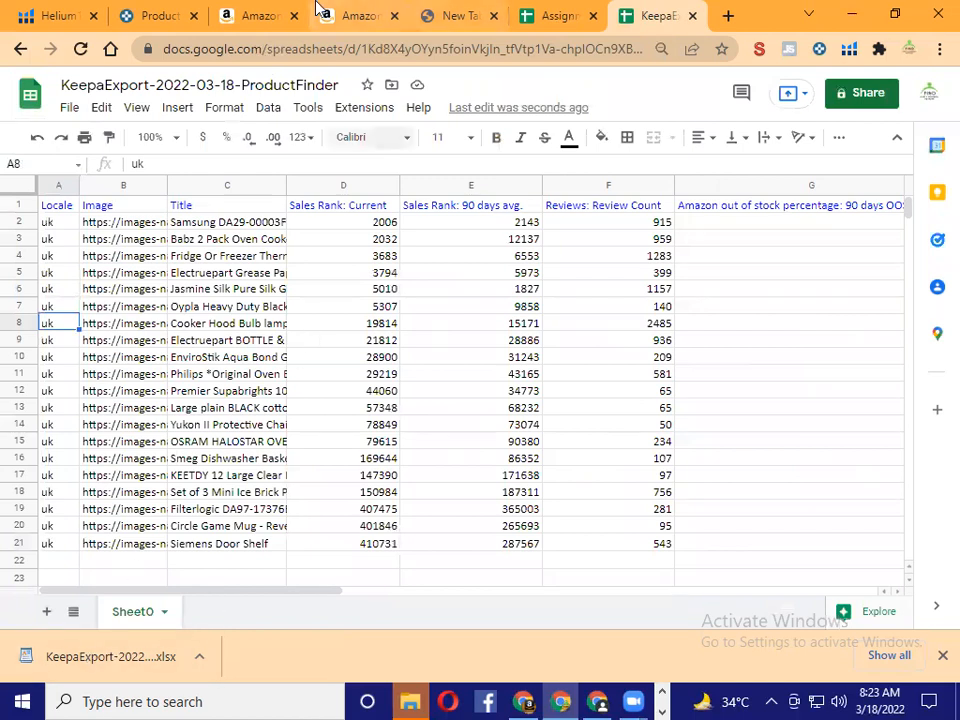
Step: Switch to the Keepa Product Finder tab and look through the fourth page of product results
left_click(156, 14)
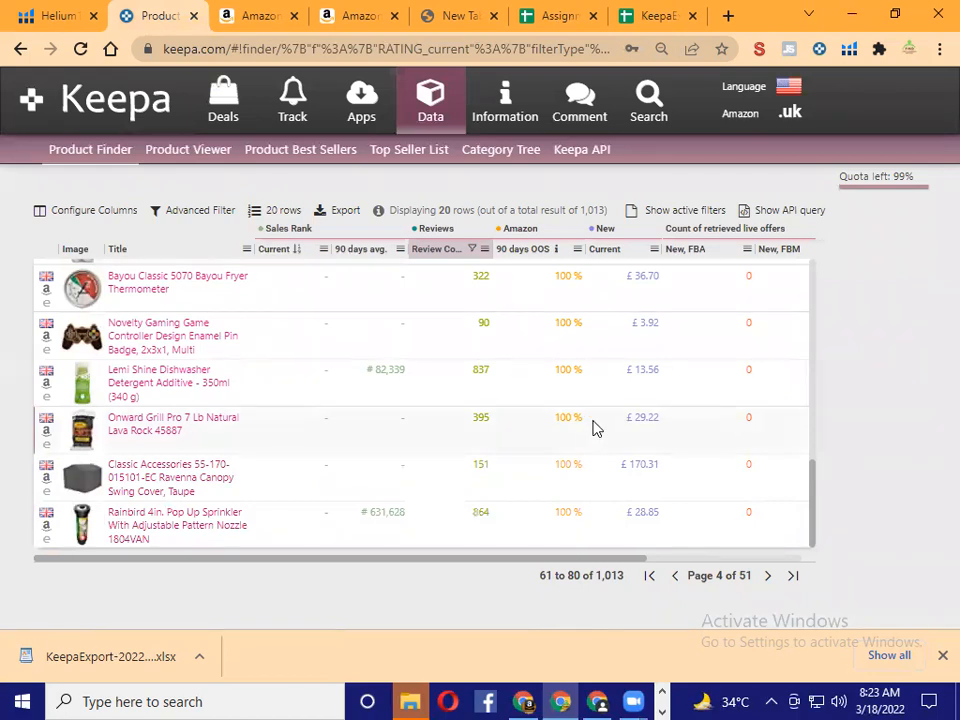
scroll(593, 428, "up", 7)
scroll(597, 429, "down", 6)
scroll(597, 429, "up", 6)
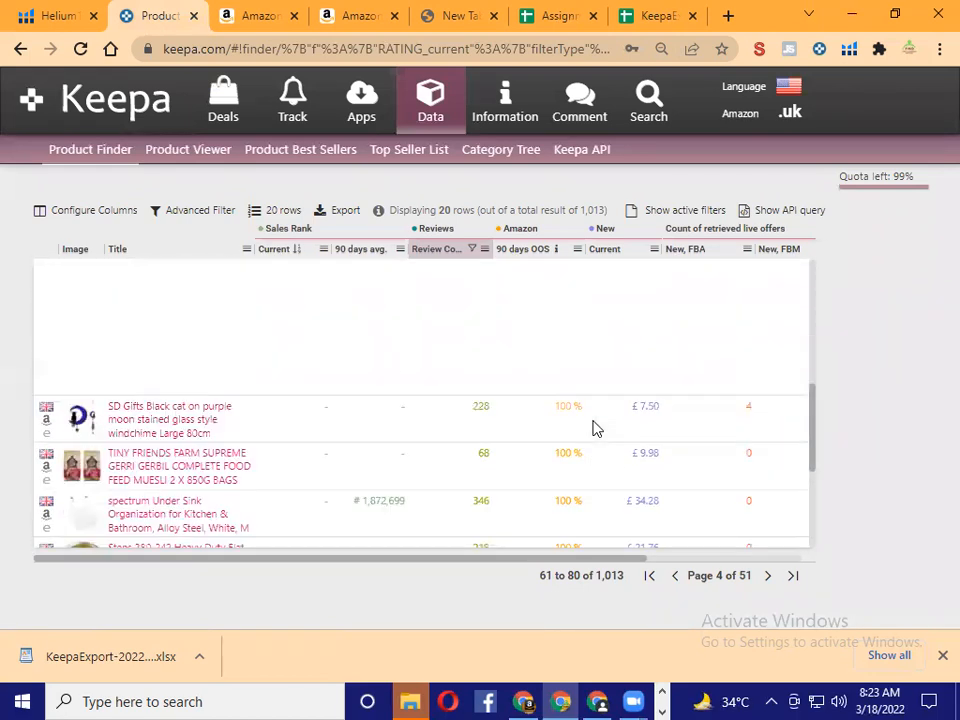
scroll(593, 428, "down", 5)
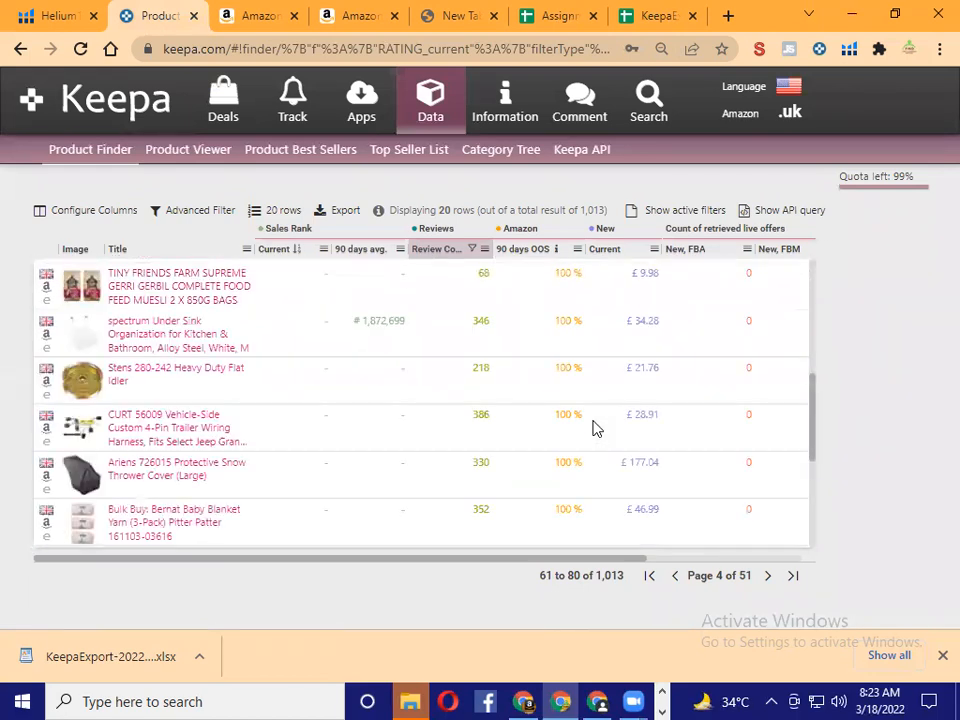
scroll(593, 428, "down", 4)
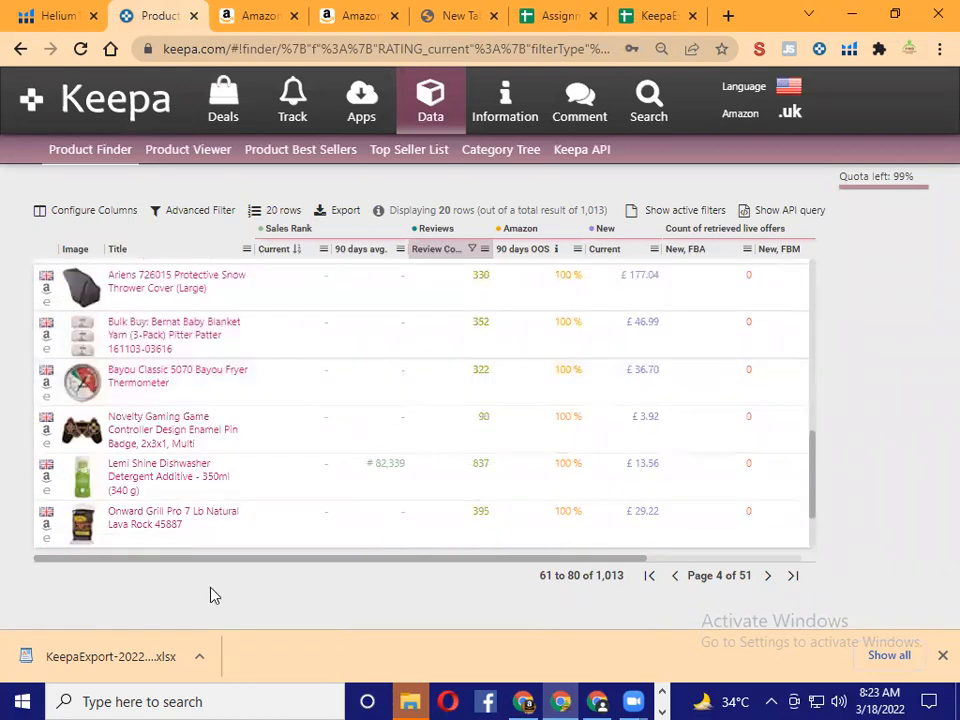
Step: Check the KeepaExport sheet and the Assignment sheet for PL 2022, and return to the start of Keepa's fourth results page
left_click(668, 10)
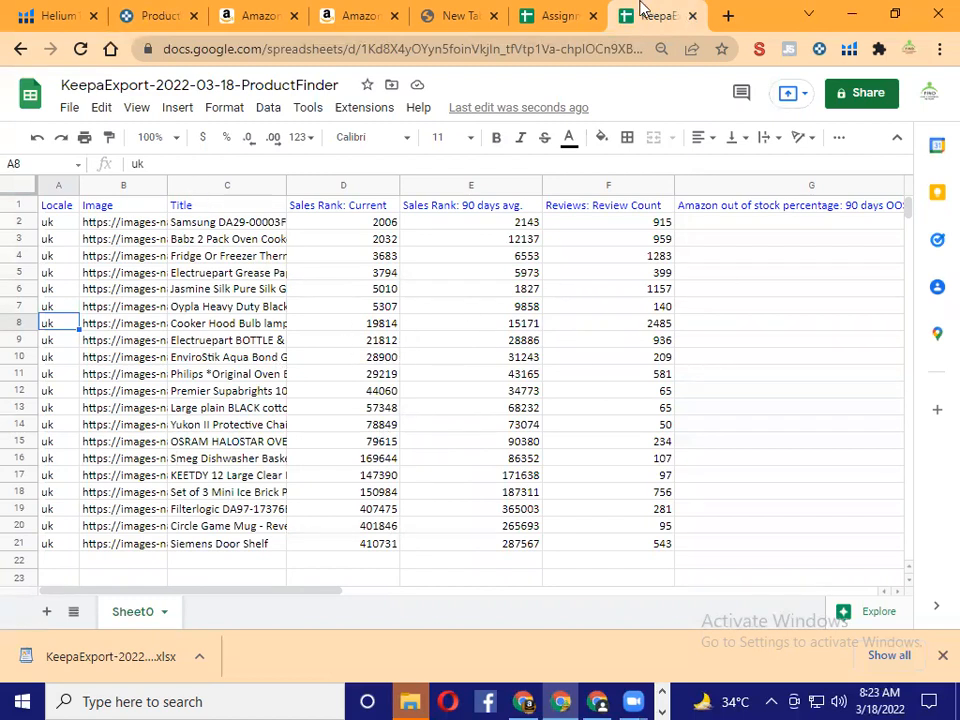
left_click(555, 10)
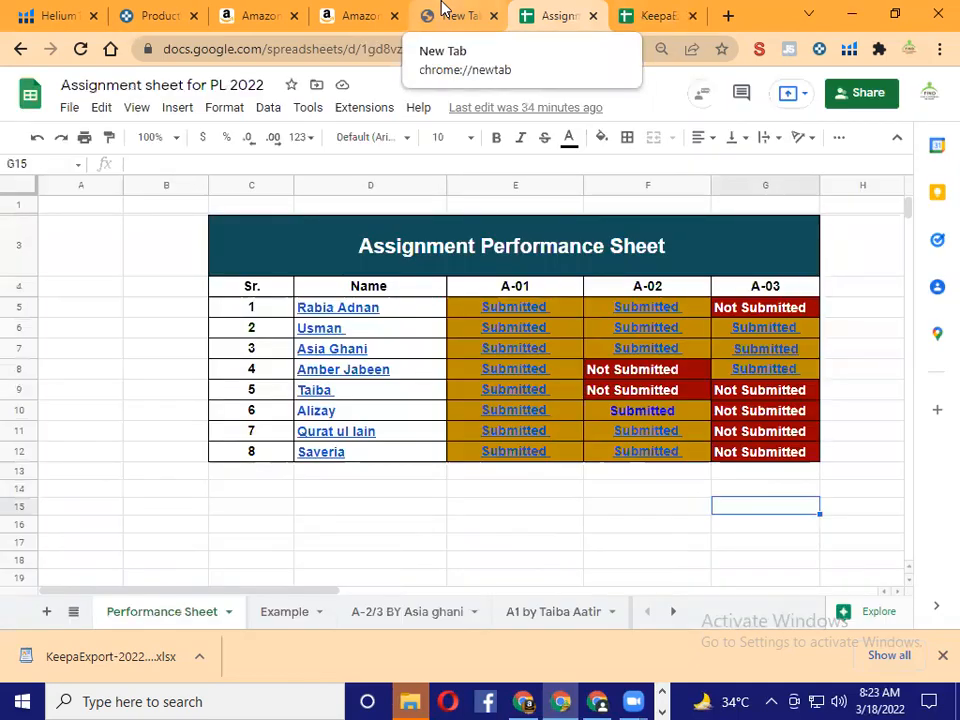
left_click(168, 13)
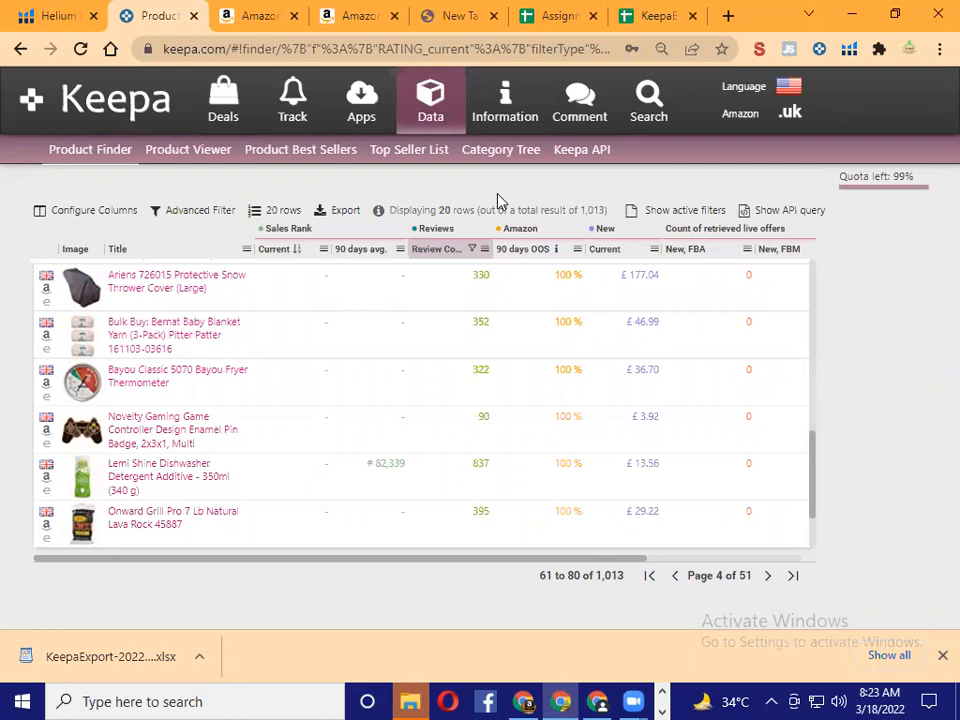
scroll(722, 441, "up", 5)
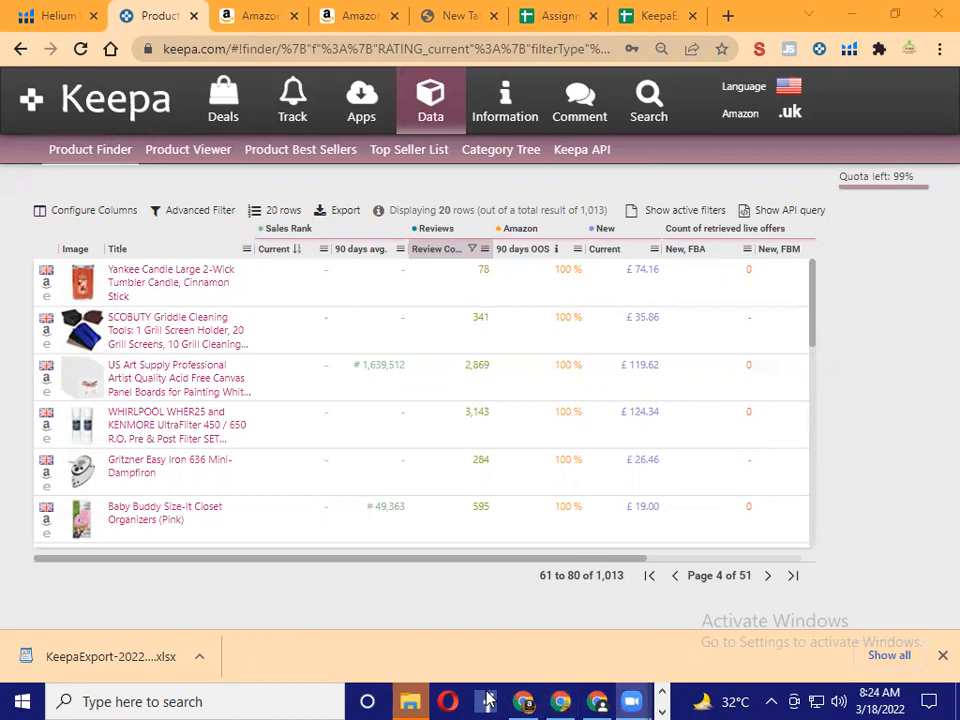
left_click(873, 436)
left_click(933, 294)
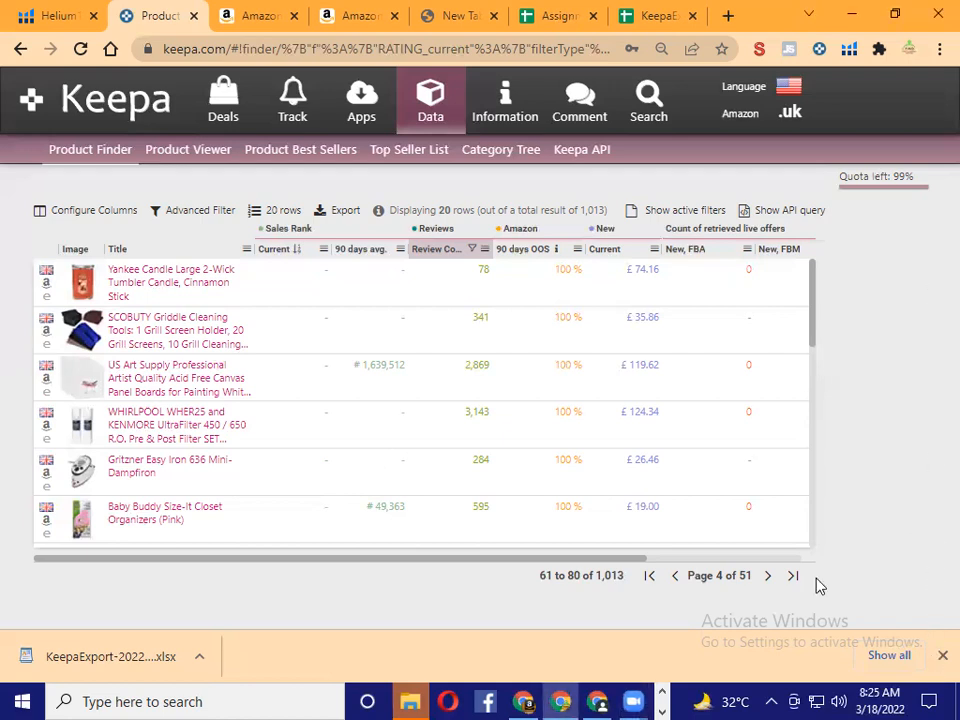
Step: Dismiss the finished download notice and look down through the fourth page of Keepa product results
left_click(941, 656)
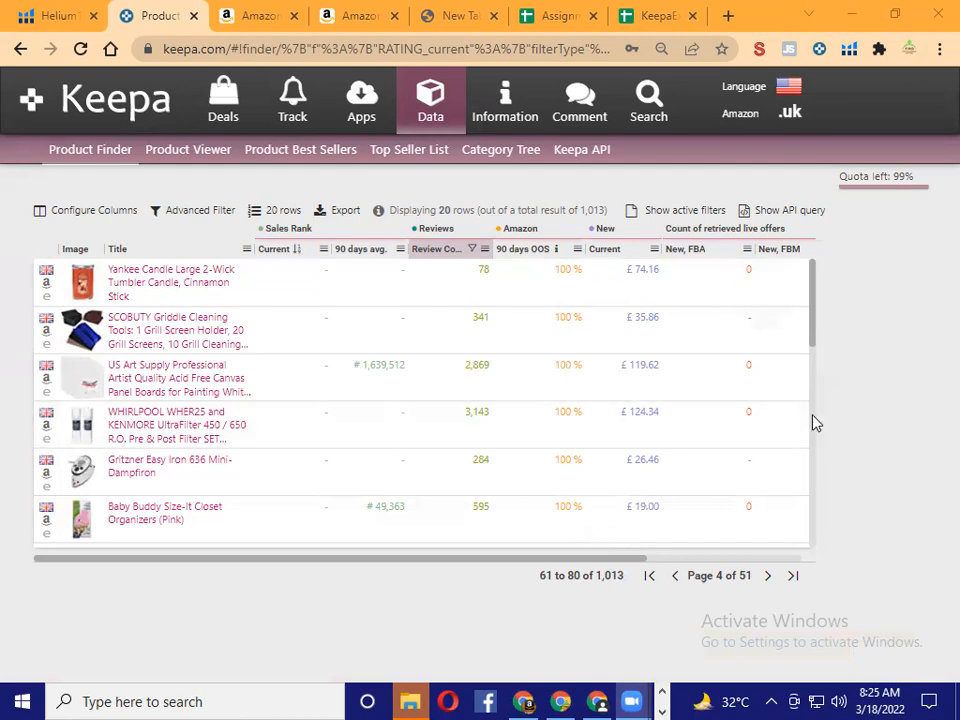
scroll(814, 422, "down", 3)
scroll(757, 430, "up", 3)
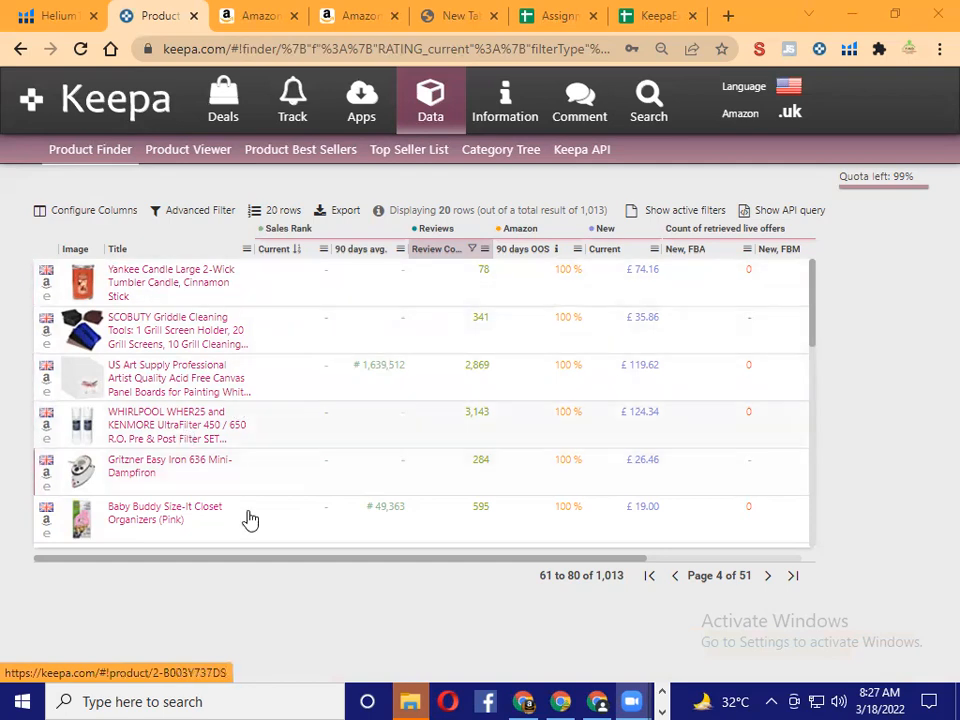
scroll(251, 520, "down", 10)
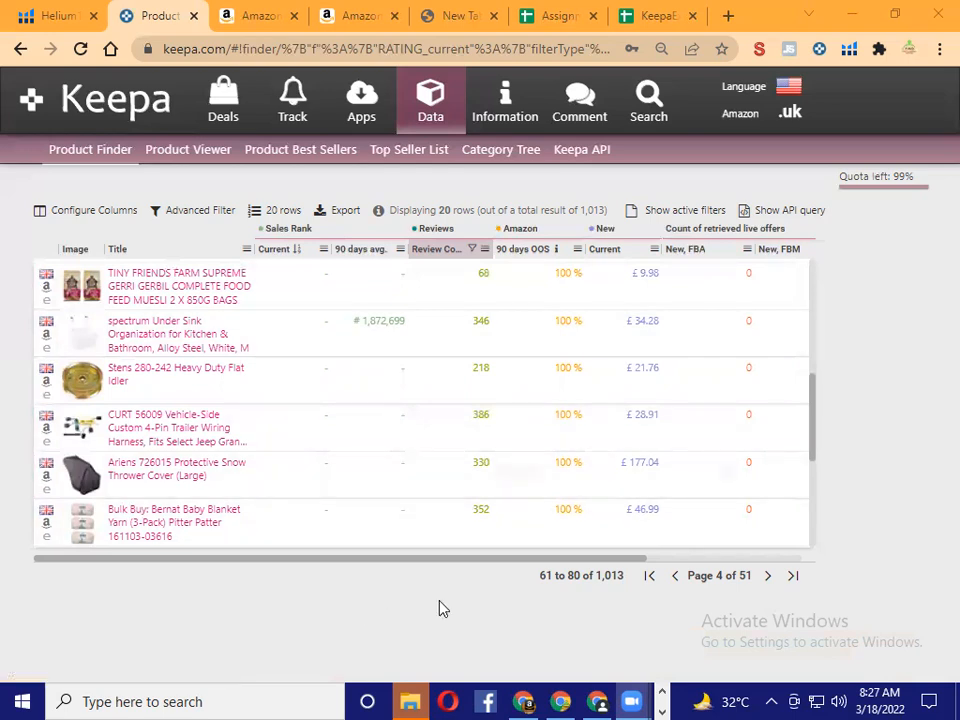
Step: Switch to the KeepaExport-2022-03-18-ProductFinder spreadsheet and copy the whole product table, A1:L21
left_click(657, 16)
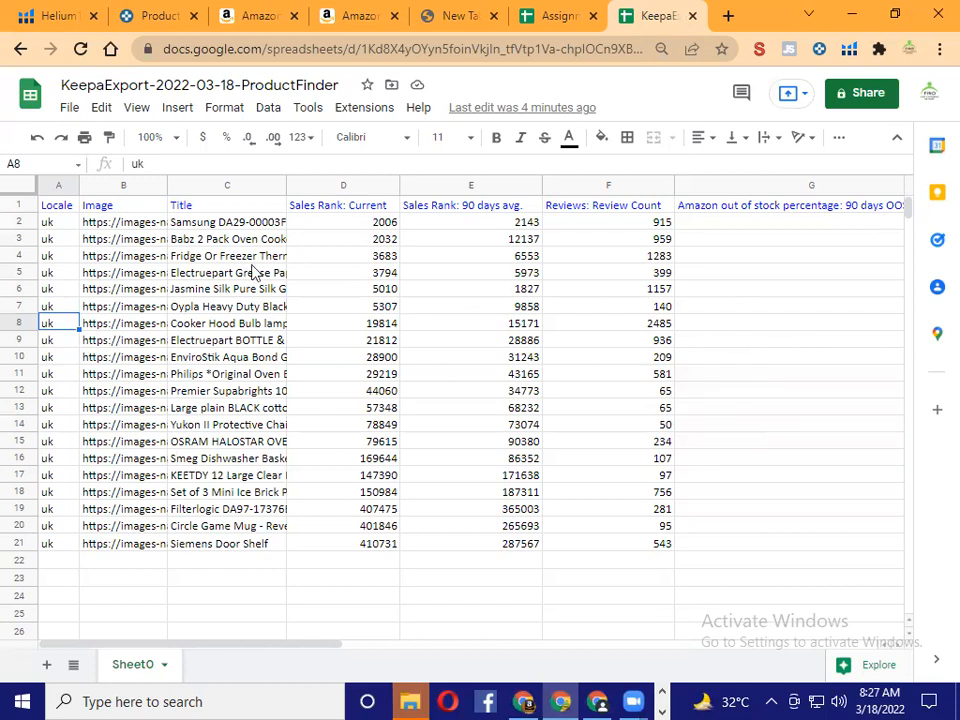
left_click(58, 210)
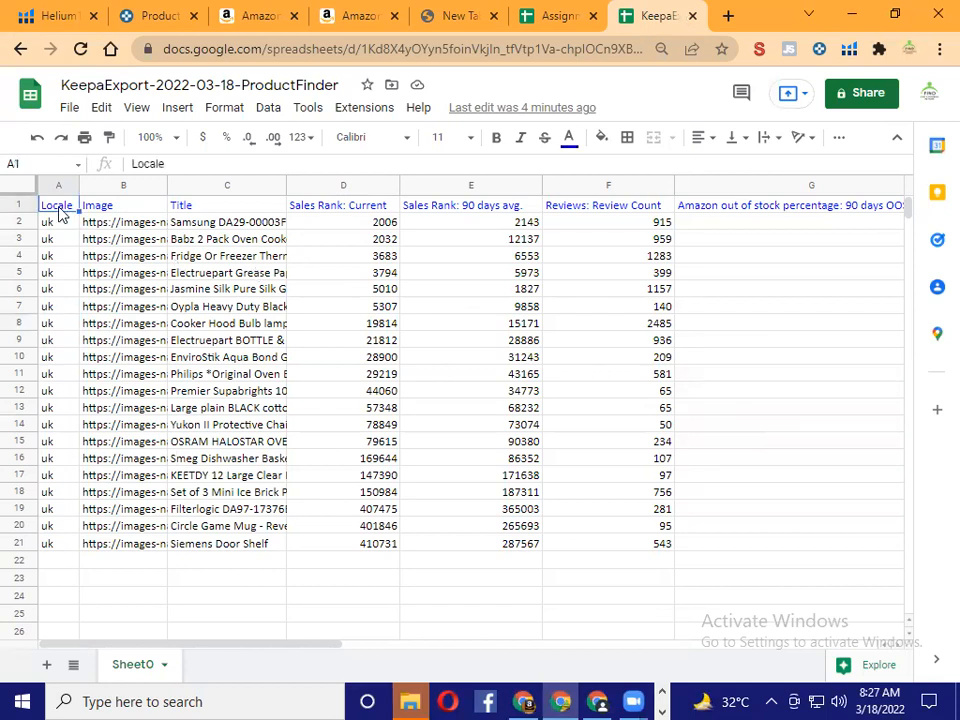
key("ctrl+a")
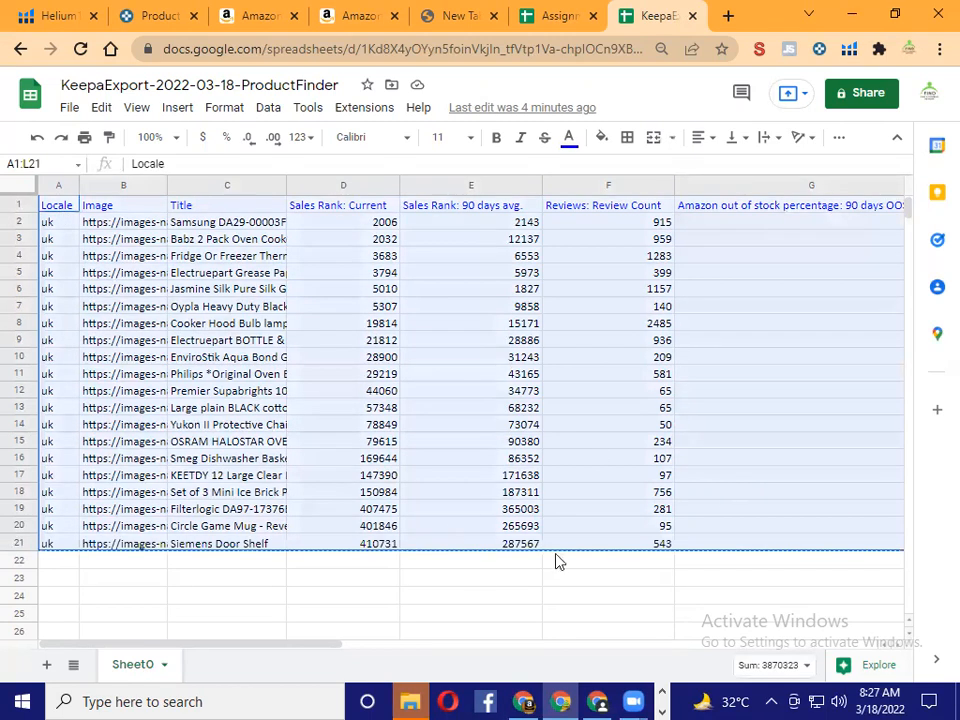
Step: Paste the copied product table at cell C27 of the Example sheet in Assignment sheet for PL 2022, below the A-03 table
left_click(558, 16)
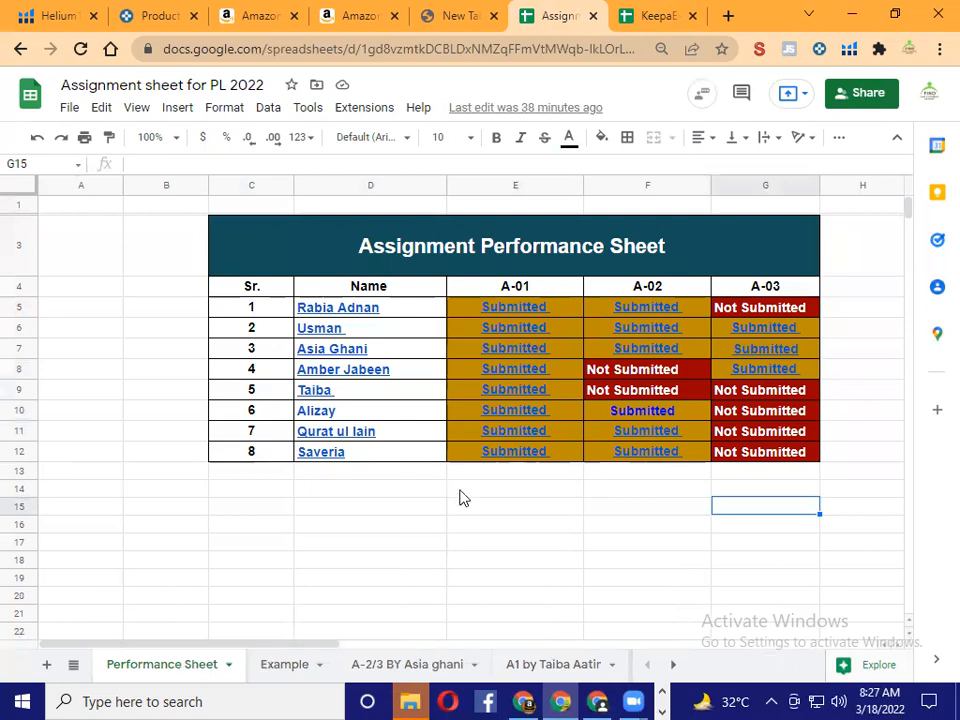
left_click(287, 675)
scroll(311, 480, "down", 5)
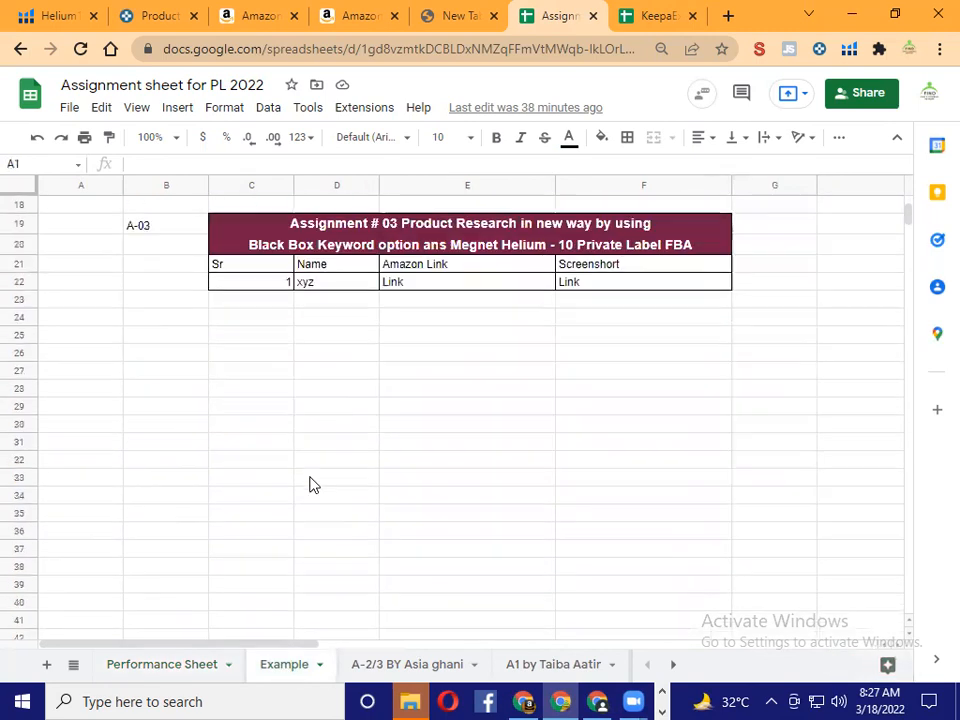
left_click(248, 372)
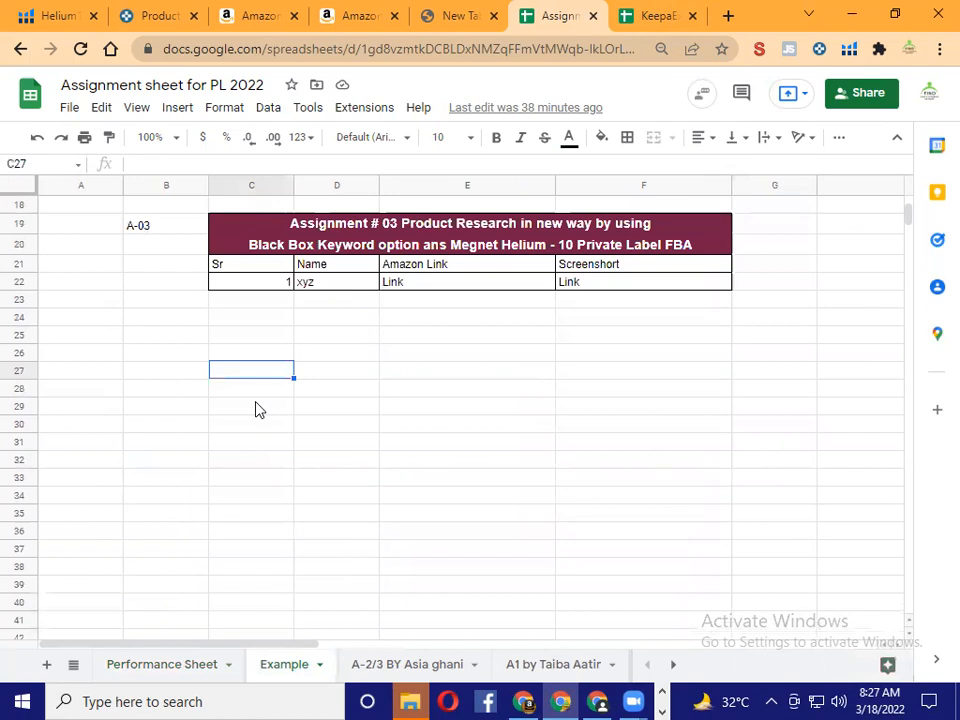
key("ctrl+v")
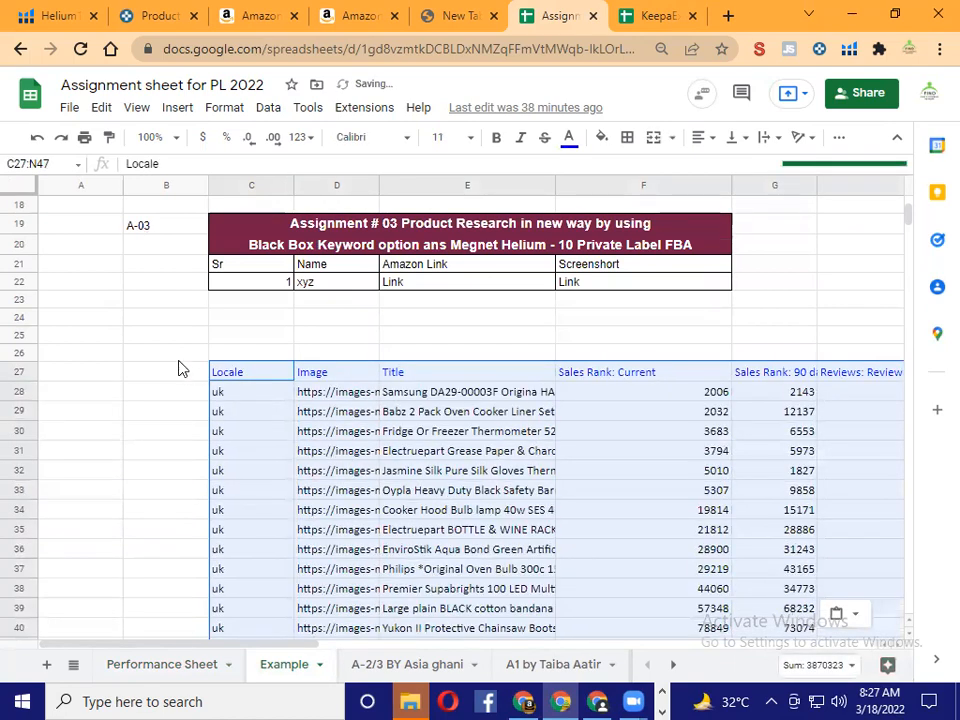
Step: Label the pasted table by entering A-04 in cell B26
left_click(168, 366)
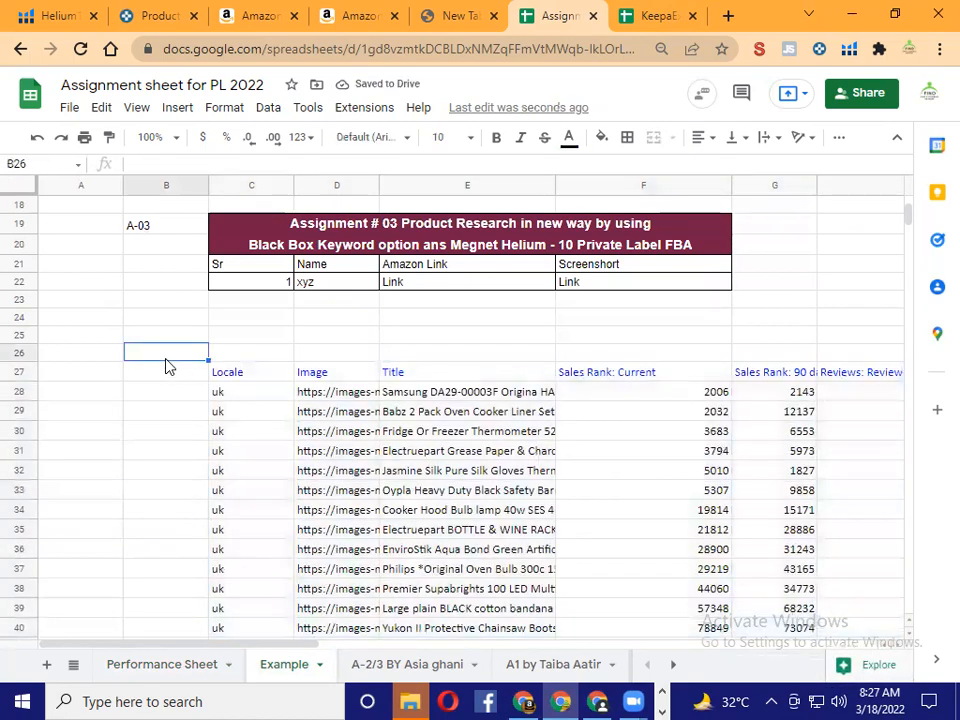
type("A")
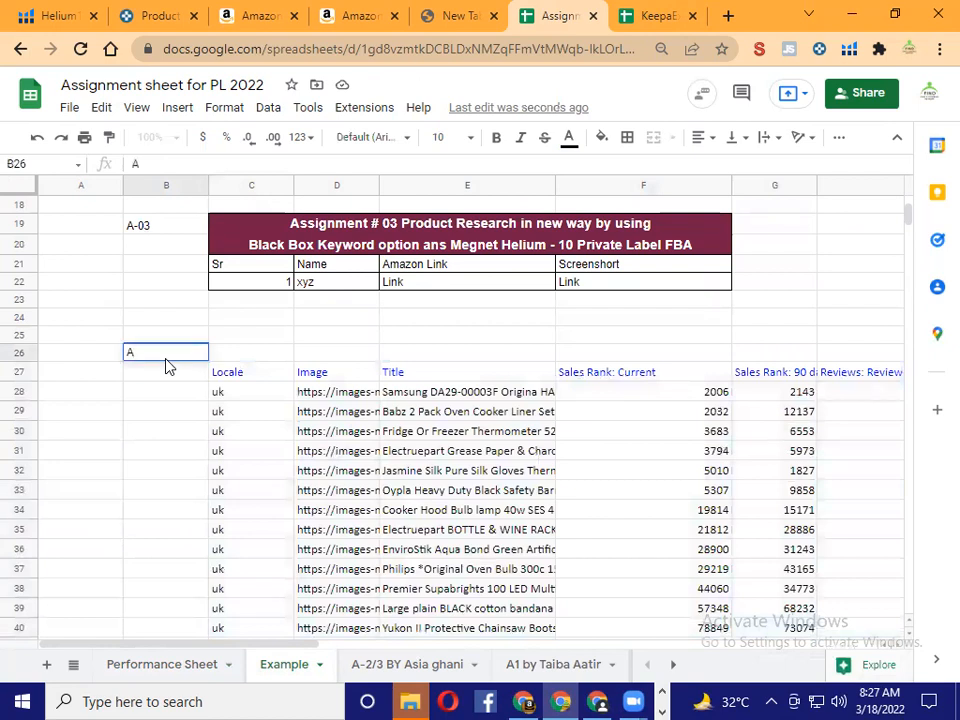
type("-04")
key("Return")
left_click(168, 366)
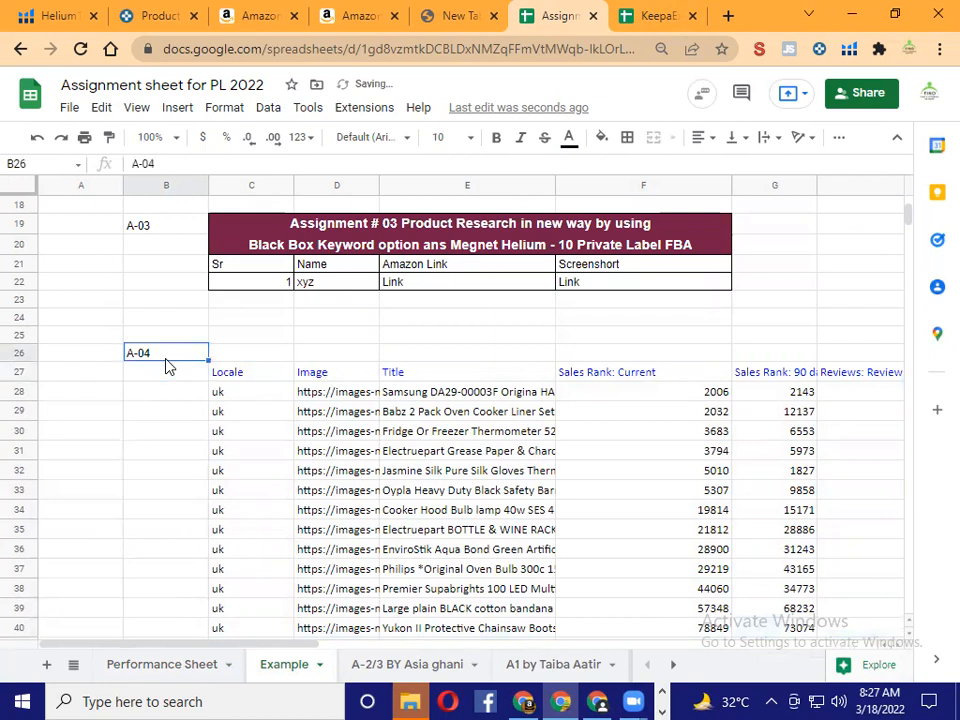
Step: Examine the pasted table's column headers along row 26 and return to the Locale column
key("Right")
key("Right")
key("Right")
key("Right")
key("Right")
key("Right")
key("Right")
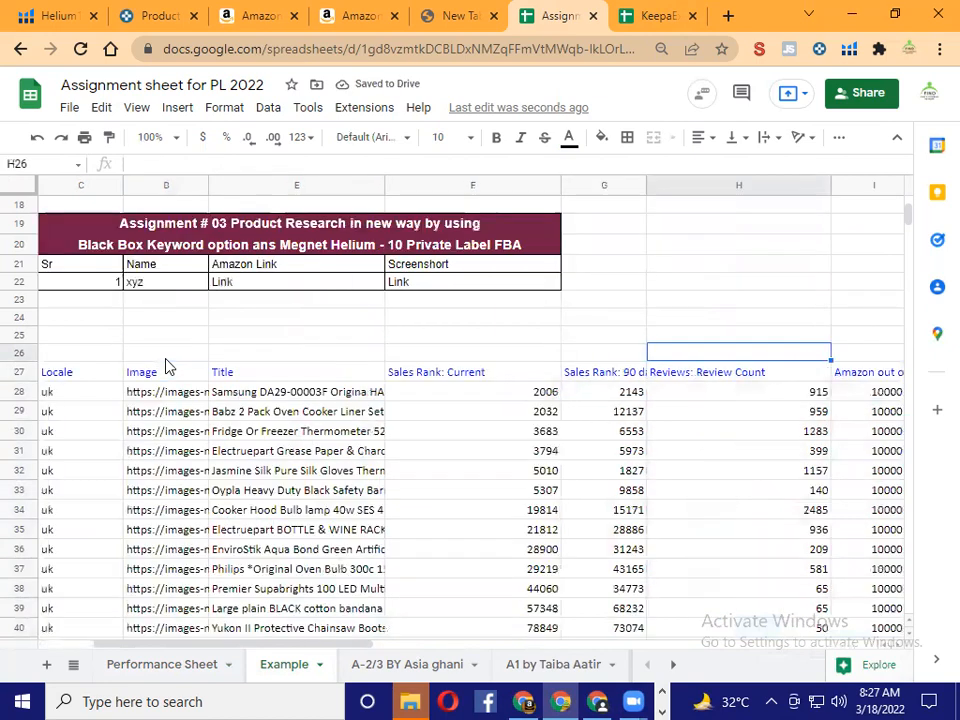
key("Right")
key("Left")
key("Left")
key("Left")
key("Left")
key("Left")
key("Left")
key("Left")
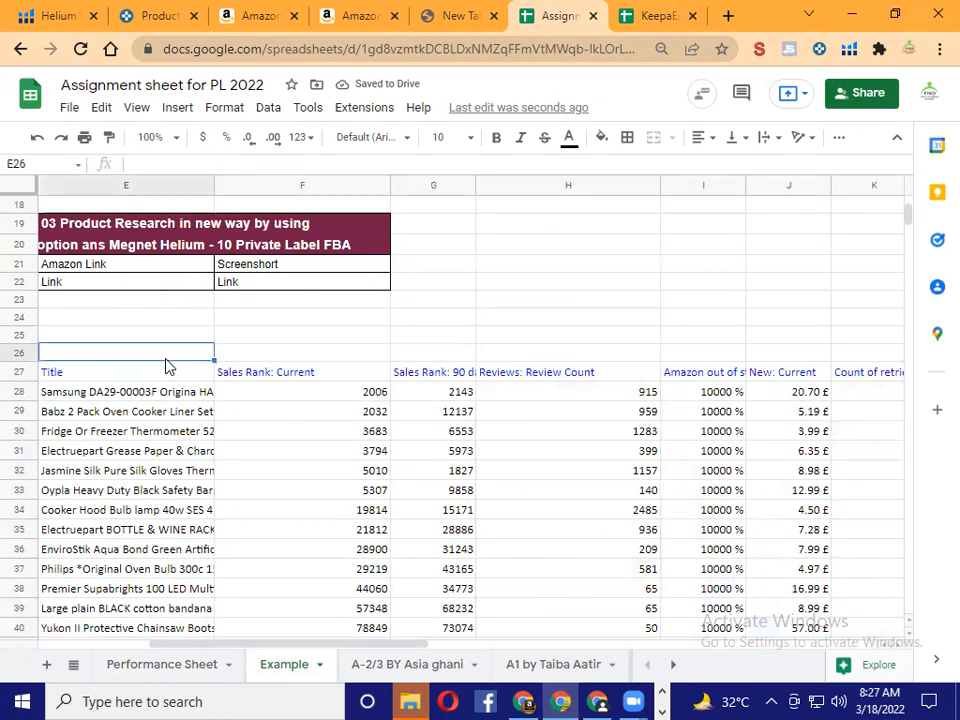
key("Left")
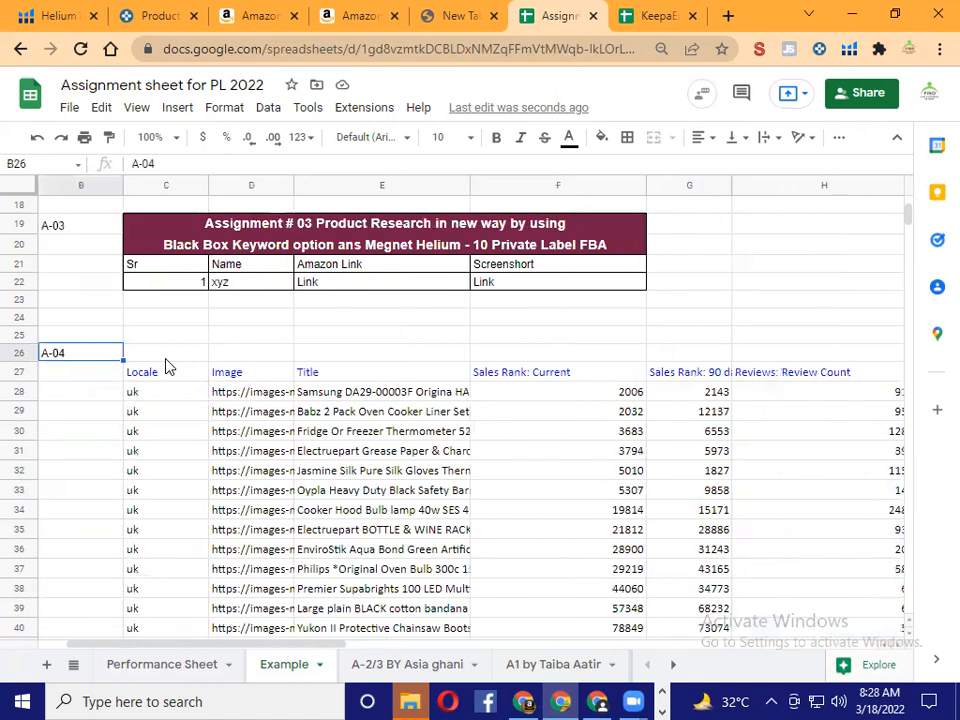
key("Right")
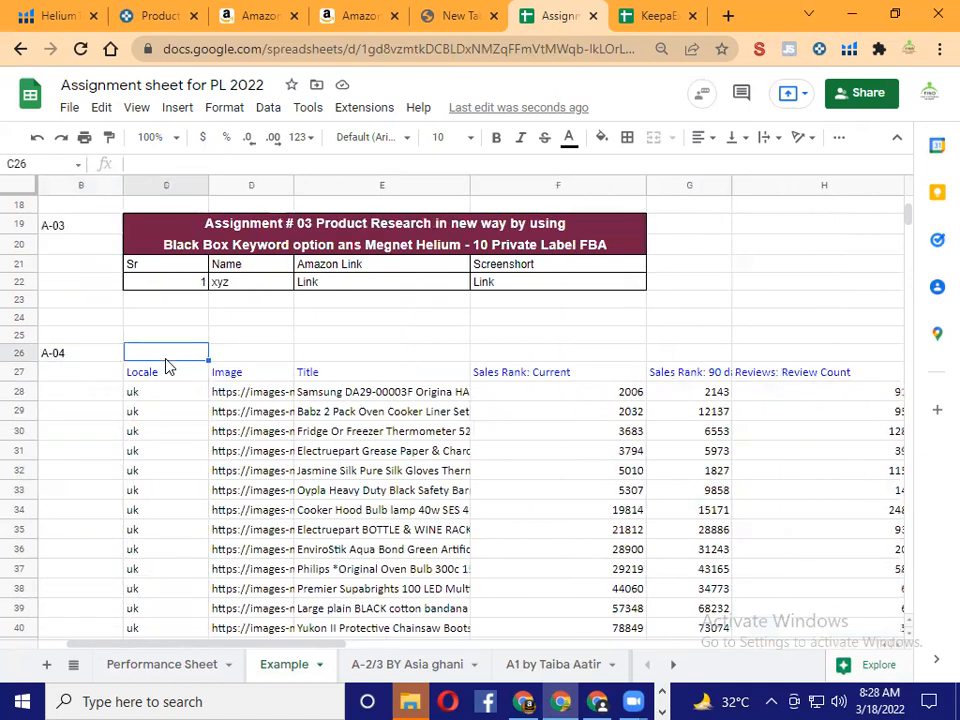
Step: Check the pasted product rows down the Locale column to the end of the table
key("Down")
key("Down")
key("Down")
key("Down")
key("Down")
key("Down")
key("Down")
key("Down")
key("Down")
key("Down")
key("Down")
key("Down")
key("Down")
key("Down")
key("Down")
key("Down")
key("Down")
key("Down")
key("Down")
key("Down")
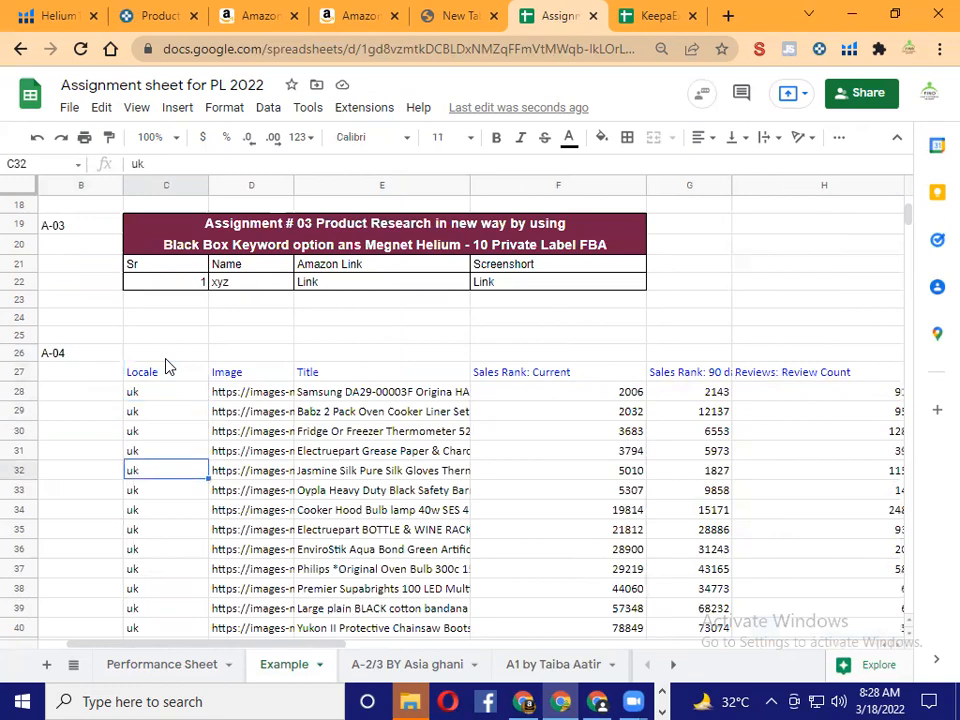
key("Down")
key("Down")
key("Down")
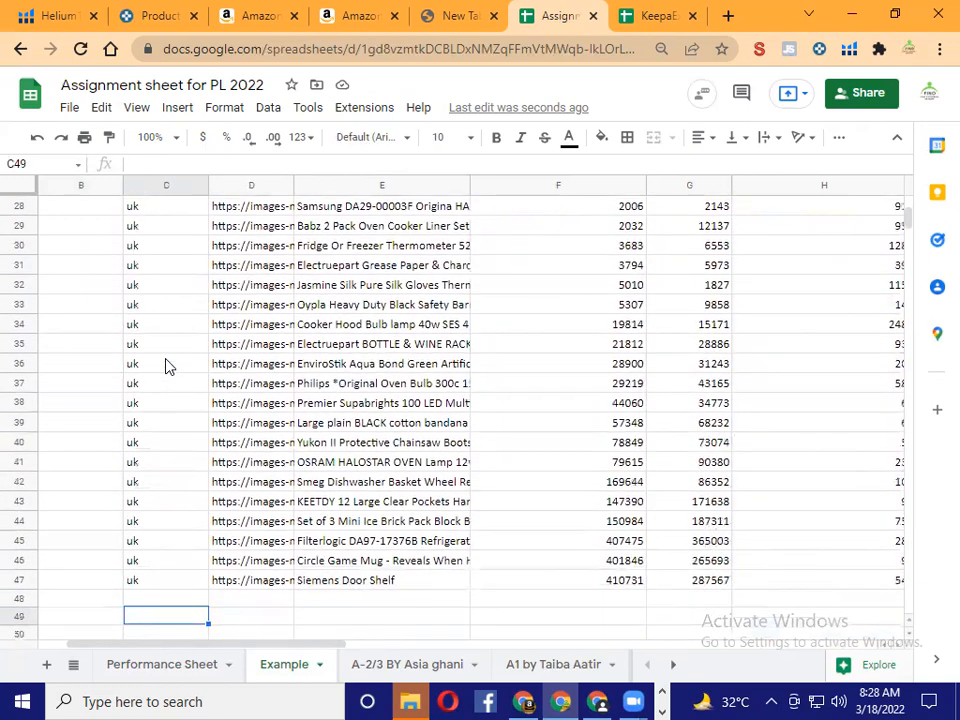
Step: Examine the last product row, row 47, across to column N and back toward the sales rank column
key("Up")
key("Up")
key("Right")
key("Right")
key("Right")
key("Right")
key("Right")
key("Right")
key("Right")
key("Right")
key("Right")
key("Right")
key("Right")
key("Right")
key("Right")
key("Right")
key("Right")
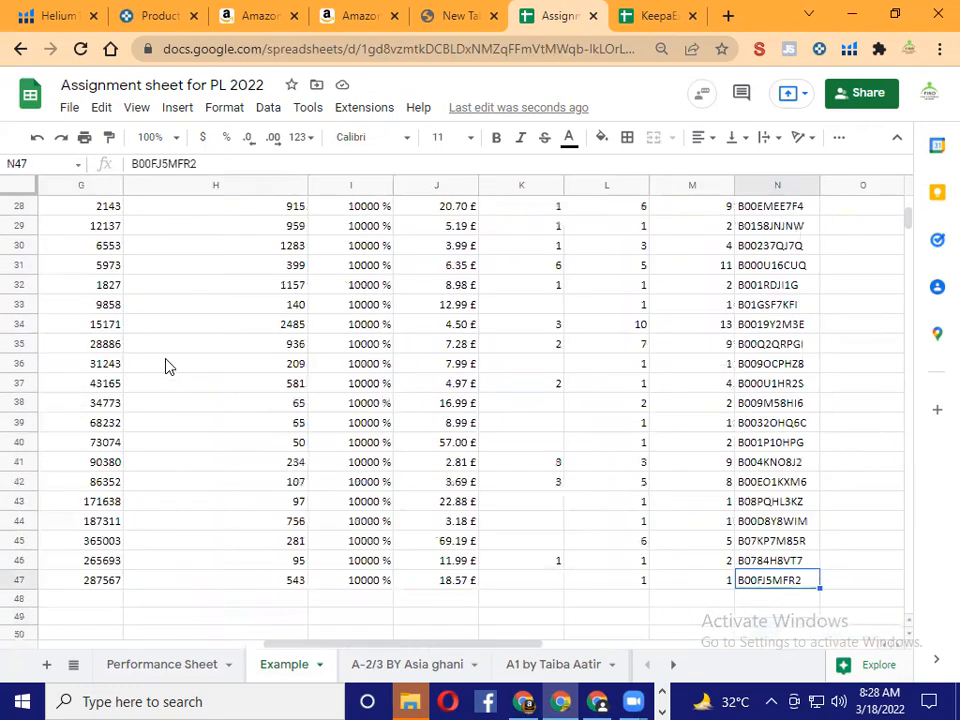
key("Left")
key("Left")
key("Left")
key("Left")
key("Left")
key("Left")
key("Left")
key("Left")
key("Left")
key("Left")
key("Left")
key("Left")
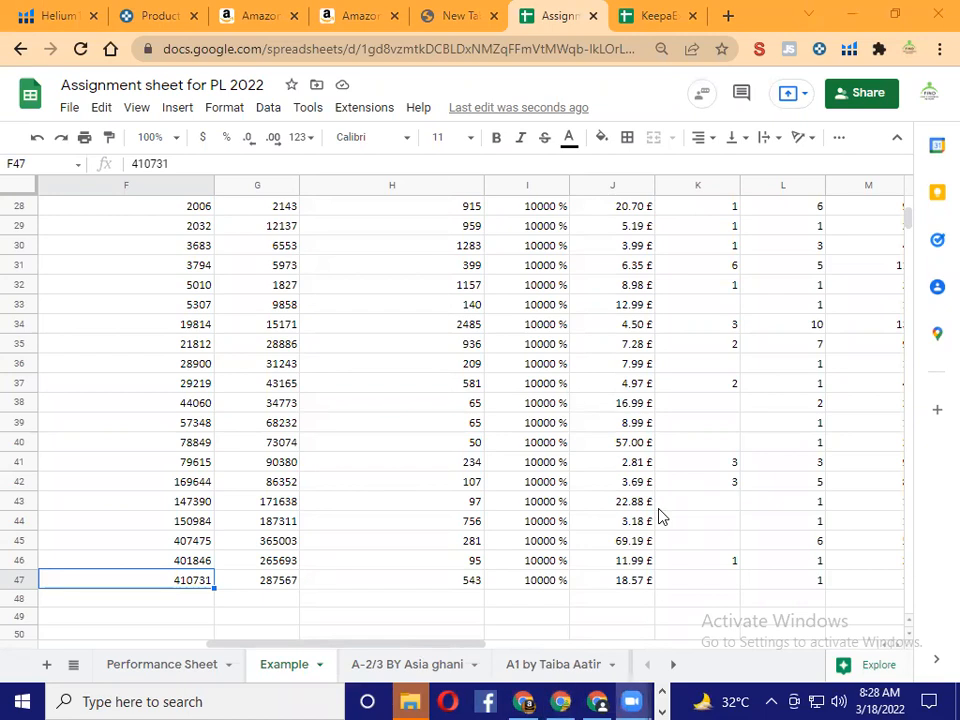
Step: Check the current sales rank values and return to the first product row's Locale cell, C28
left_click(170, 325)
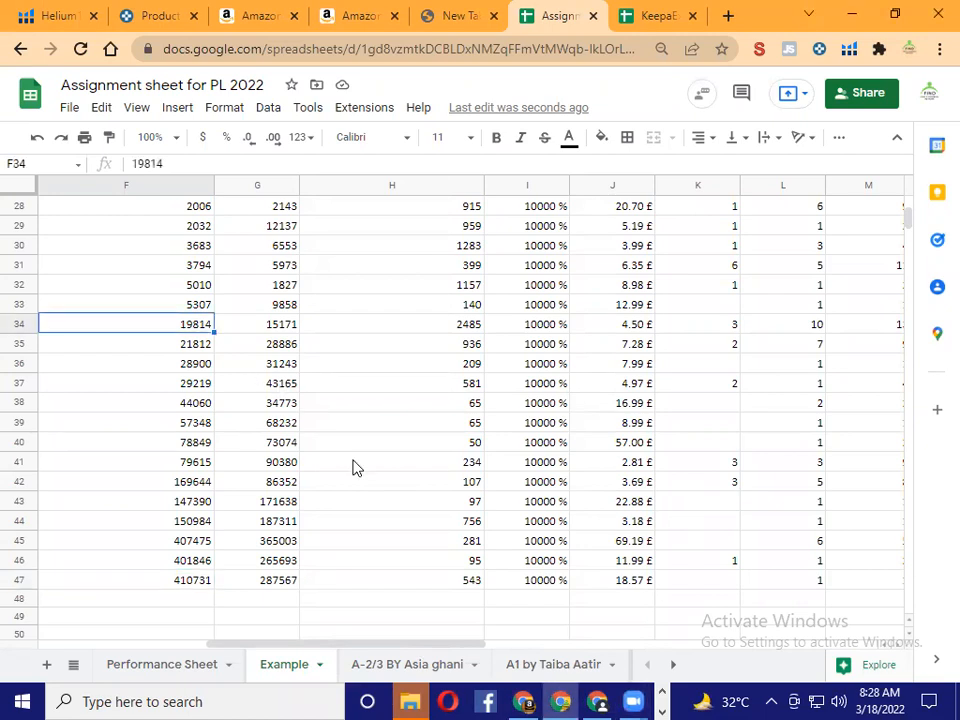
scroll(354, 467, "up", 3)
left_click(170, 340)
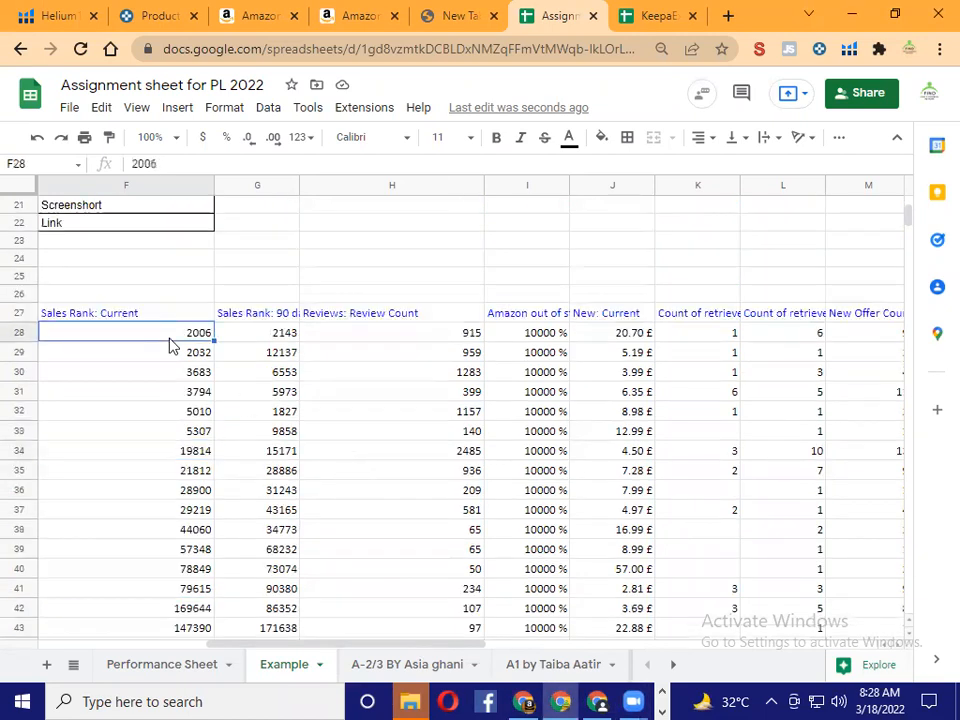
key("Left")
key("Left")
key("Left")
key("Left")
key("Right")
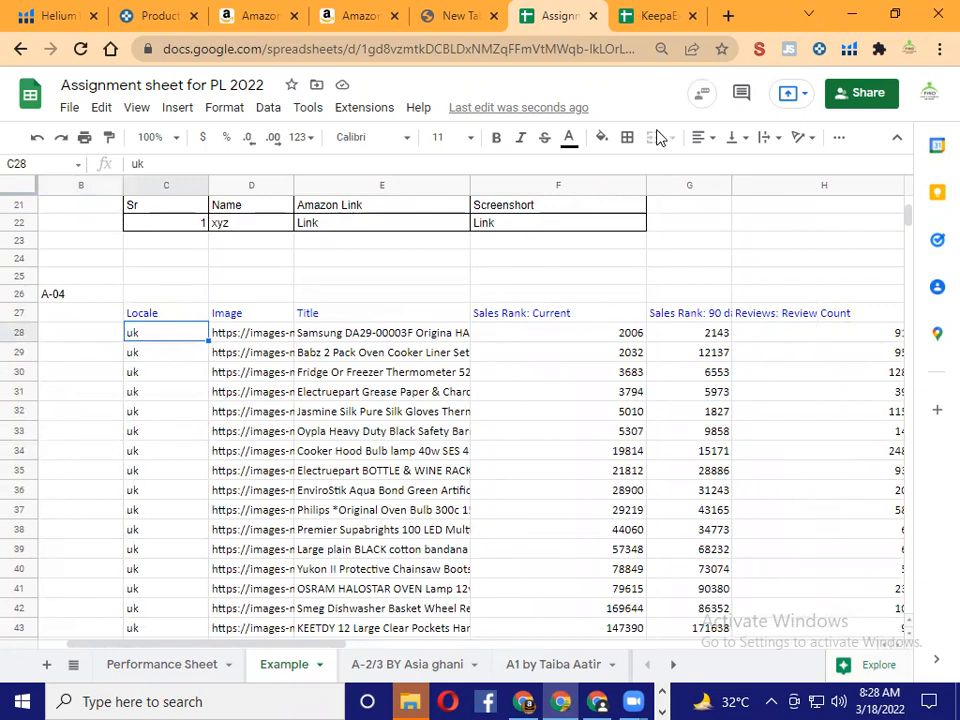
Step: Switch back to the Keepa Product Finder and look back up the fourth results page
left_click(660, 14)
left_click(140, 15)
scroll(610, 445, "up", 5)
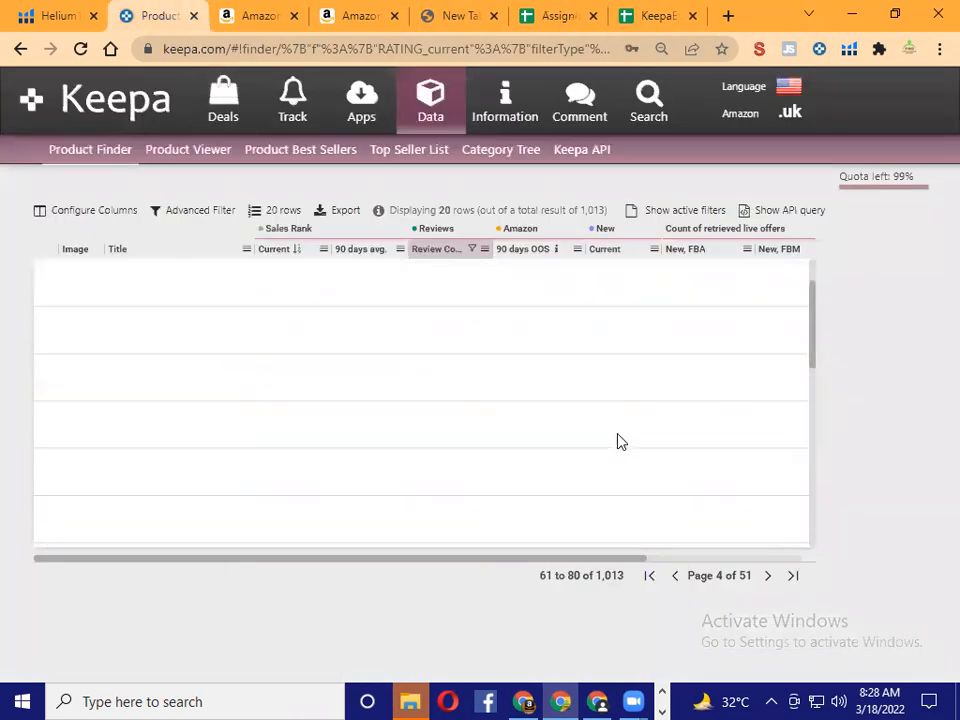